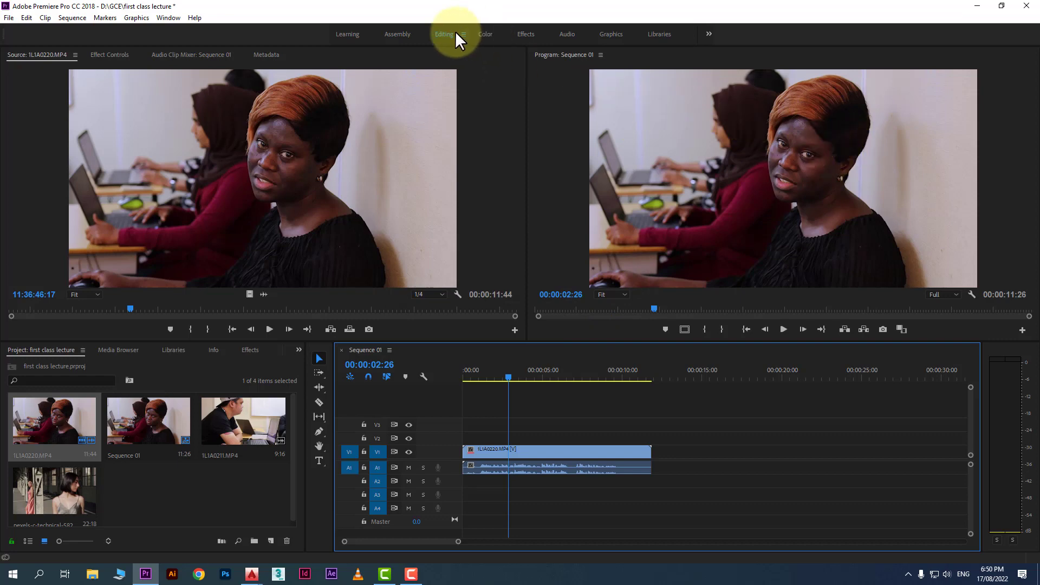
Switch to the Color workspace and select the lecture clip in the timeline
{"action": "left_click", "coordinate": [484, 33]}
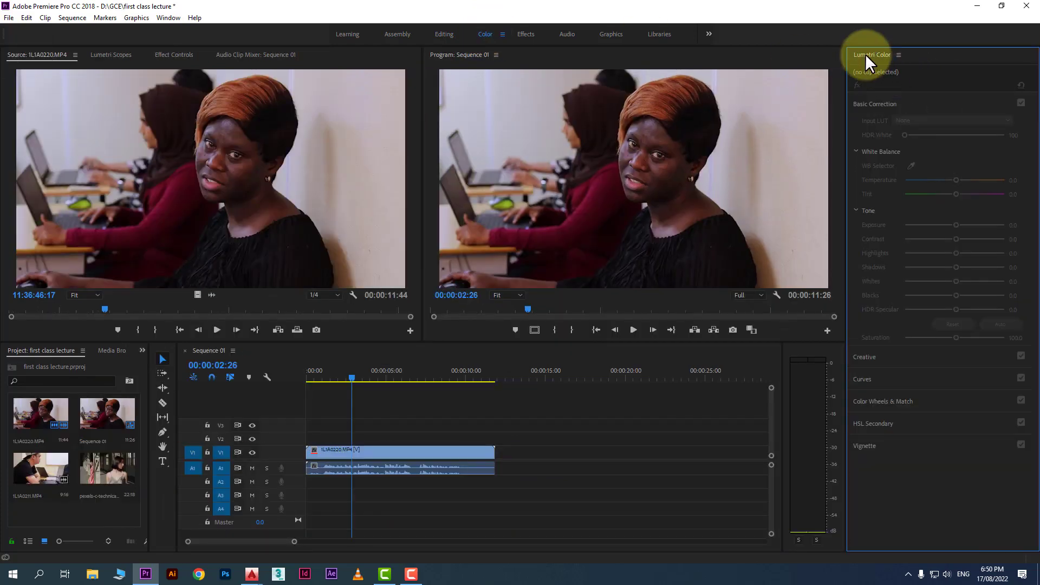
{"action": "left_click", "coordinate": [458, 452]}
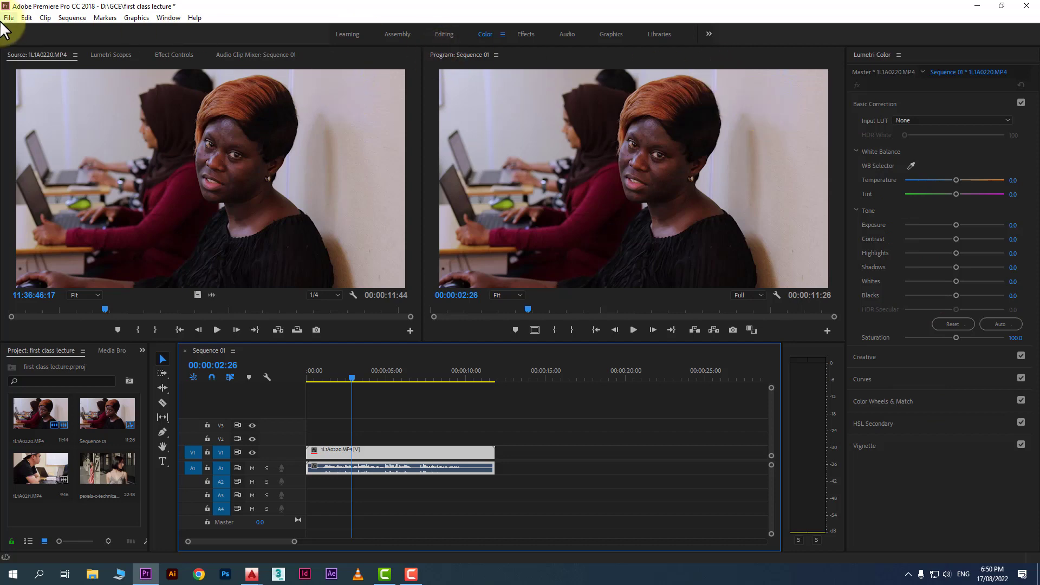
{"action": "left_click", "coordinate": [170, 18]}
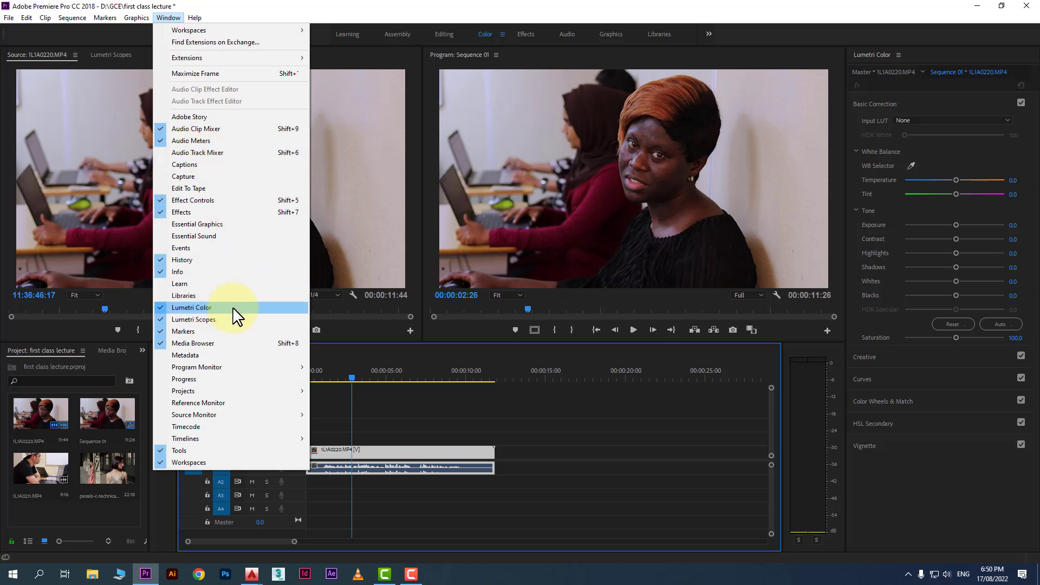
{"action": "left_click", "coordinate": [558, 464]}
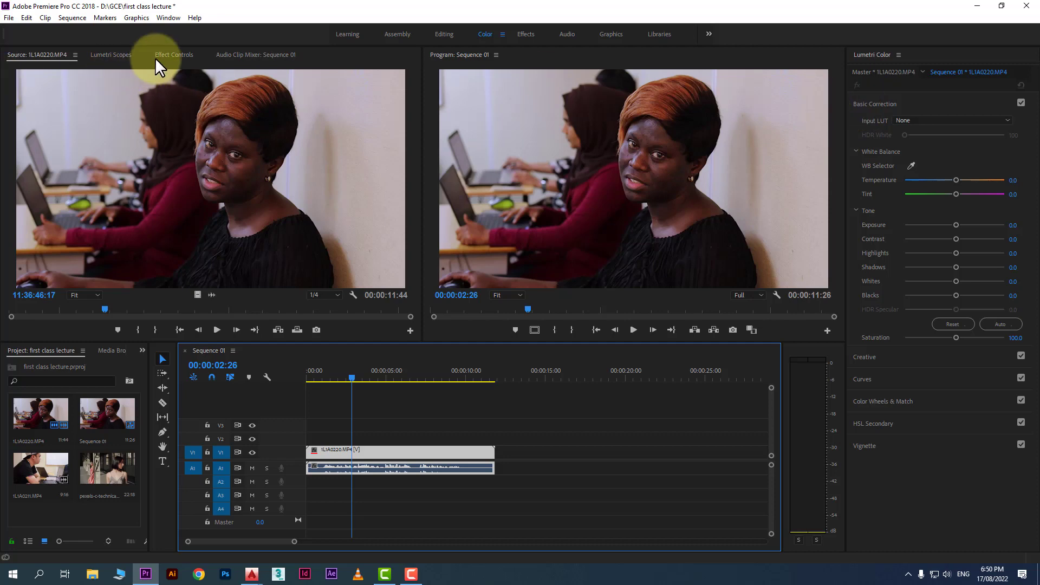
Open the Effect Controls panel and reselect the clip to inspect its effects
{"action": "left_click", "coordinate": [172, 55]}
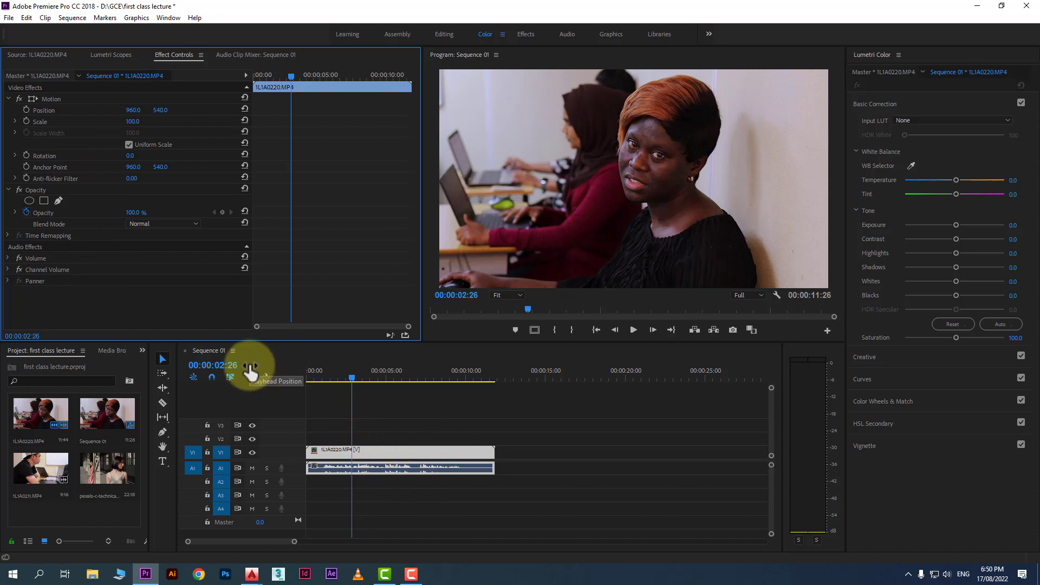
{"action": "left_click", "coordinate": [449, 456]}
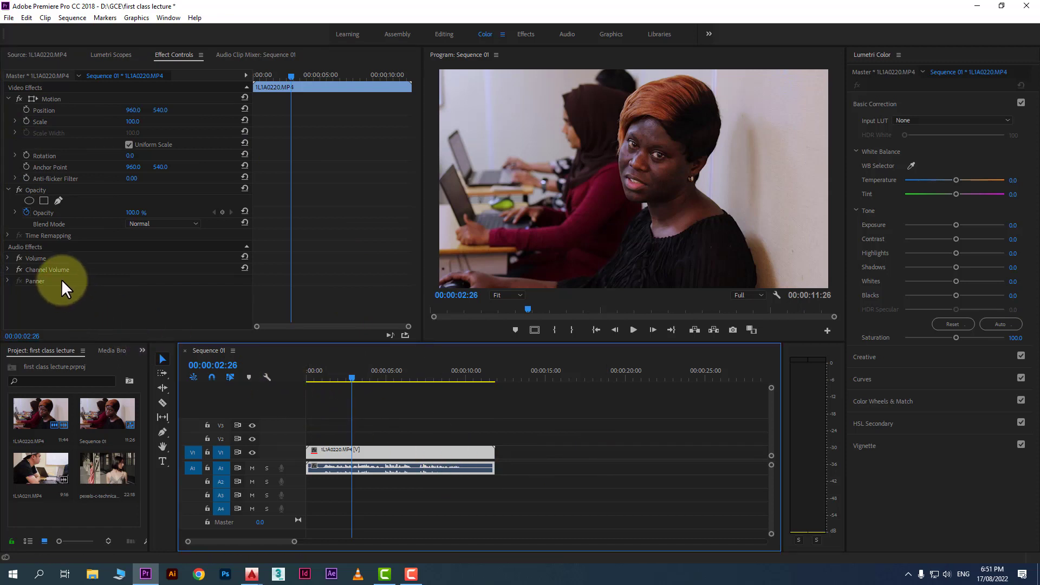
{"action": "left_click", "coordinate": [25, 214]}
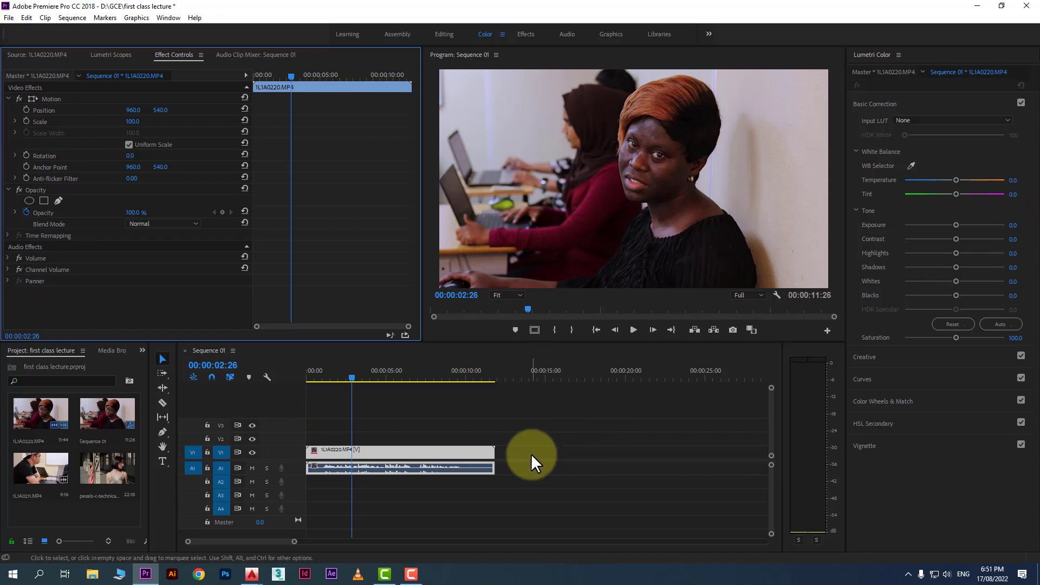
{"action": "left_click", "coordinate": [427, 451]}
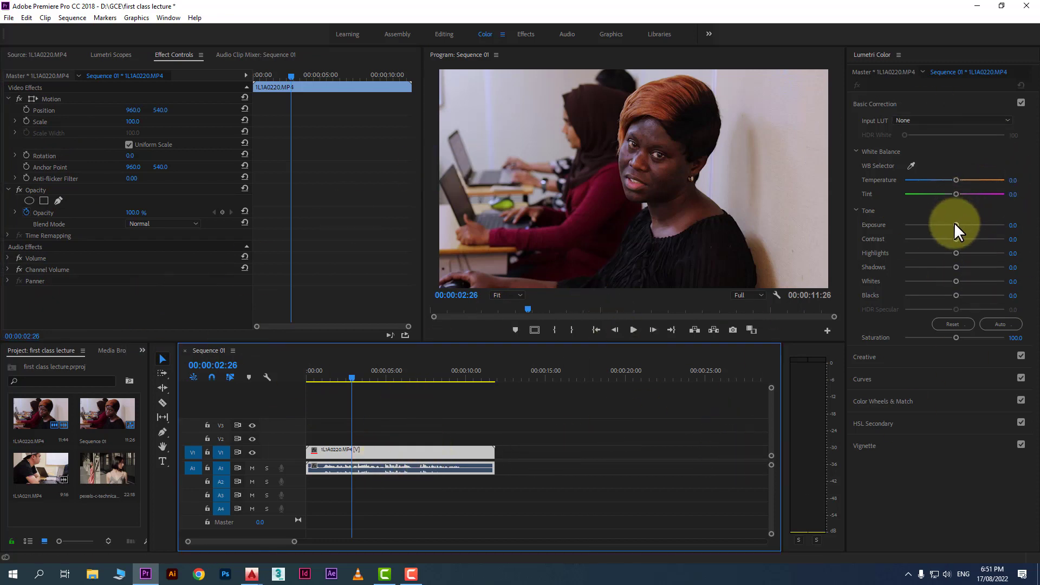
Raise the clip's Lumetri Exposure to 0.4
{"action": "left_click_drag", "start_coordinate": [955, 224], "coordinate": [958, 225]}
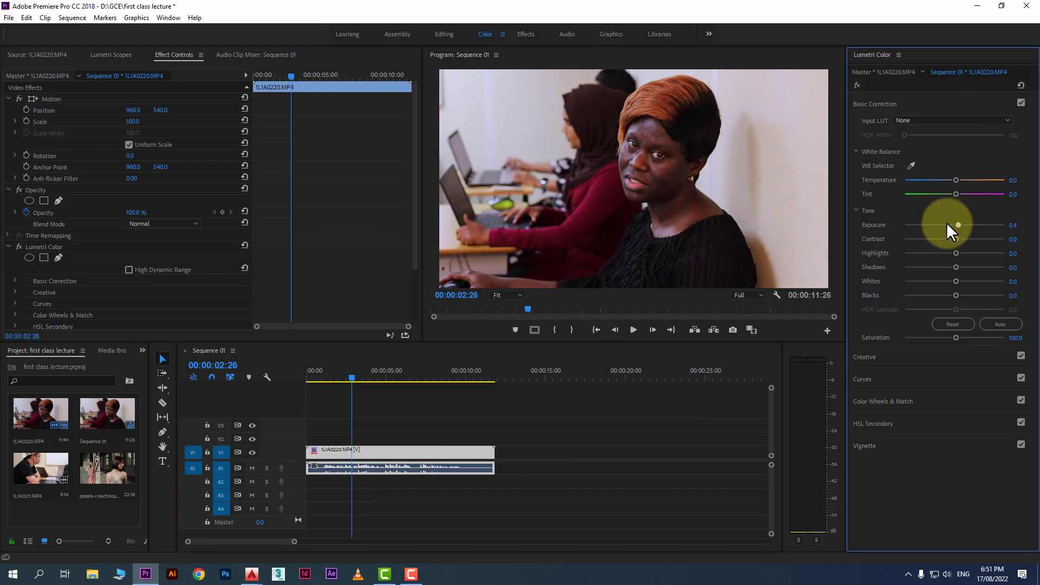
{"action": "scroll", "coordinate": [84, 249], "scroll_direction": "down", "scroll_amount": 3}
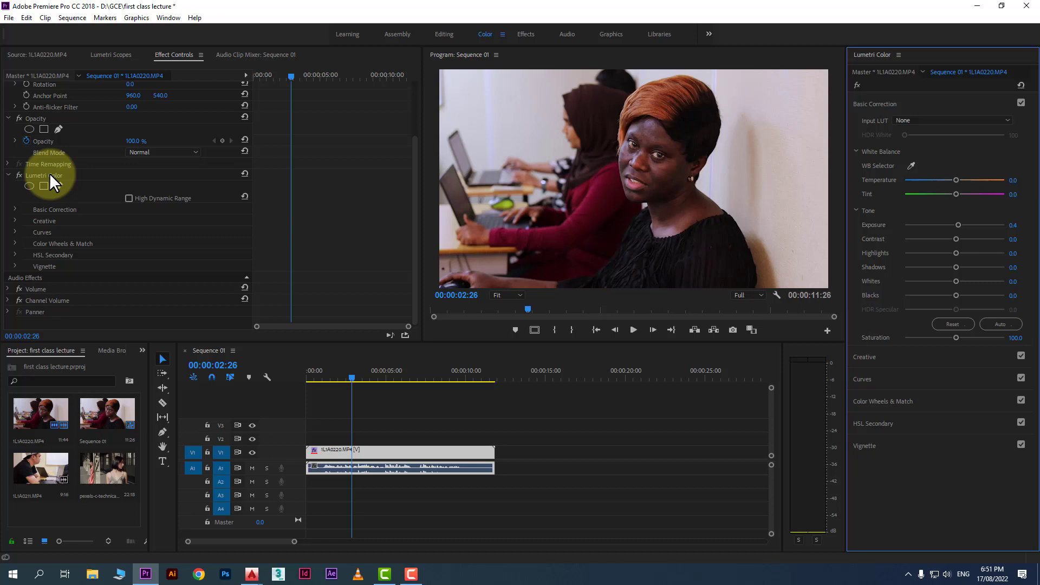
Sample the white wall with the White Balance selector to set temperature and tint
{"action": "left_click", "coordinate": [955, 120]}
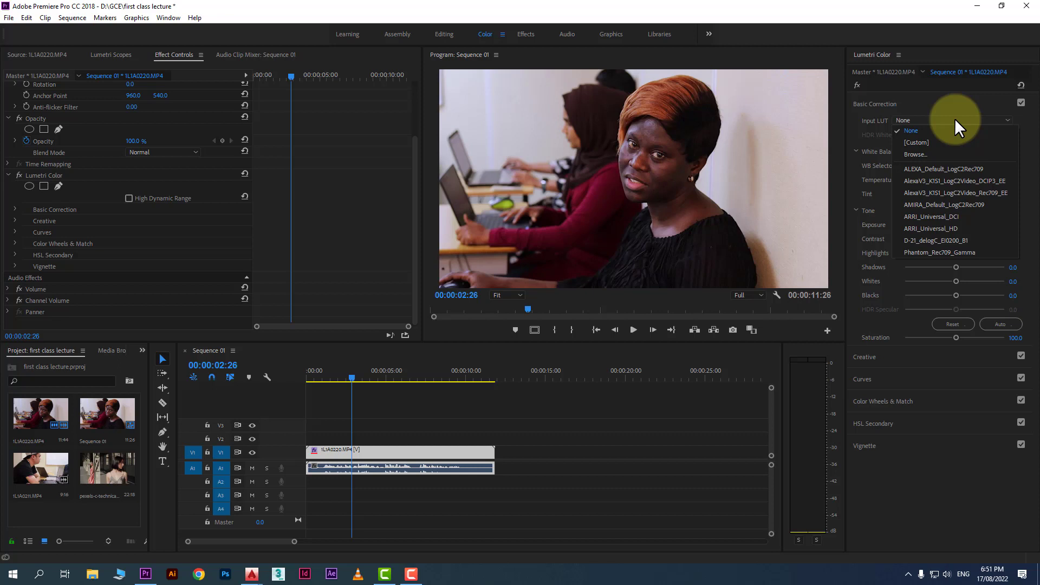
{"action": "left_click", "coordinate": [948, 108]}
{"action": "left_click", "coordinate": [951, 101]}
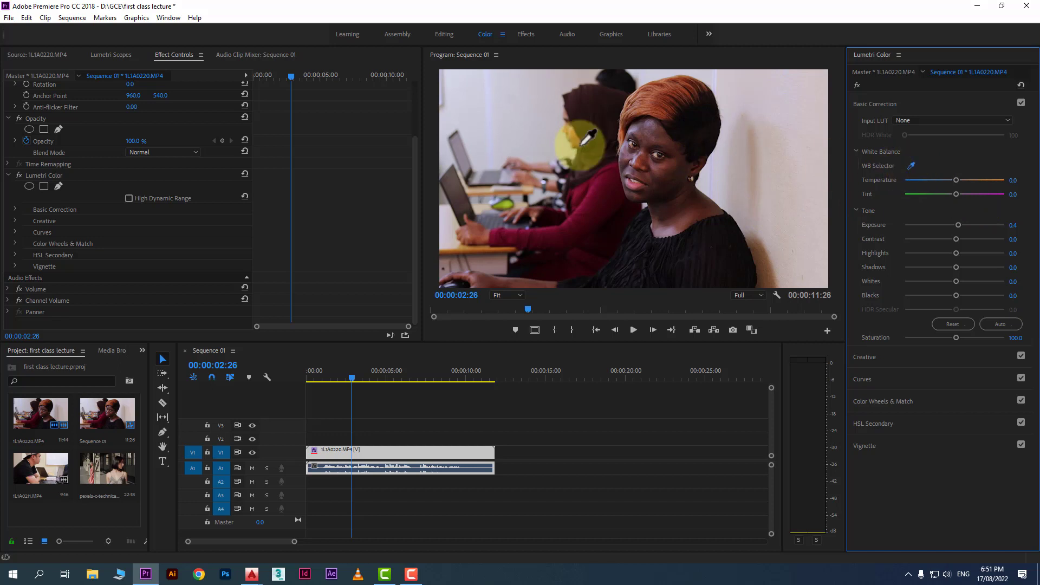
{"action": "left_click", "coordinate": [487, 98]}
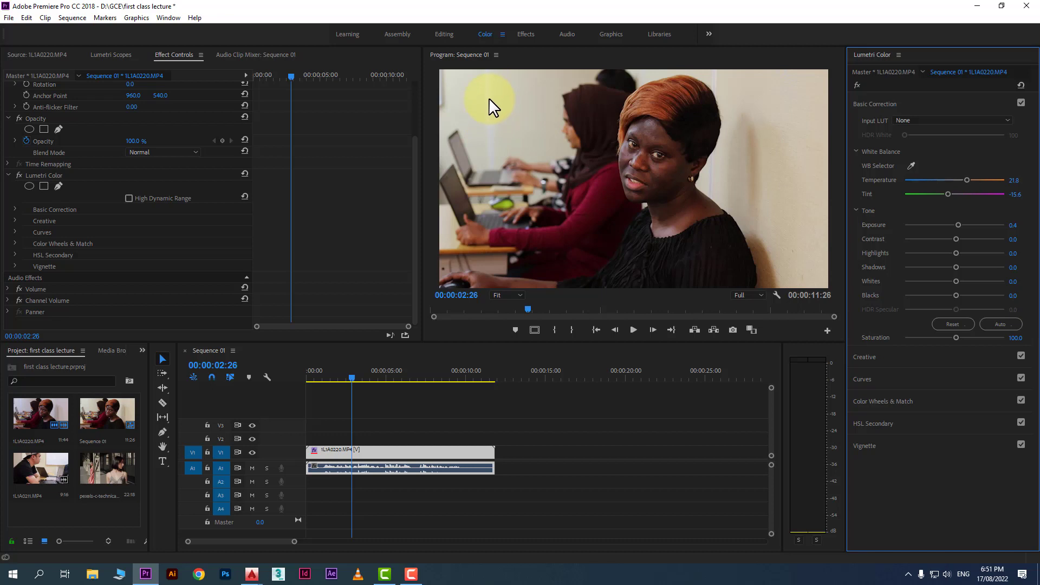
{"action": "left_click", "coordinate": [912, 165]}
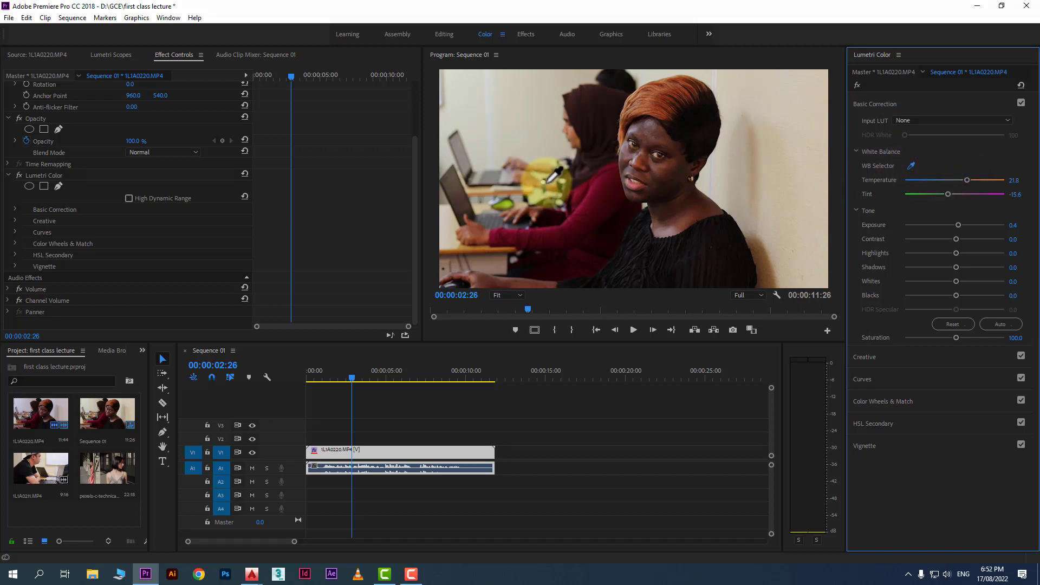
{"action": "left_click", "coordinate": [544, 181]}
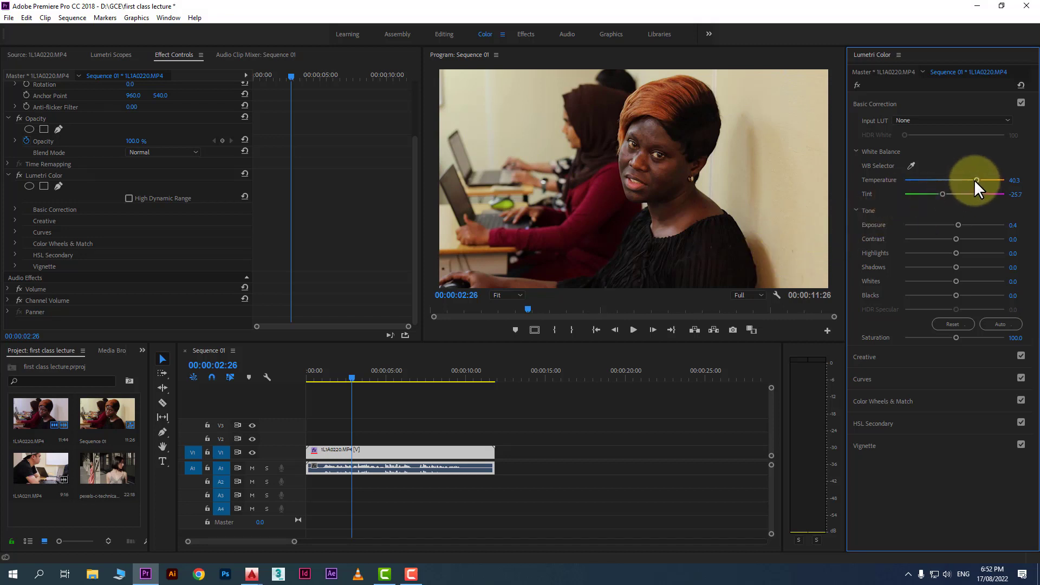
Set Temperature to 0.5 and Exposure to 1.6
{"action": "left_click_drag", "start_coordinate": [968, 180], "coordinate": [954, 179]}
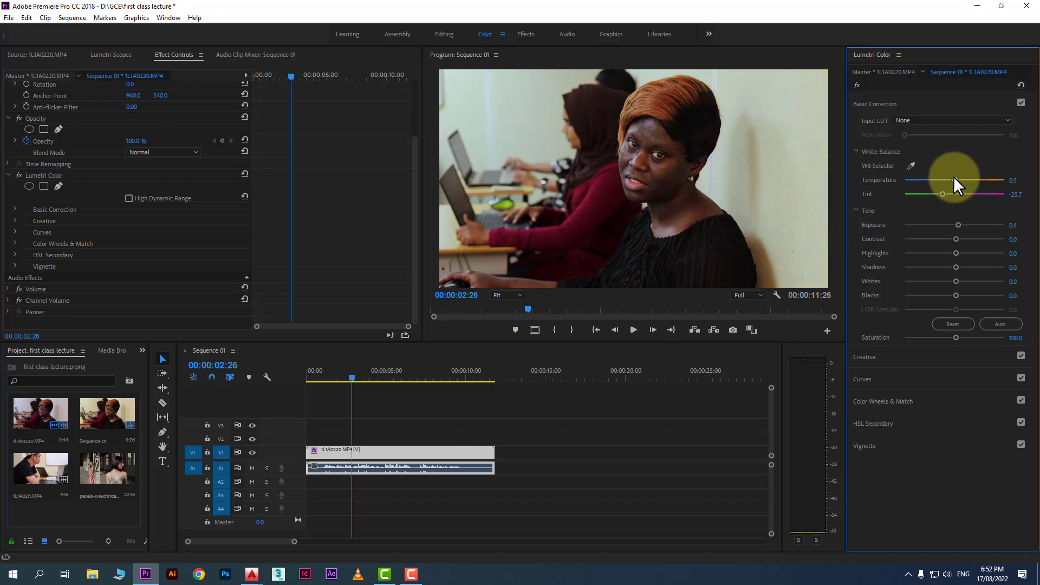
{"action": "left_click_drag", "start_coordinate": [957, 224], "coordinate": [969, 225]}
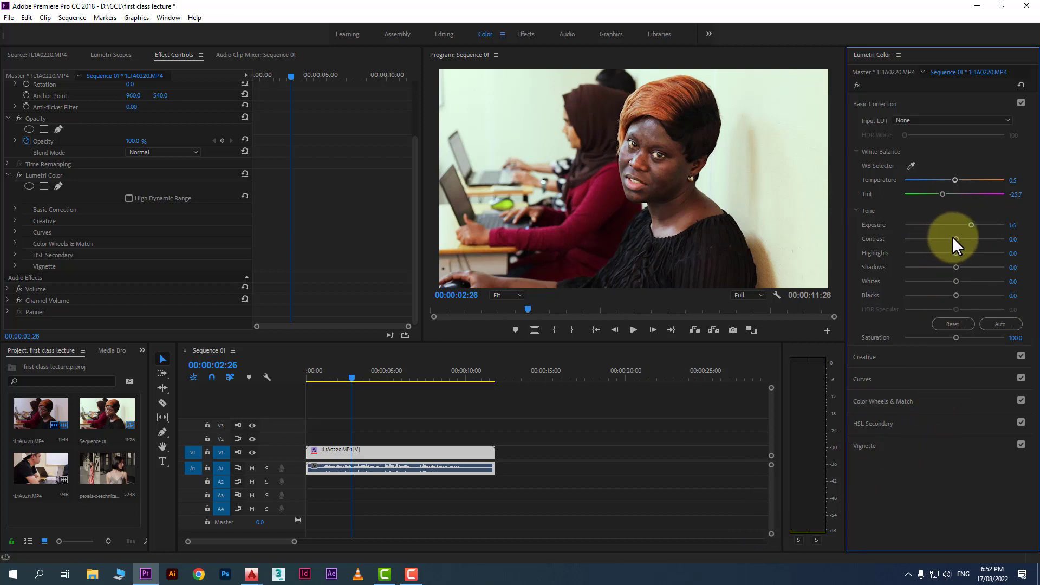
Set Contrast 11.4, Highlights 20.0, Shadows 26.5, Whites -22.2 and Blacks -9.2, comparing with the effect bypassed
{"action": "left_click_drag", "start_coordinate": [956, 239], "coordinate": [948, 294]}
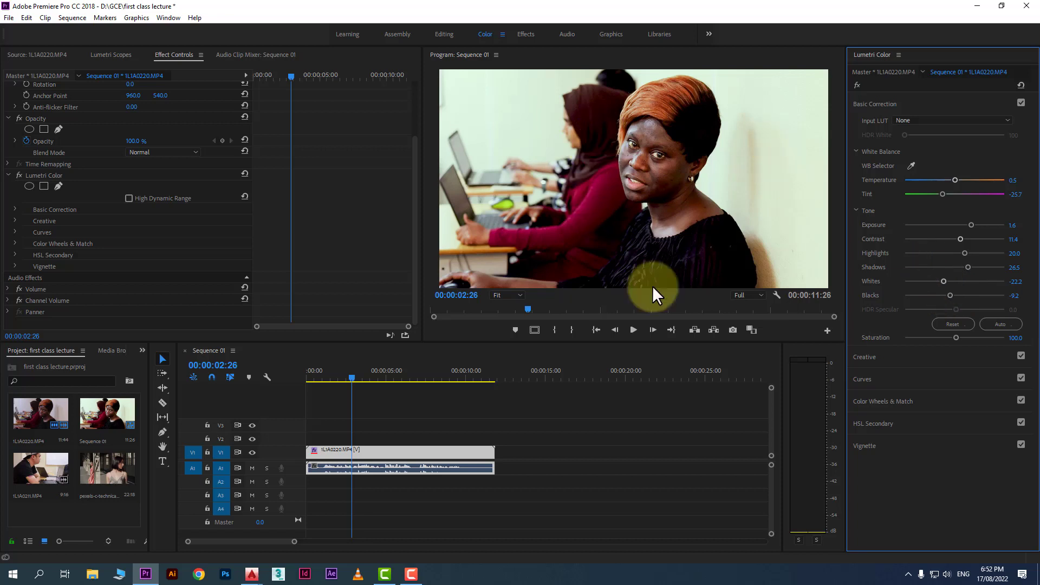
{"action": "left_click", "coordinate": [855, 84]}
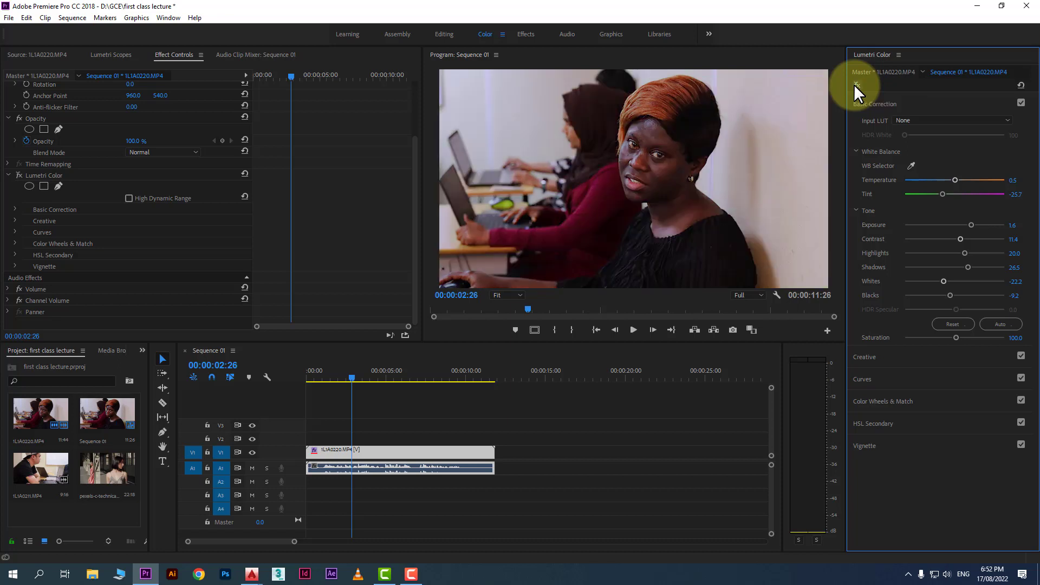
{"action": "left_click", "coordinate": [856, 84]}
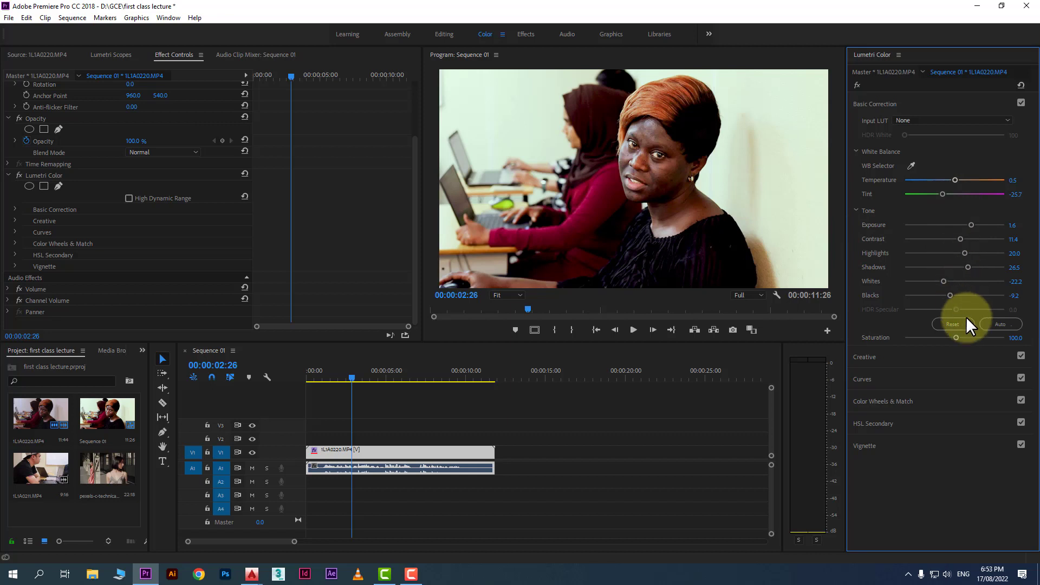
Try the Auto tone correction and undo it
{"action": "left_click", "coordinate": [994, 324]}
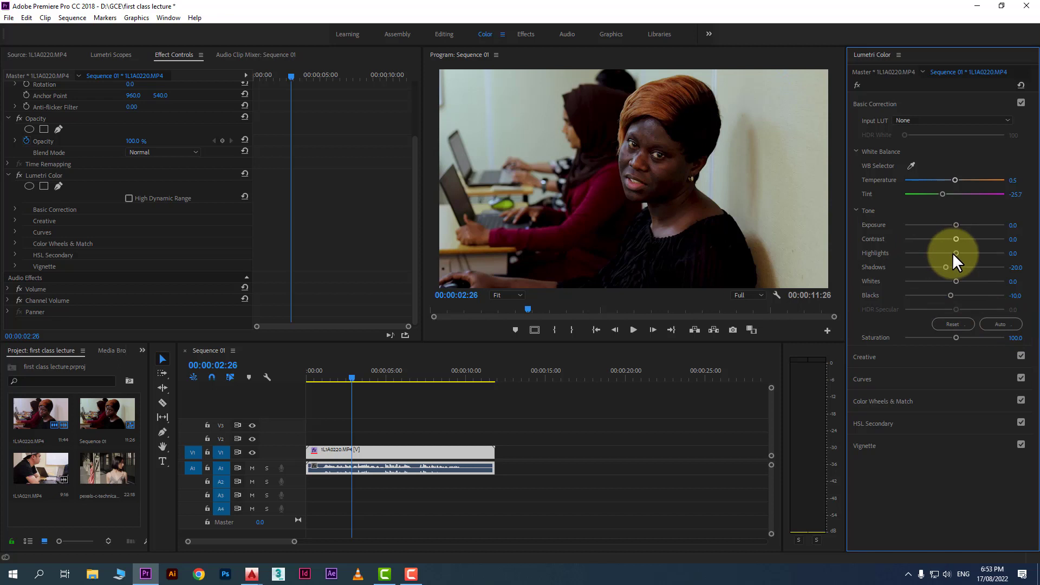
{"action": "key", "text": "ctrl+z"}
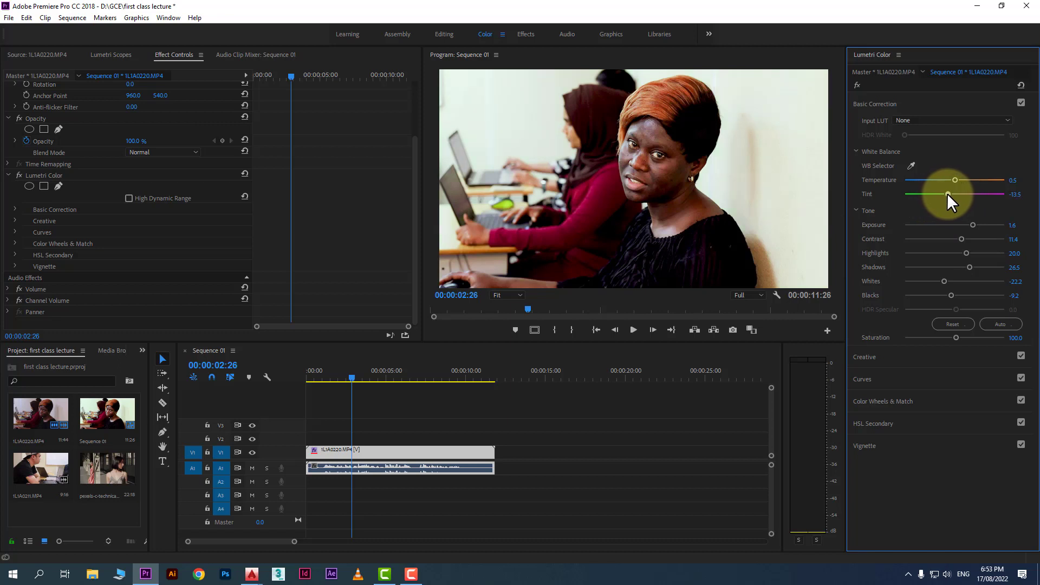
Set Tint to -27.6, Temperature to -20.0 and Saturation to 105.9
{"action": "left_click_drag", "start_coordinate": [952, 195], "coordinate": [939, 194]}
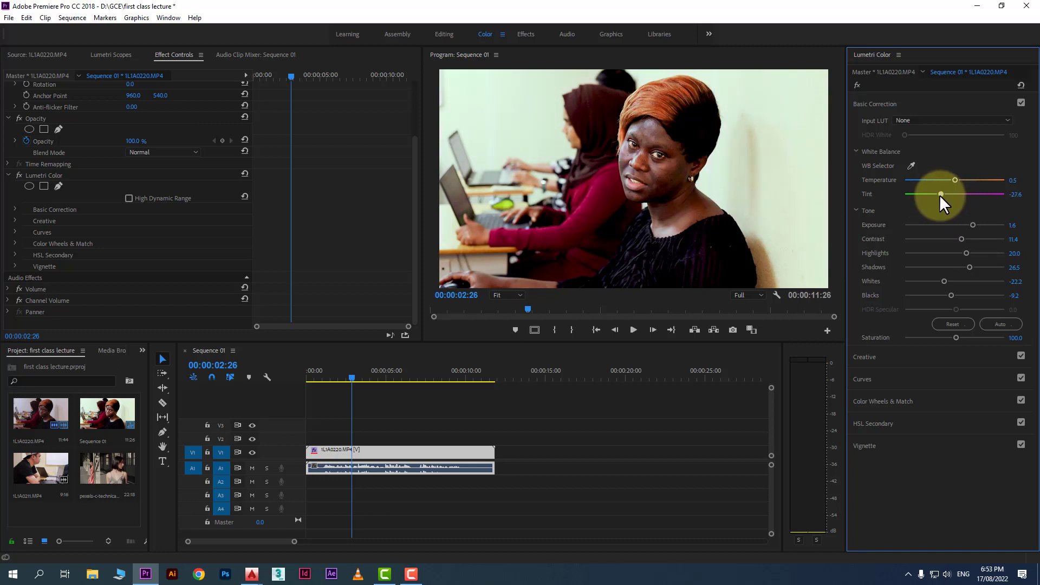
{"action": "left_click_drag", "start_coordinate": [955, 180], "coordinate": [944, 179]}
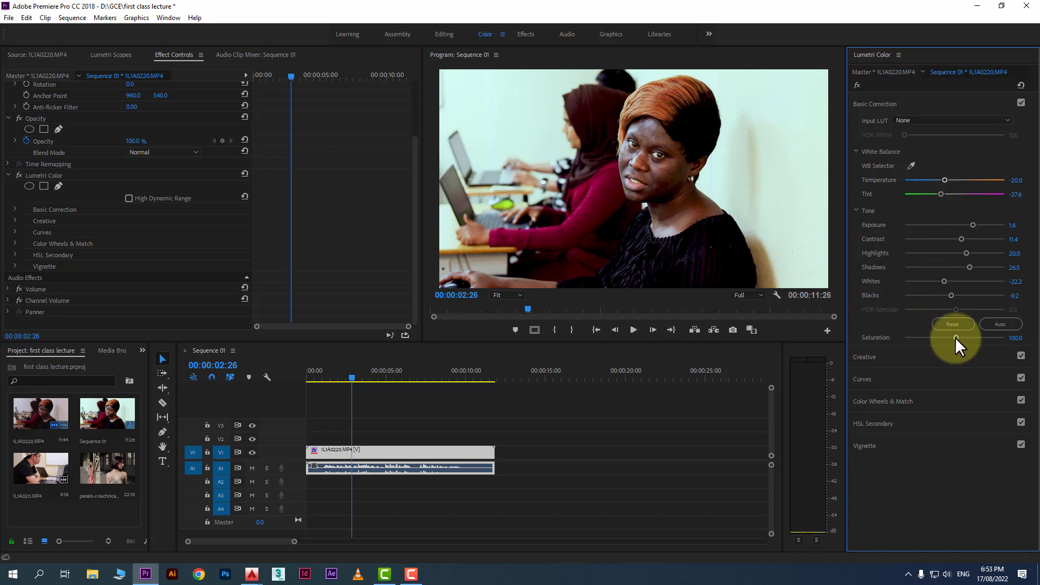
{"action": "left_click_drag", "start_coordinate": [960, 337], "coordinate": [961, 338]}
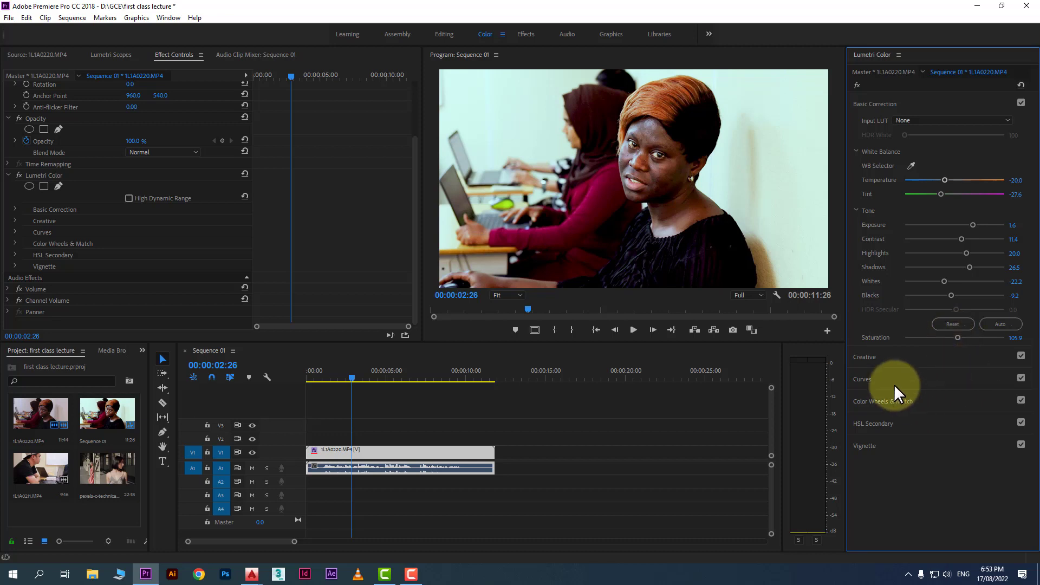
Preview Creative looks such as SL BIG, SL CLEAN FUJI C and SL NOIR 1965, returning the look to None
{"action": "left_click", "coordinate": [895, 359]}
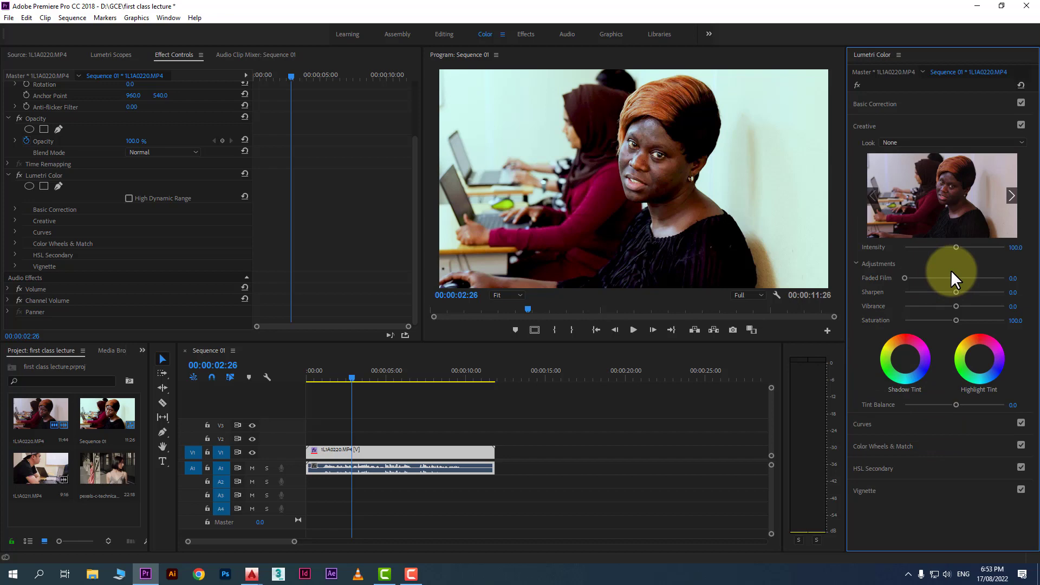
{"action": "left_click", "coordinate": [976, 139]}
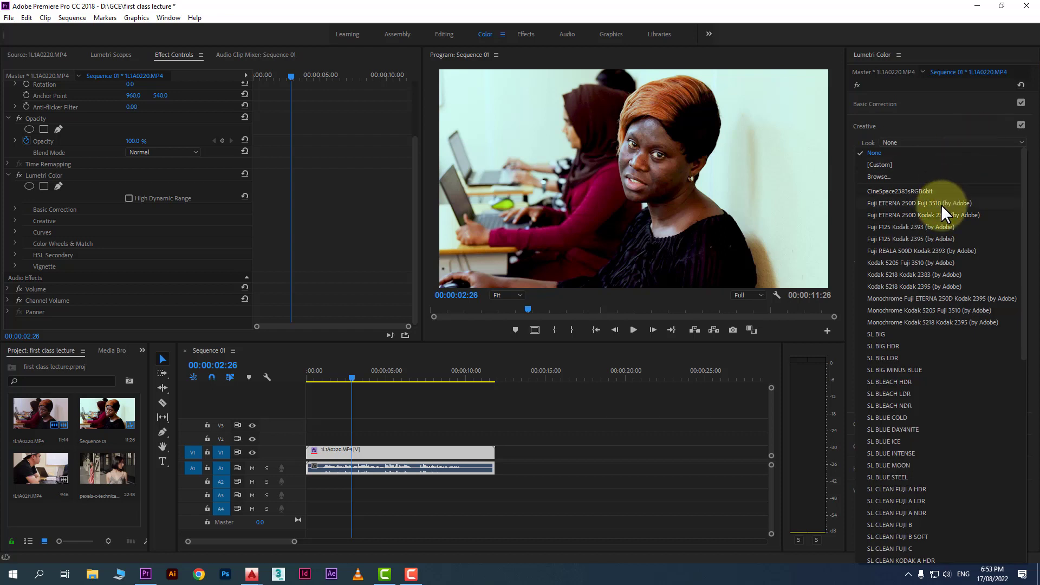
{"action": "left_click", "coordinate": [926, 334]}
{"action": "left_click", "coordinate": [962, 143]}
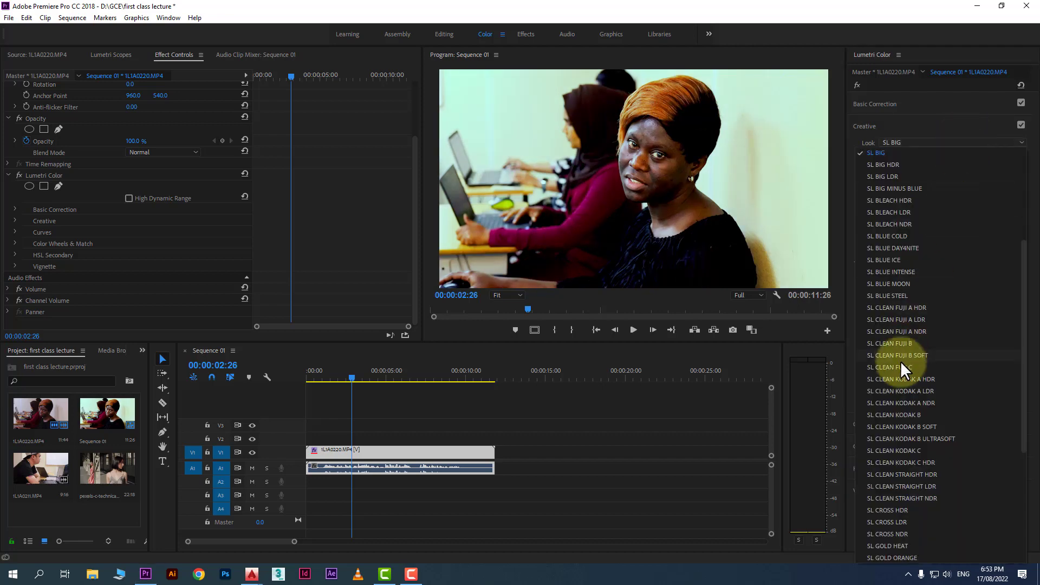
{"action": "left_click", "coordinate": [902, 367]}
{"action": "left_click", "coordinate": [986, 142]}
{"action": "left_click", "coordinate": [912, 462]}
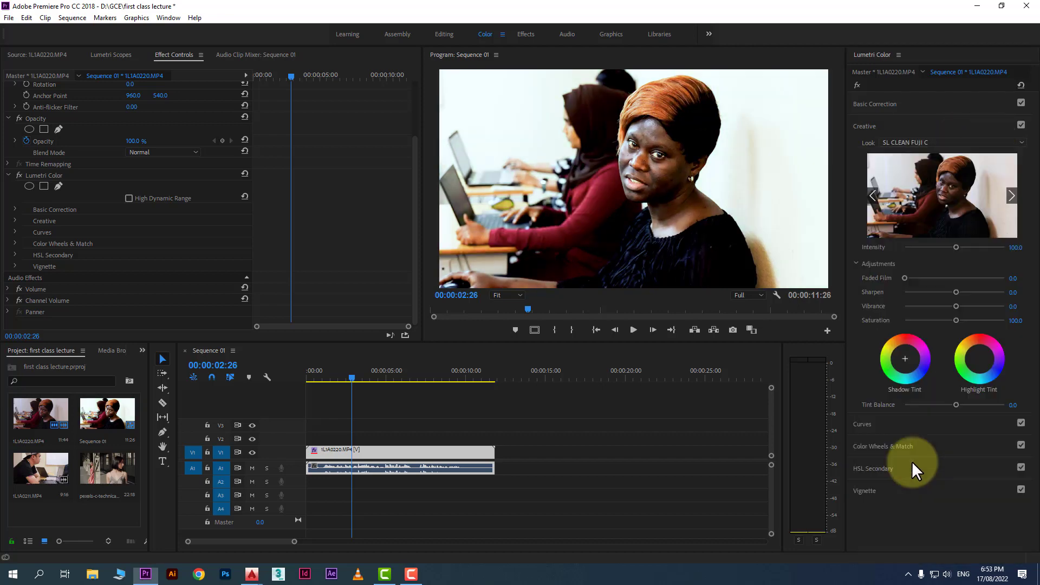
{"action": "left_click", "coordinate": [1000, 139]}
{"action": "left_click", "coordinate": [906, 486]}
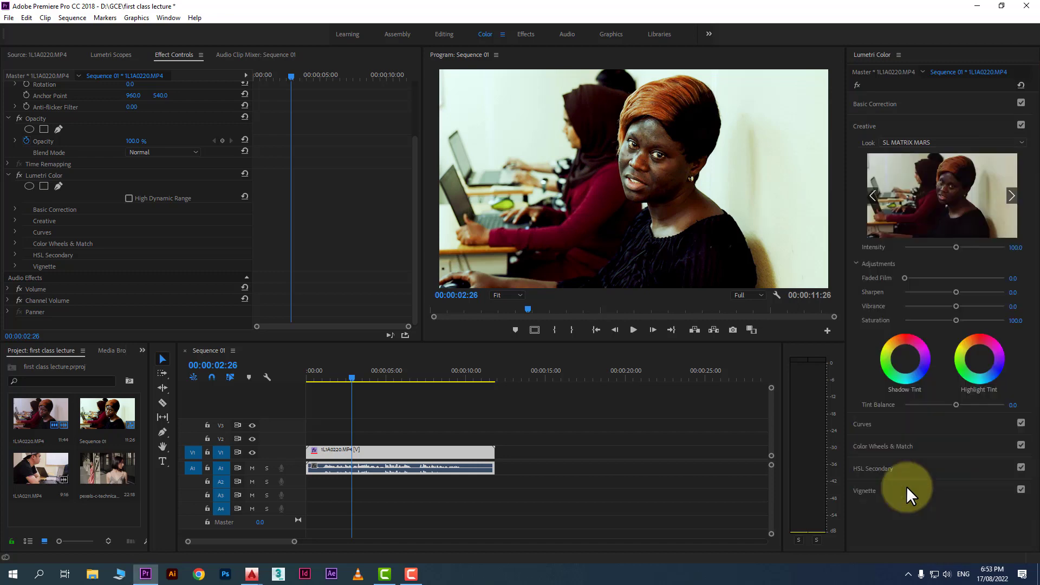
{"action": "left_click", "coordinate": [964, 142]}
{"action": "scroll", "coordinate": [960, 238], "scroll_direction": "up", "scroll_amount": 10}
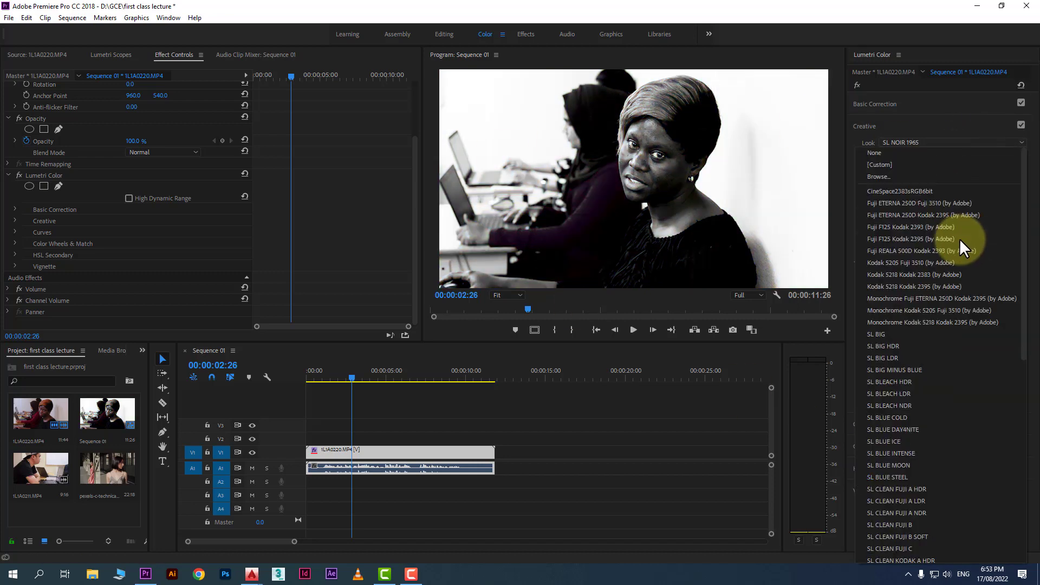
{"action": "left_click", "coordinate": [875, 153]}
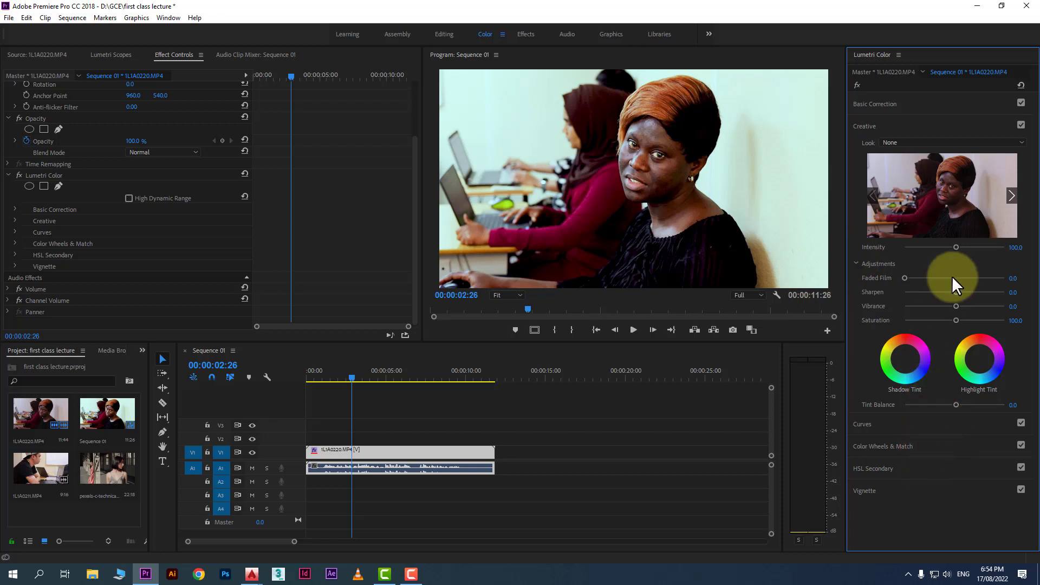
Set the Creative Faded Film to 18.4 and Vibrance to -7.0
{"action": "mouse_move", "coordinate": [905, 278]}
{"action": "left_mouse_down"}
{"action": "mouse_move", "coordinate": [960, 278]}
{"action": "mouse_move", "coordinate": [922, 280]}
{"action": "left_mouse_up"}
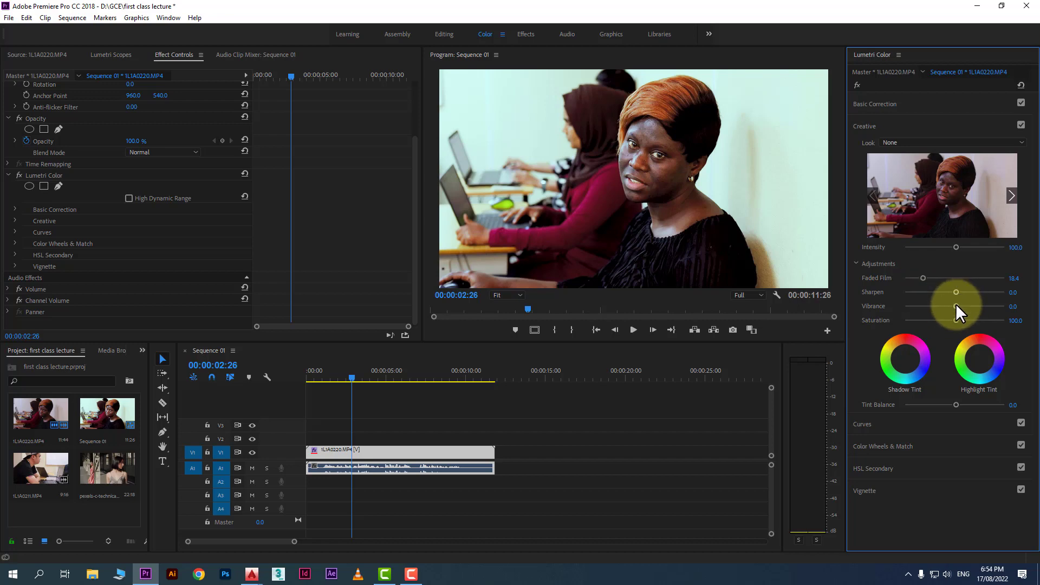
{"action": "mouse_move", "coordinate": [956, 304]}
{"action": "left_mouse_down"}
{"action": "mouse_move", "coordinate": [973, 303]}
{"action": "mouse_move", "coordinate": [933, 306]}
{"action": "mouse_move", "coordinate": [952, 306]}
{"action": "left_mouse_up"}
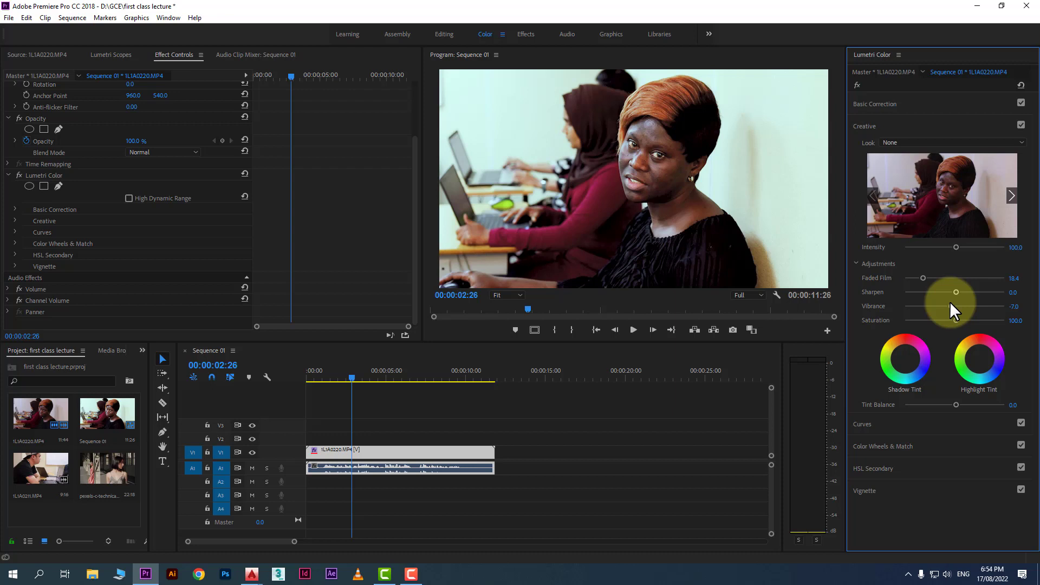
{"action": "left_click_drag", "start_coordinate": [951, 304], "coordinate": [959, 308]}
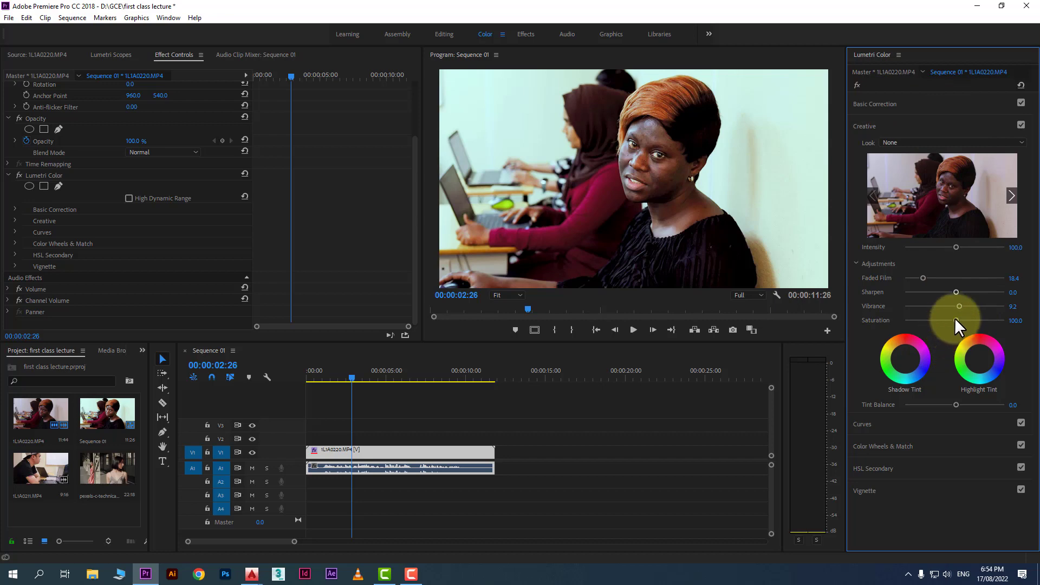
{"action": "left_click_drag", "start_coordinate": [956, 304], "coordinate": [961, 305]}
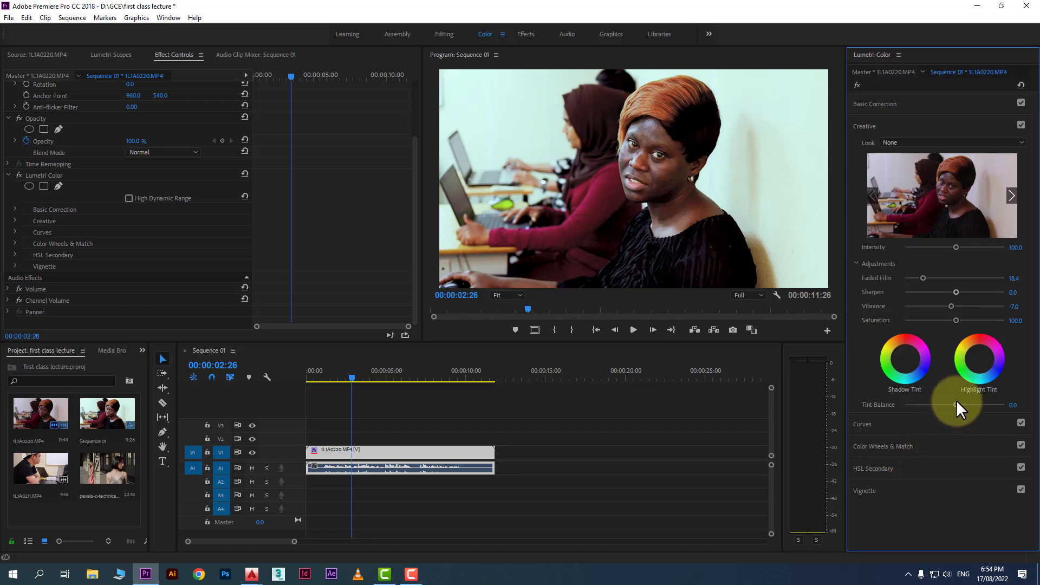
Set Tint Balance to -17.8 and adjust the Shadow Tint and Highlight Tint wheels
{"action": "left_click_drag", "start_coordinate": [956, 403], "coordinate": [945, 405]}
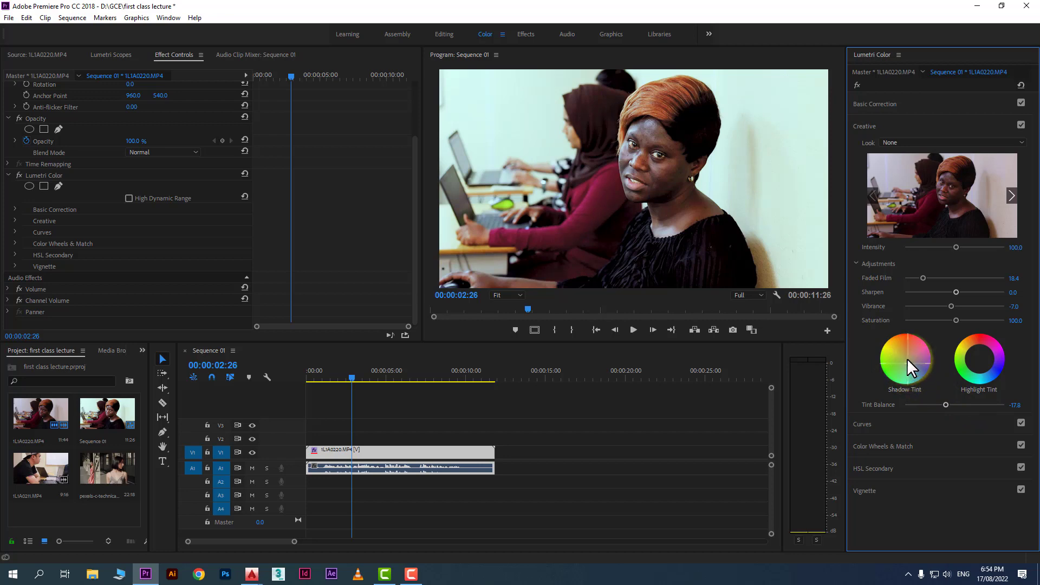
{"action": "left_click", "coordinate": [756, 152]}
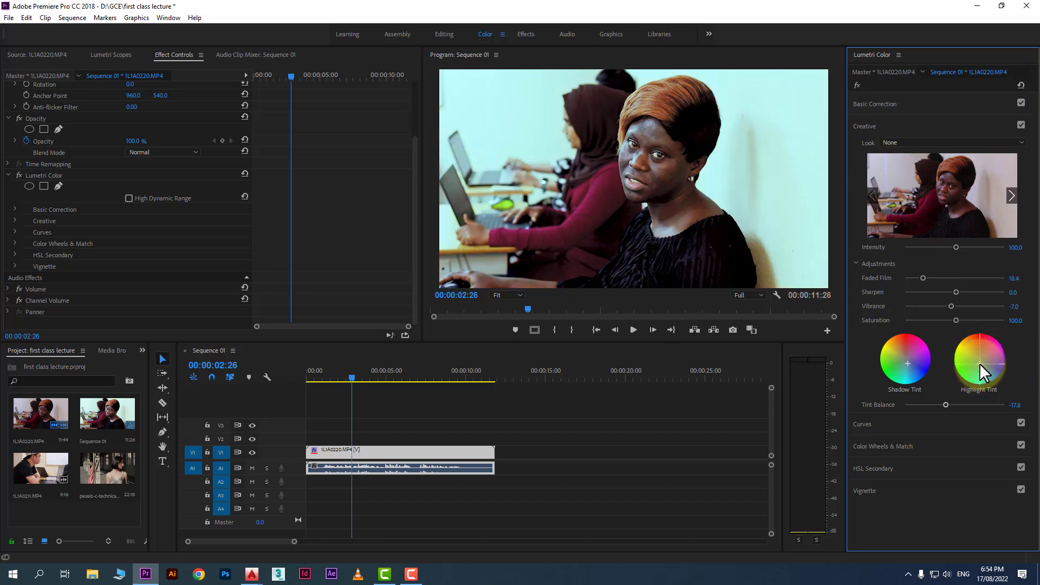
{"action": "left_click_drag", "start_coordinate": [980, 359], "coordinate": [979, 355]}
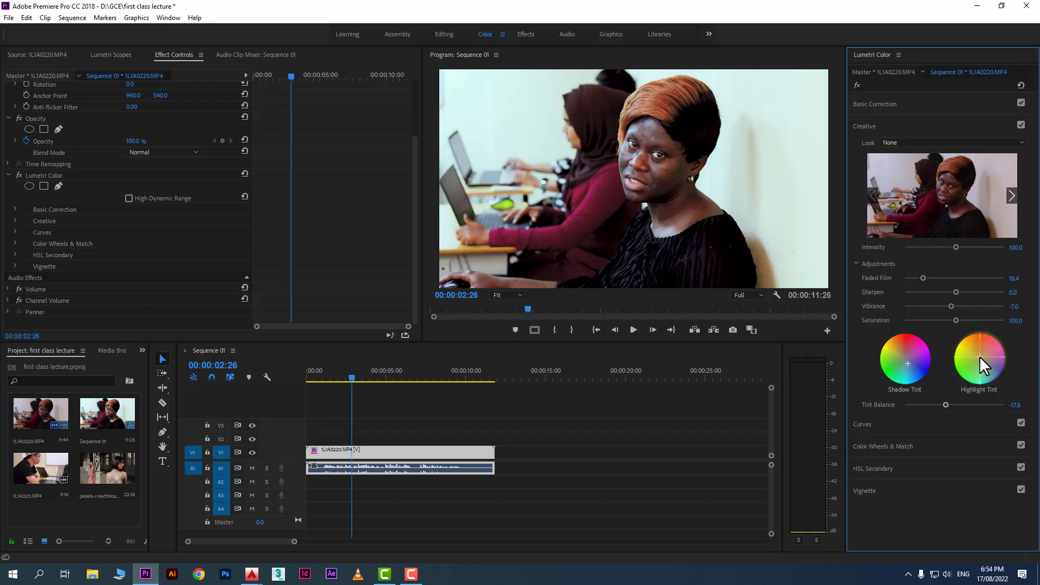
Toggle the Lumetri Color effect off and on to compare the clip before and after grading
{"action": "left_click", "coordinate": [858, 82]}
{"action": "left_click", "coordinate": [858, 83]}
{"action": "left_click", "coordinate": [858, 82]}
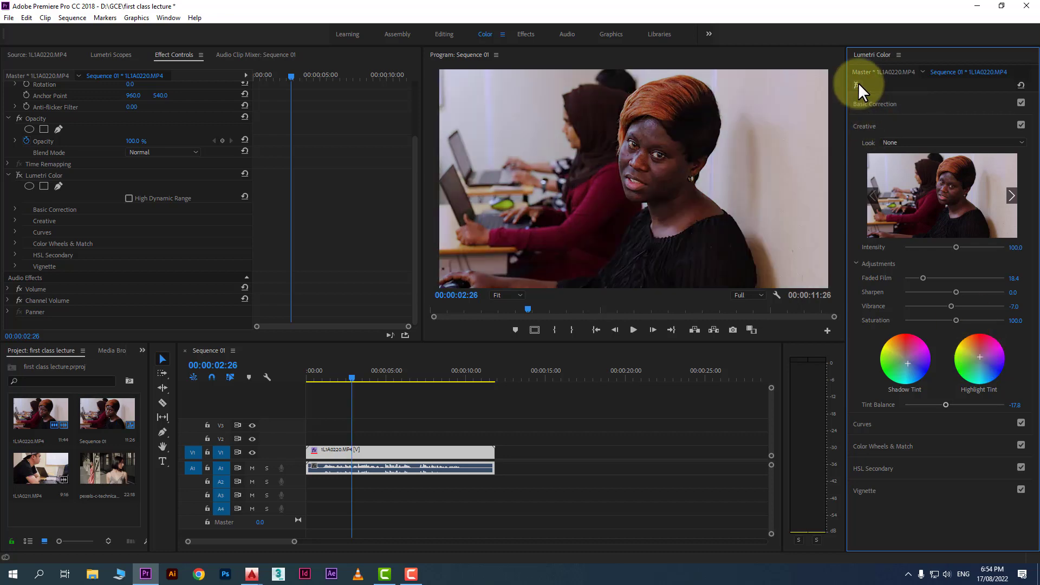
{"action": "left_click", "coordinate": [858, 82]}
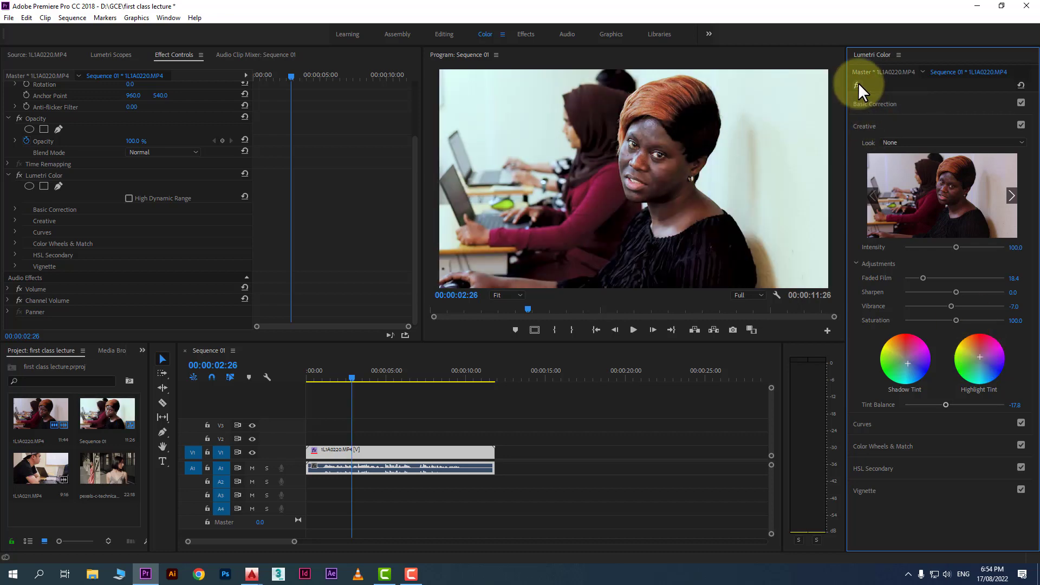
Save the project
{"action": "left_click", "coordinate": [350, 374]}
{"action": "key", "text": "ctrl+s"}
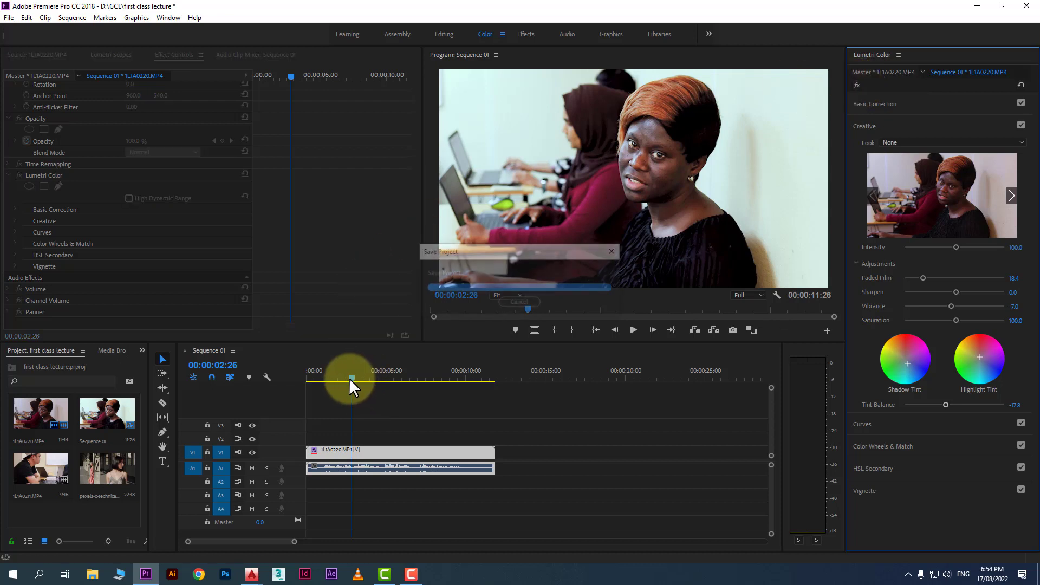
{"action": "left_click_drag", "start_coordinate": [350, 374], "coordinate": [382, 371]}
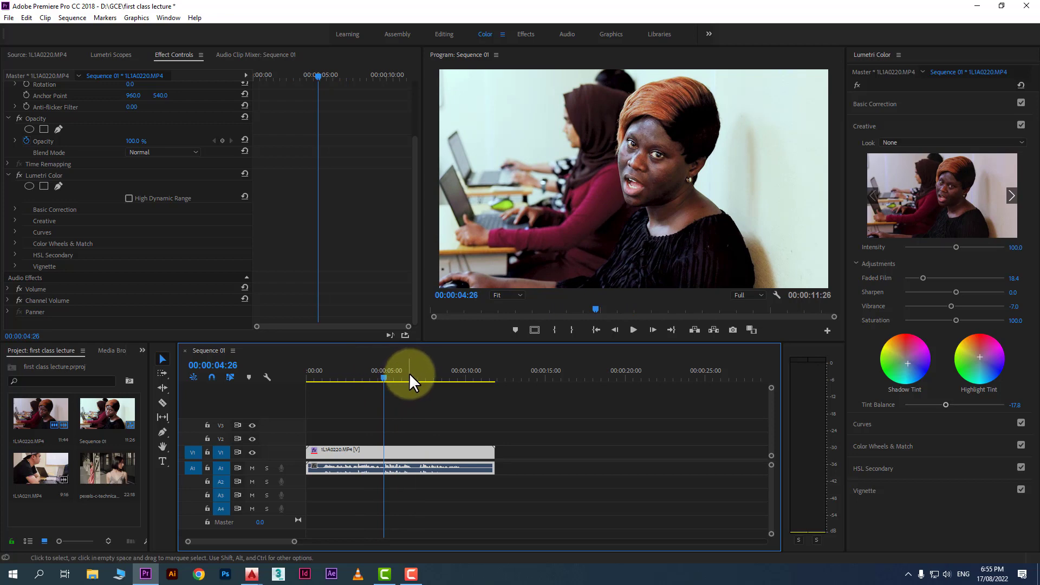
Open Curves and add a midtone point on the master RGB curve, dragging it slightly
{"action": "left_click", "coordinate": [864, 425]}
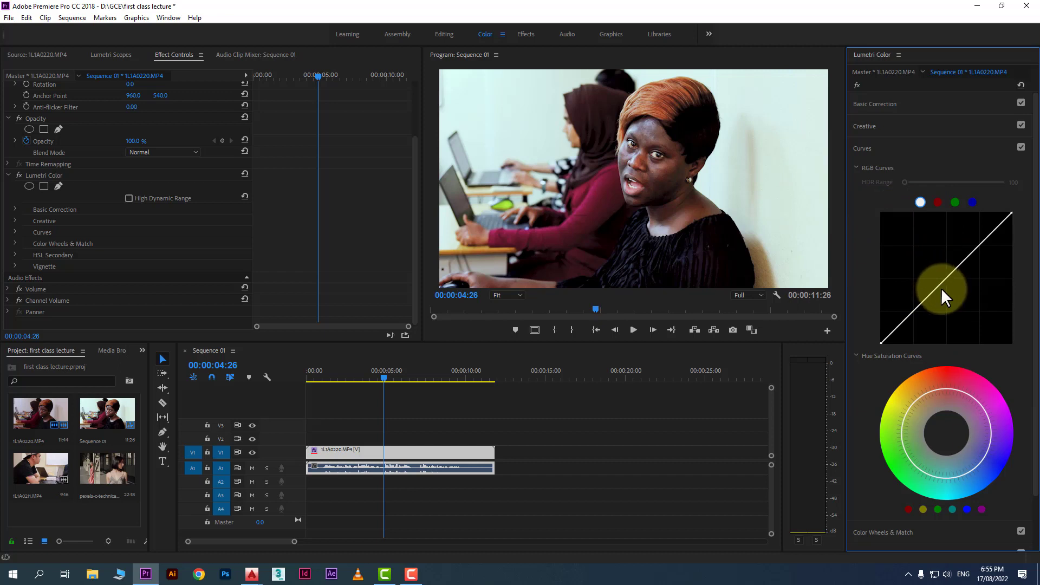
{"action": "mouse_move", "coordinate": [943, 281]}
{"action": "left_mouse_down"}
{"action": "mouse_move", "coordinate": [931, 273]}
{"action": "mouse_move", "coordinate": [944, 282]}
{"action": "left_mouse_up"}
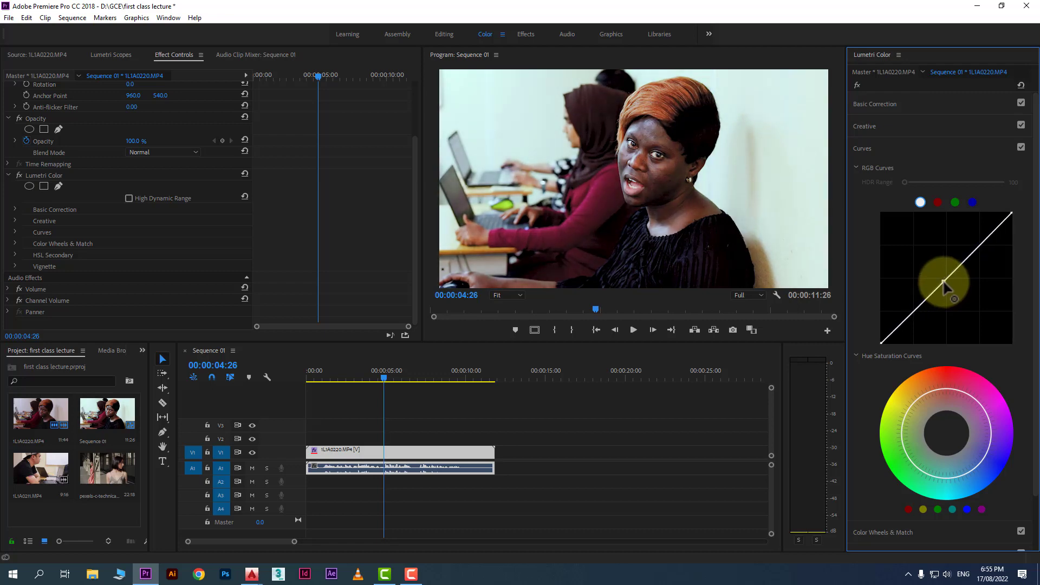
{"action": "mouse_move", "coordinate": [943, 282]}
{"action": "left_mouse_down"}
{"action": "mouse_move", "coordinate": [964, 250]}
{"action": "mouse_move", "coordinate": [939, 279]}
{"action": "left_mouse_up"}
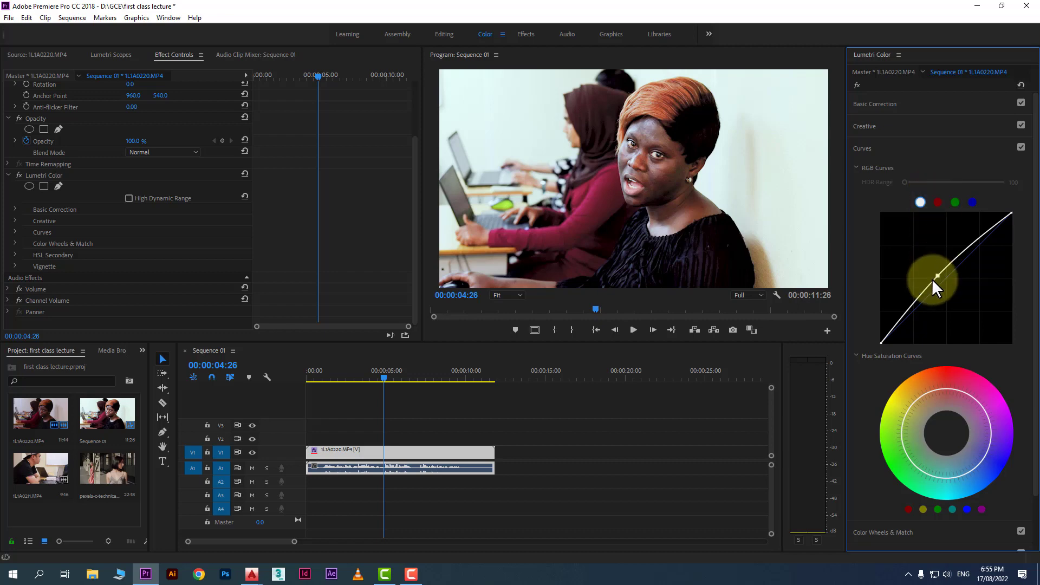
{"action": "mouse_move", "coordinate": [932, 279]}
{"action": "left_mouse_down"}
{"action": "mouse_move", "coordinate": [937, 303]}
{"action": "mouse_move", "coordinate": [938, 292]}
{"action": "left_mouse_up"}
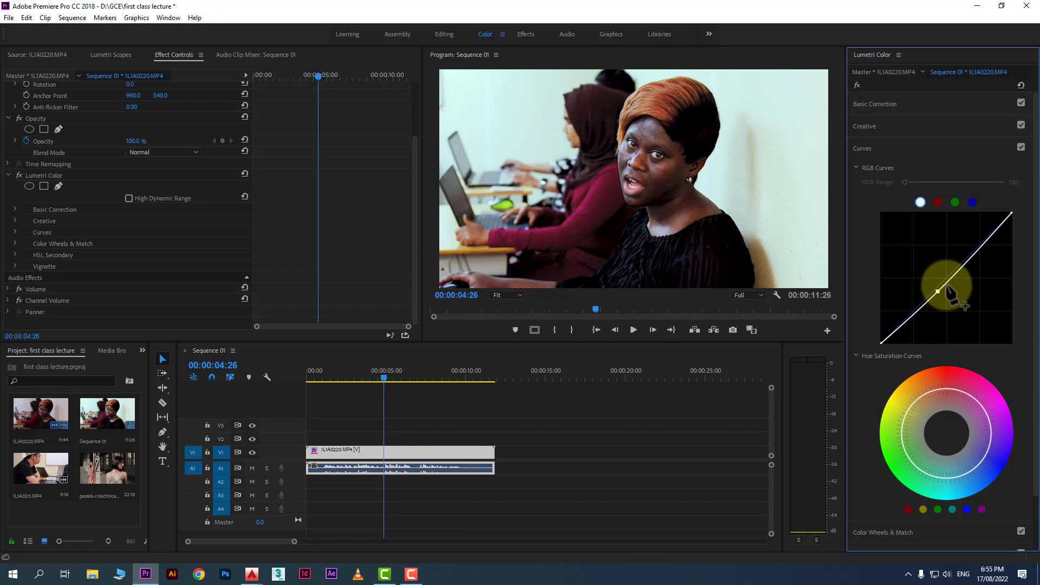
Add slight midtone adjustments on the red and blue channel curves
{"action": "left_click", "coordinate": [938, 202]}
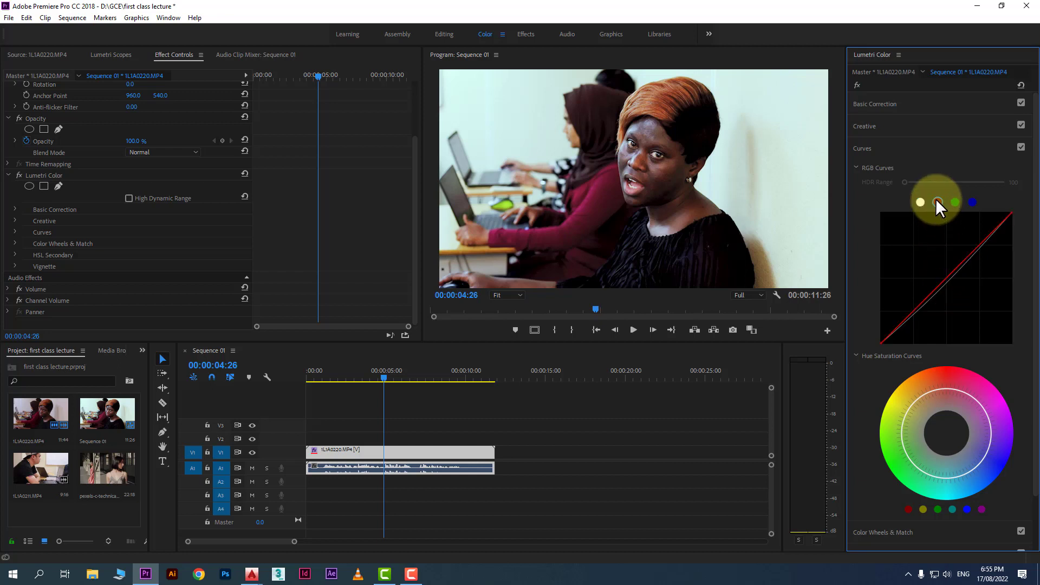
{"action": "left_click_drag", "start_coordinate": [944, 279], "coordinate": [940, 280]}
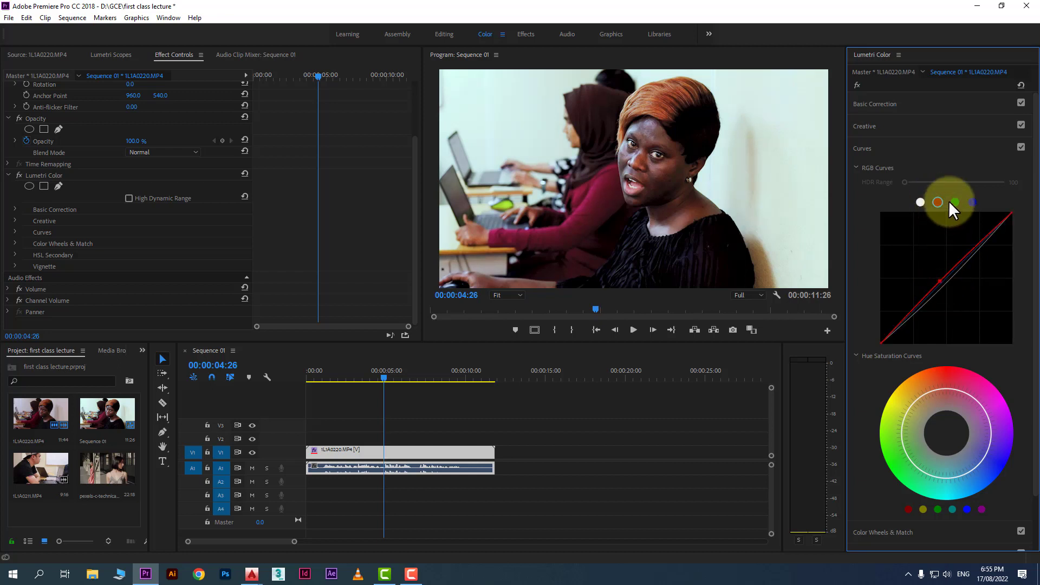
{"action": "left_click", "coordinate": [973, 202]}
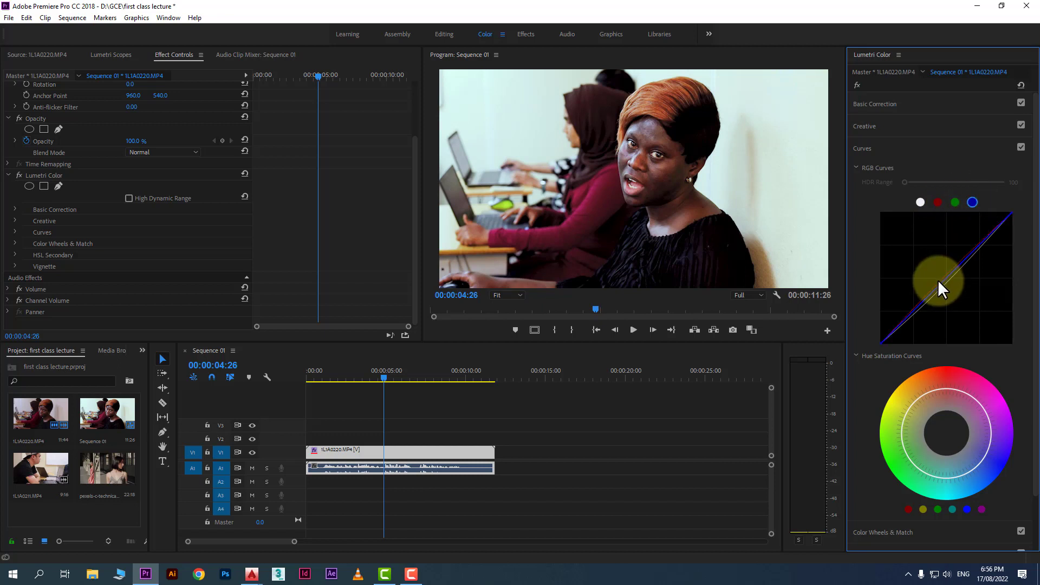
{"action": "mouse_move", "coordinate": [944, 282]}
{"action": "left_mouse_down"}
{"action": "mouse_move", "coordinate": [931, 278]}
{"action": "mouse_move", "coordinate": [940, 285]}
{"action": "left_mouse_up"}
Open Color Wheels & Match and nudge the Shadows wheel slightly
{"action": "scroll", "coordinate": [949, 317], "scroll_direction": "down", "scroll_amount": 2}
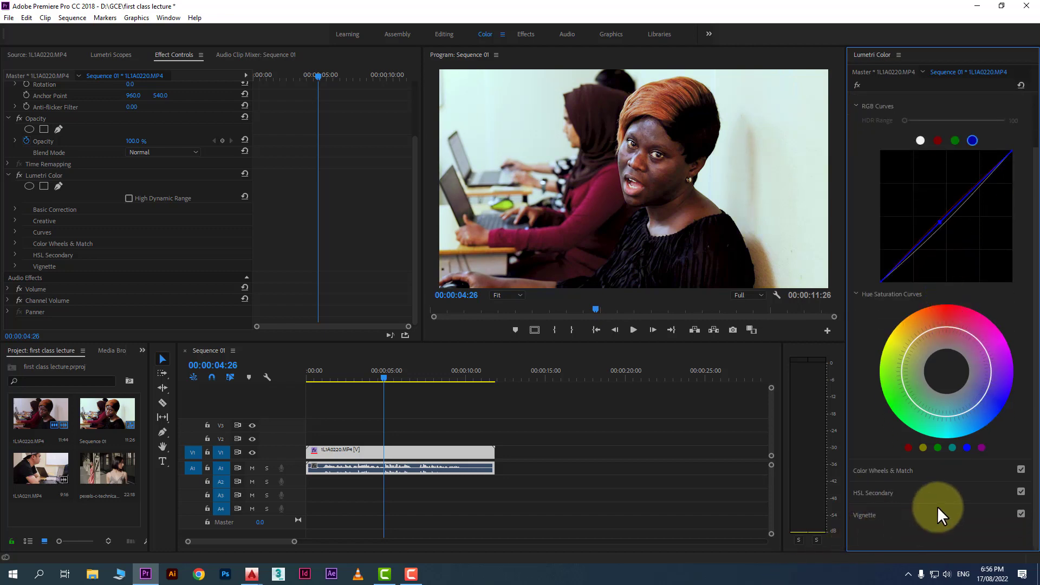
{"action": "left_click", "coordinate": [904, 473]}
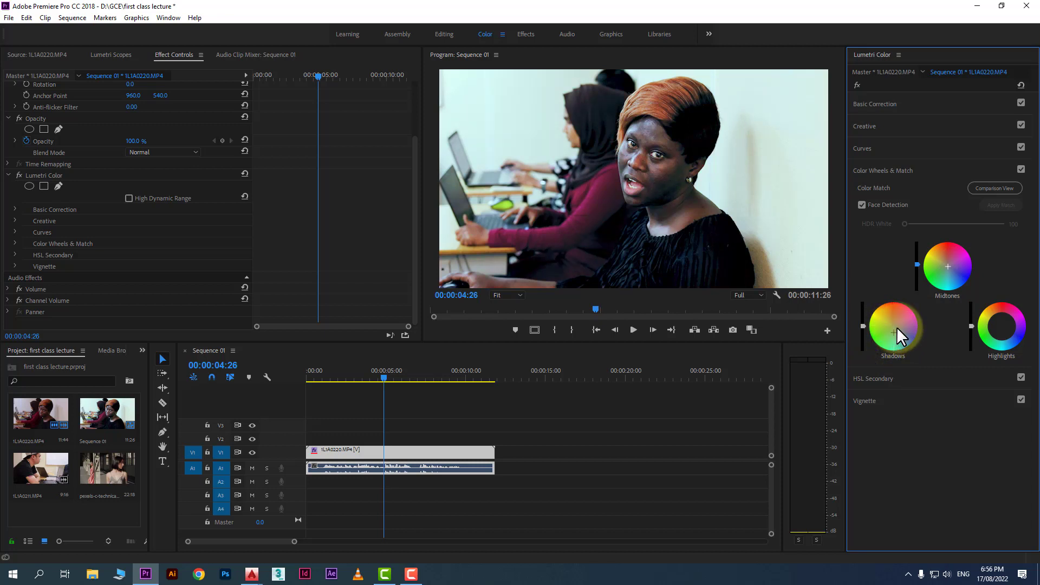
{"action": "left_click_drag", "start_coordinate": [897, 328], "coordinate": [892, 328]}
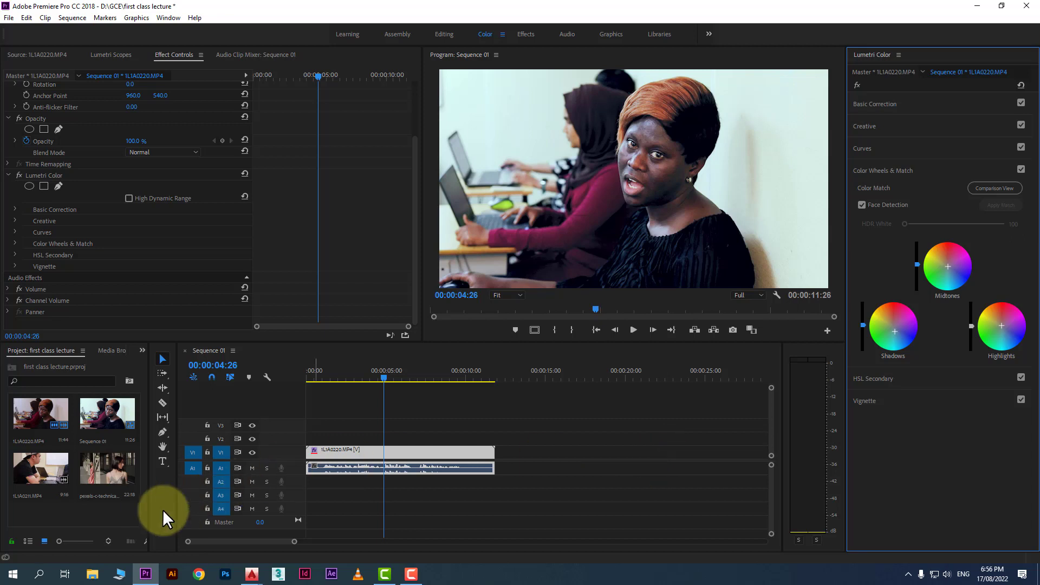
Place the pexels-c-technical clip on track V2 above the interview clip at about 4 seconds
{"action": "left_click_drag", "start_coordinate": [115, 474], "coordinate": [372, 444]}
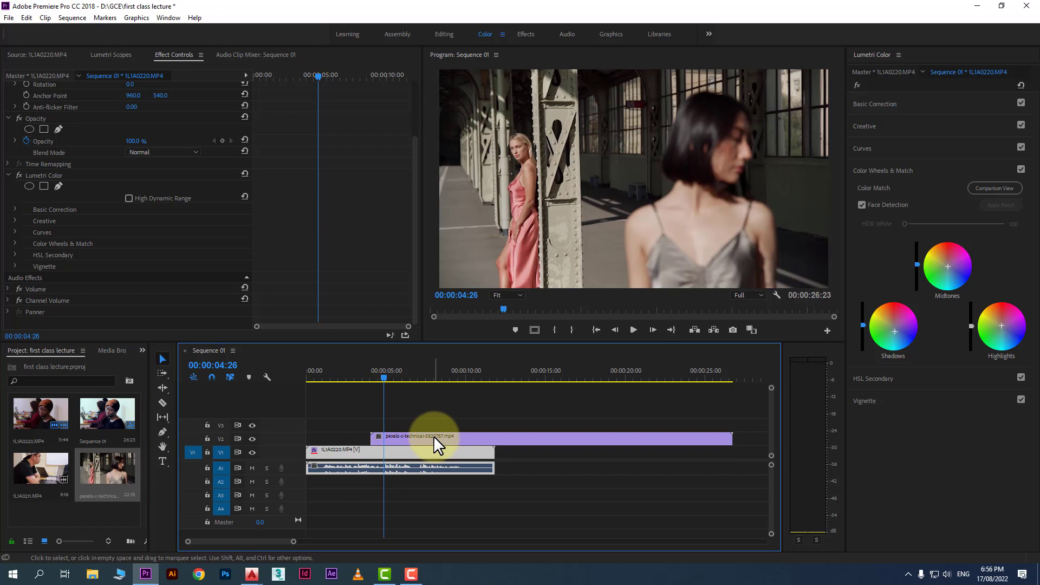
{"action": "mouse_move", "coordinate": [382, 377]}
{"action": "left_mouse_down"}
{"action": "mouse_move", "coordinate": [360, 378]}
{"action": "mouse_move", "coordinate": [377, 378]}
{"action": "left_mouse_up"}
{"action": "left_click", "coordinate": [726, 174]}
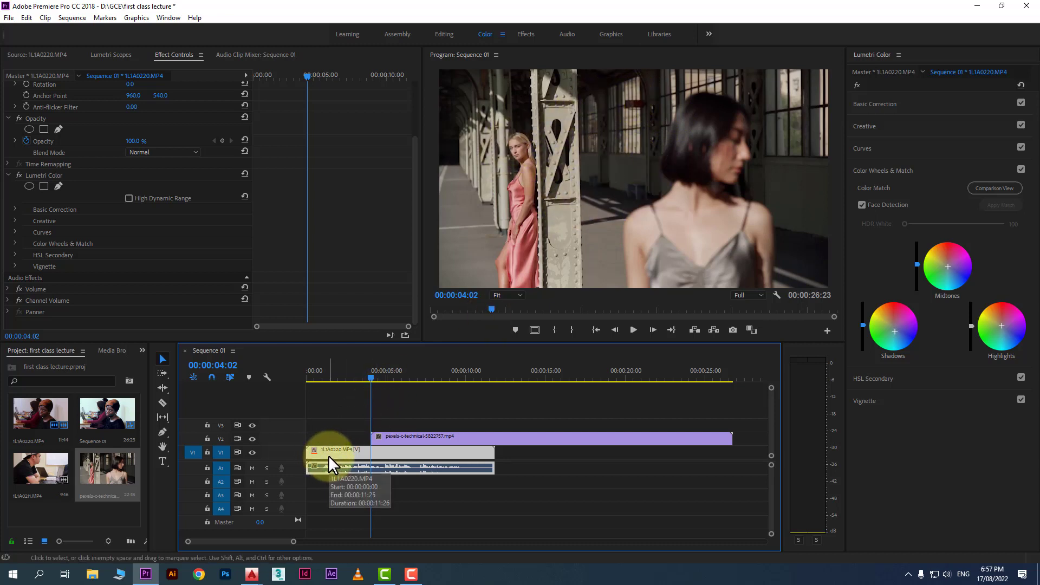
Trim the end of the pexels clip back to about 6 seconds in the sequence
{"action": "left_click_drag", "start_coordinate": [729, 439], "coordinate": [413, 438]}
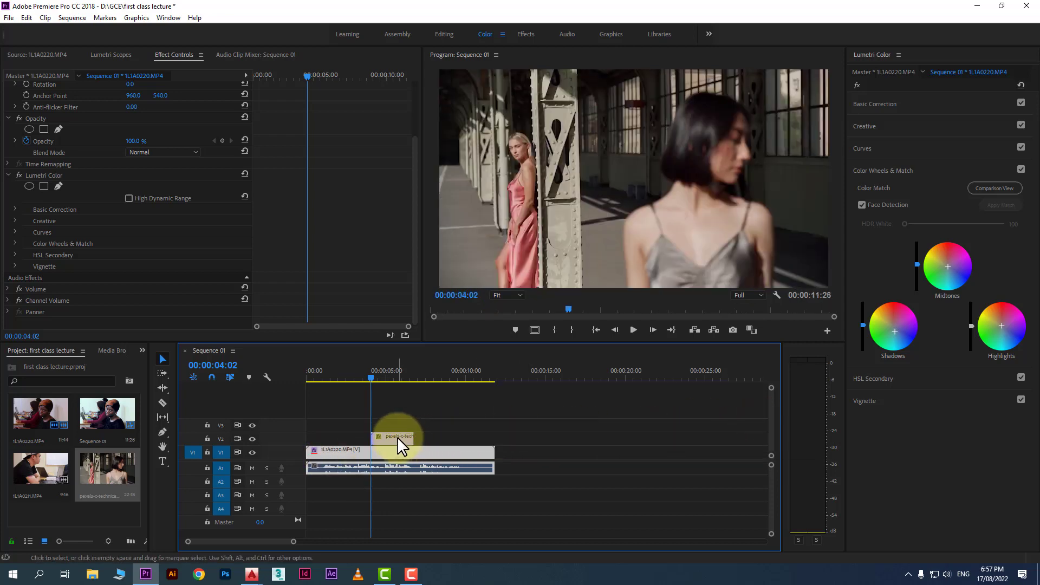
{"action": "left_click", "coordinate": [399, 439]}
{"action": "left_click", "coordinate": [348, 371]}
Select the interview clip, open Comparison View and set the reference frame to the pexels clip
{"action": "left_click", "coordinate": [362, 455]}
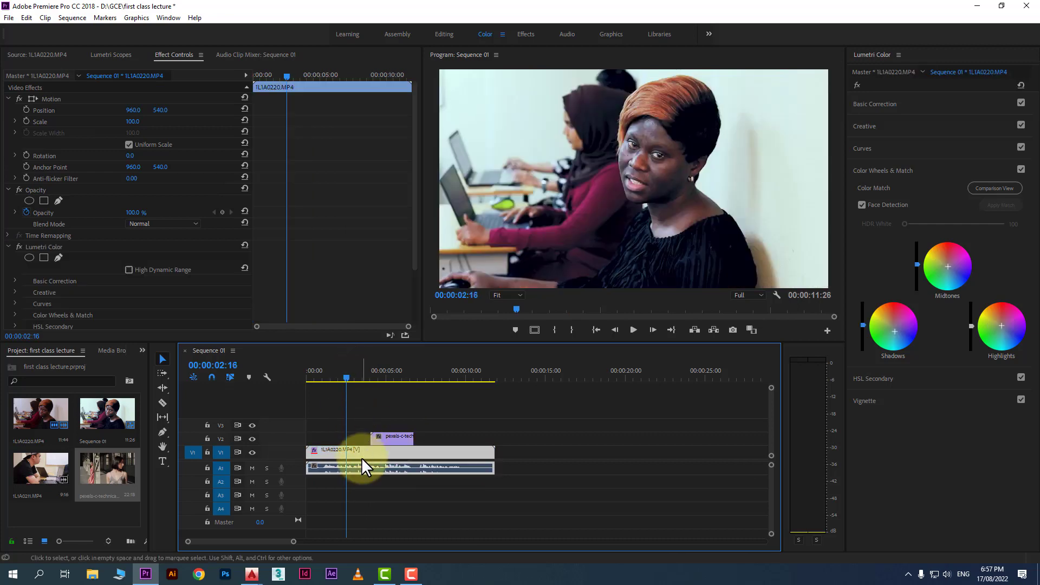
{"action": "left_click", "coordinate": [997, 185]}
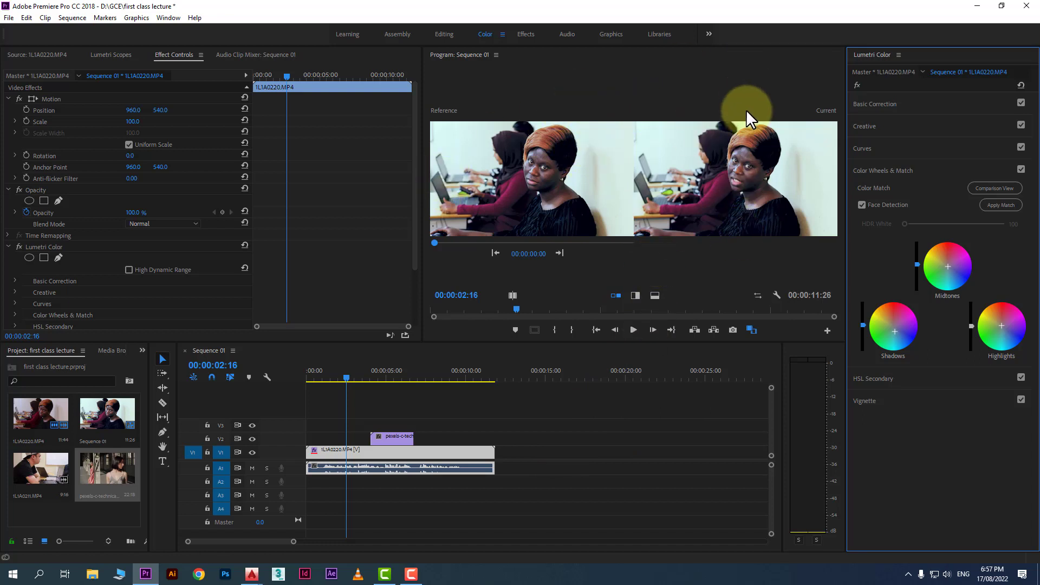
{"action": "left_click", "coordinate": [497, 142]}
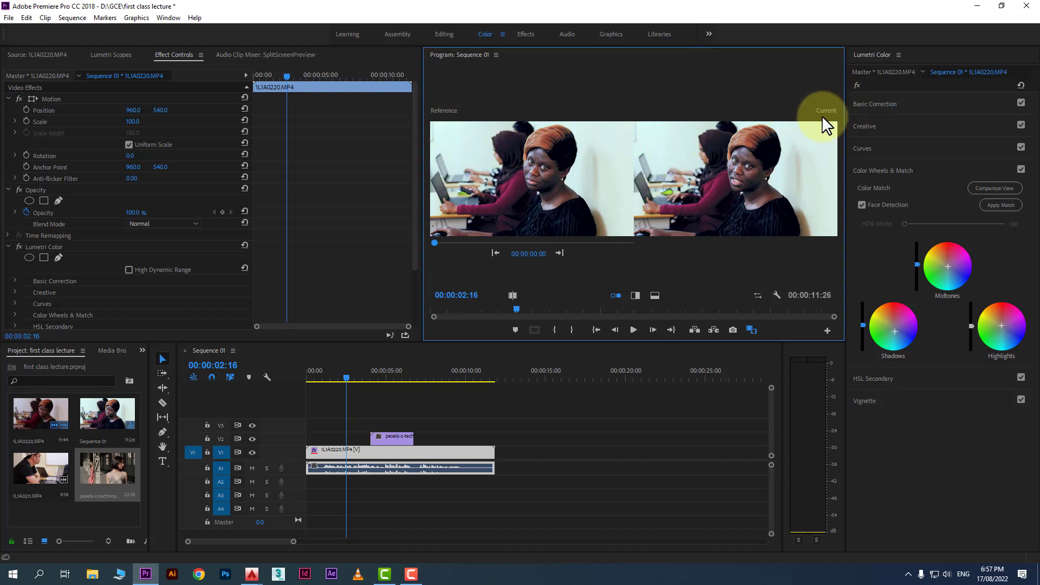
{"action": "left_click_drag", "start_coordinate": [434, 243], "coordinate": [536, 241]}
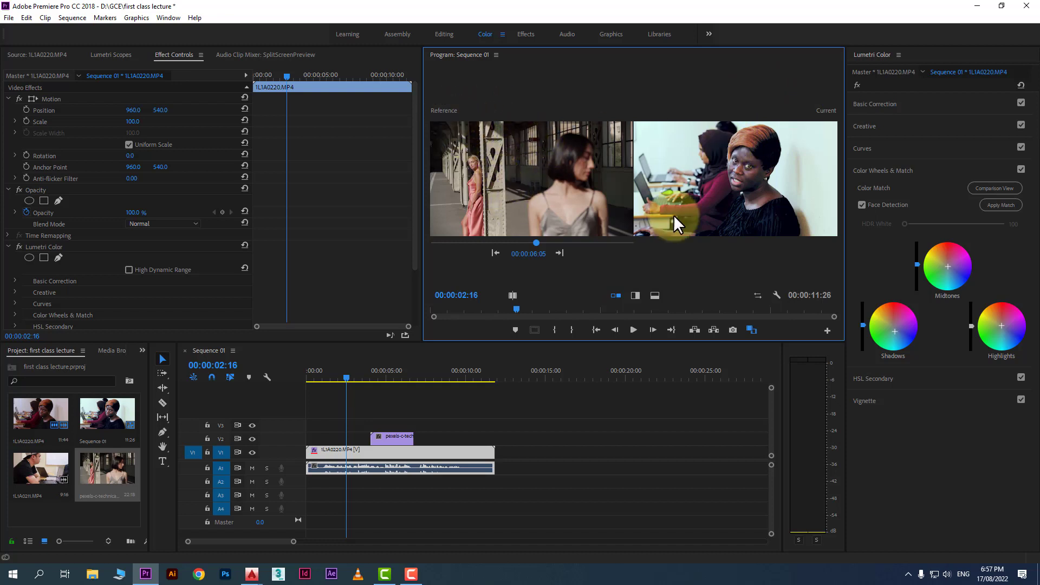
Apply Match to color match the interview clip to the reference frame
{"action": "left_click", "coordinate": [1009, 207]}
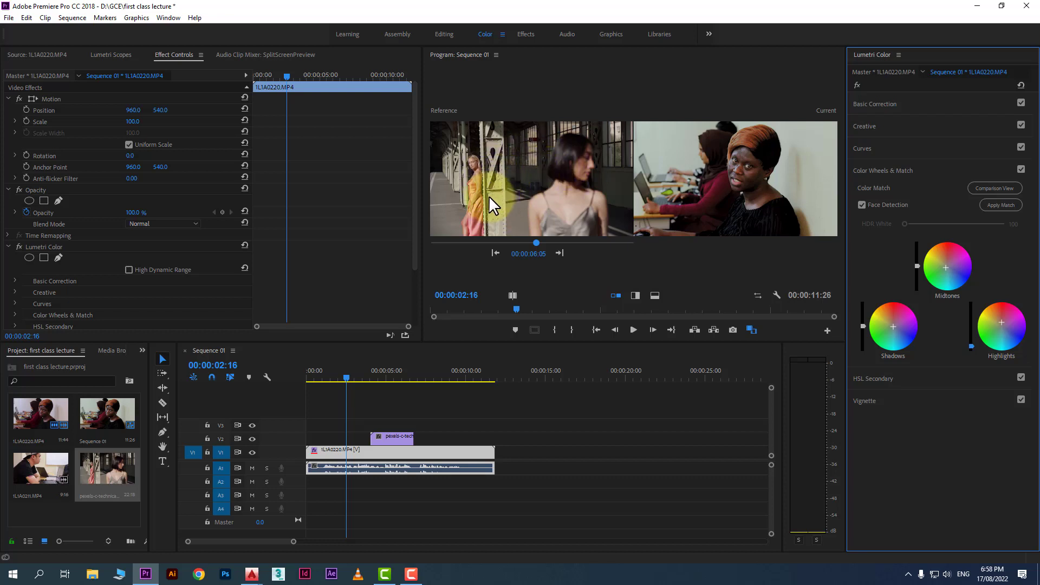
{"action": "left_click", "coordinate": [994, 204]}
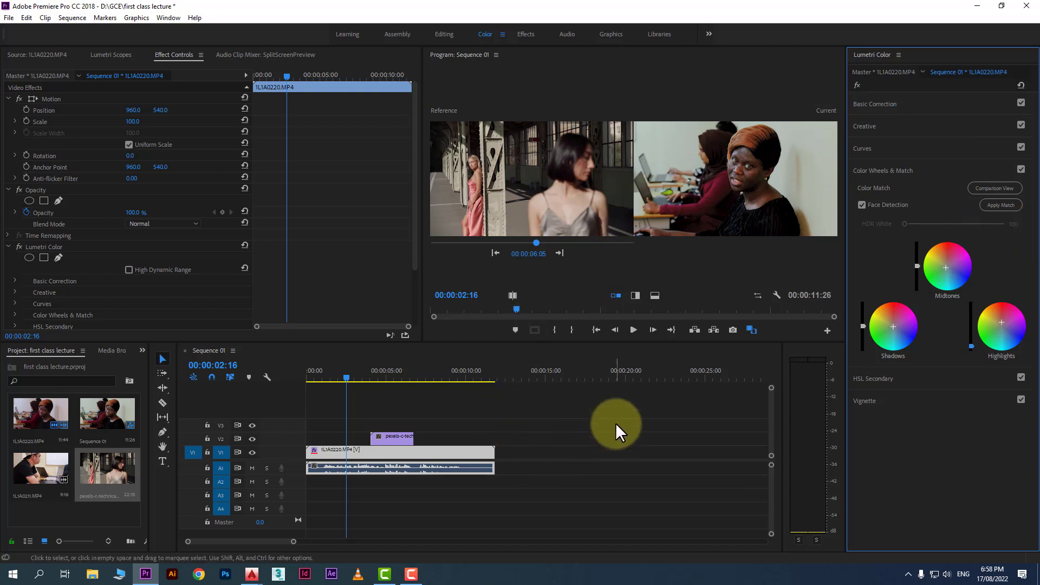
{"action": "left_click", "coordinate": [509, 412]}
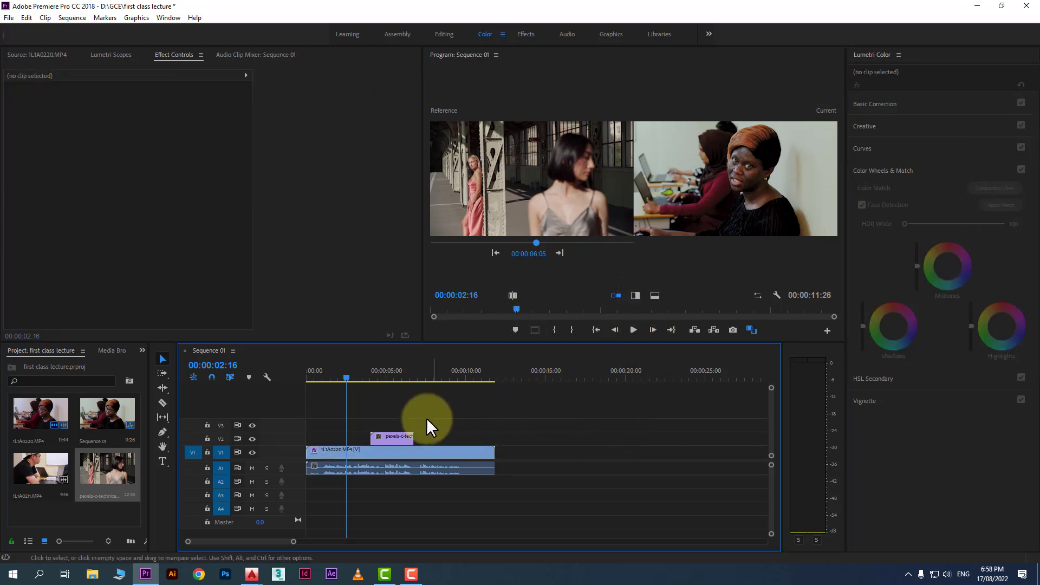
Switch the comparison layout between side-by-side, vertical split and horizontal split views
{"action": "left_click", "coordinate": [391, 436]}
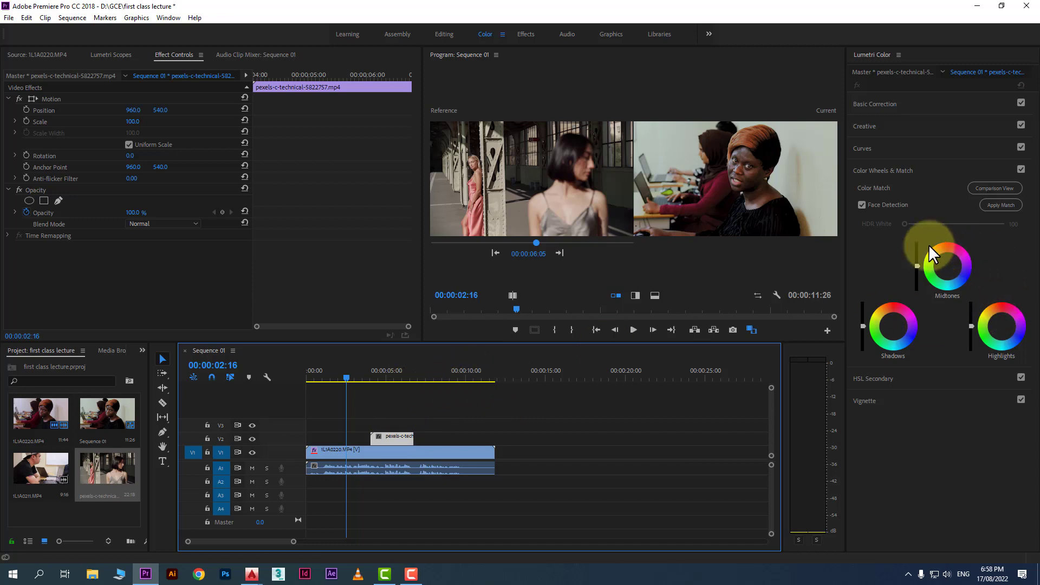
{"action": "left_click", "coordinate": [635, 295]}
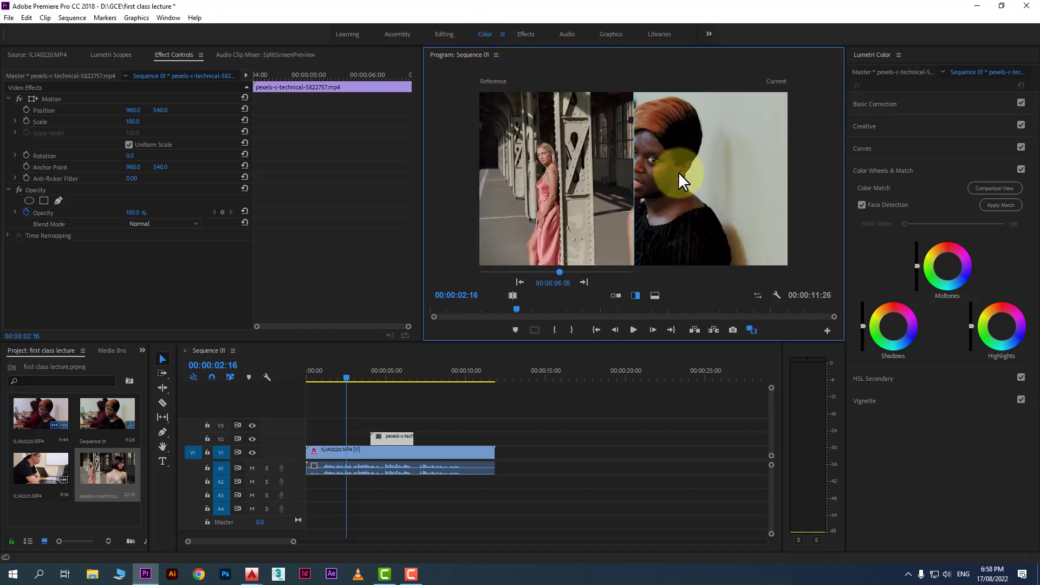
{"action": "left_click", "coordinate": [651, 294]}
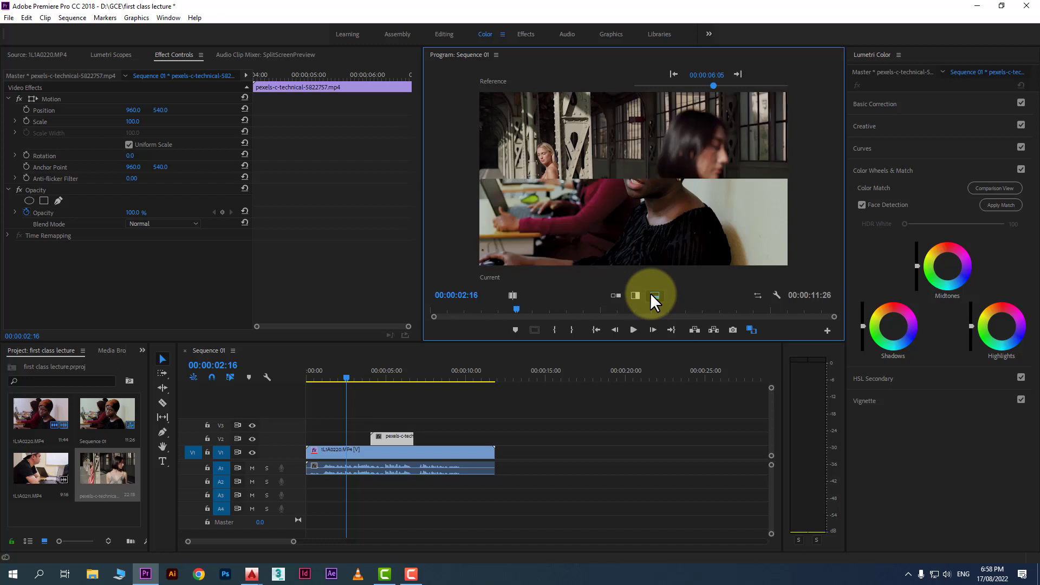
{"action": "left_click", "coordinate": [516, 295]}
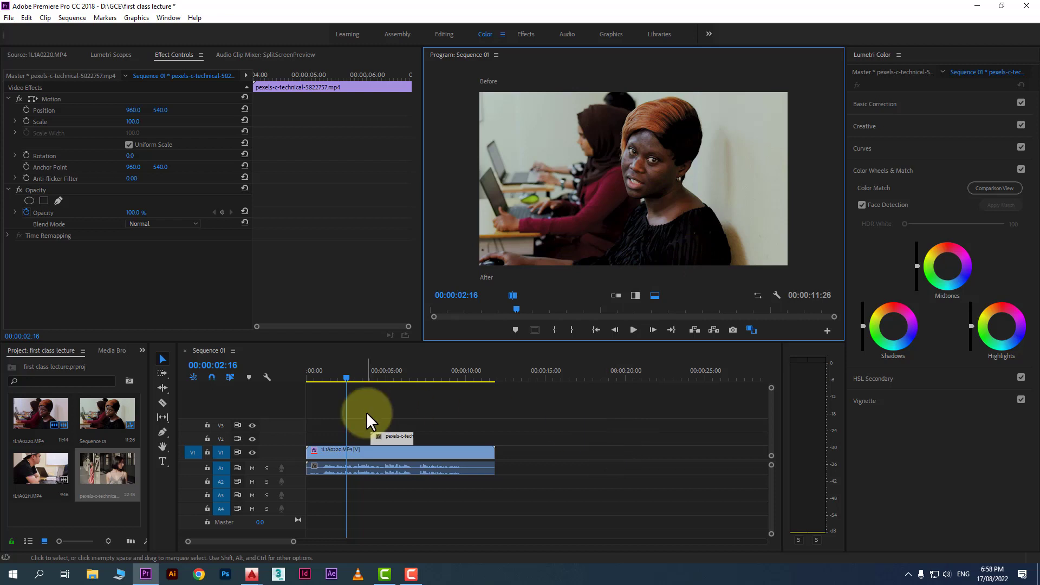
Delete the pexels reference clip from track V2
{"action": "left_click", "coordinate": [373, 374]}
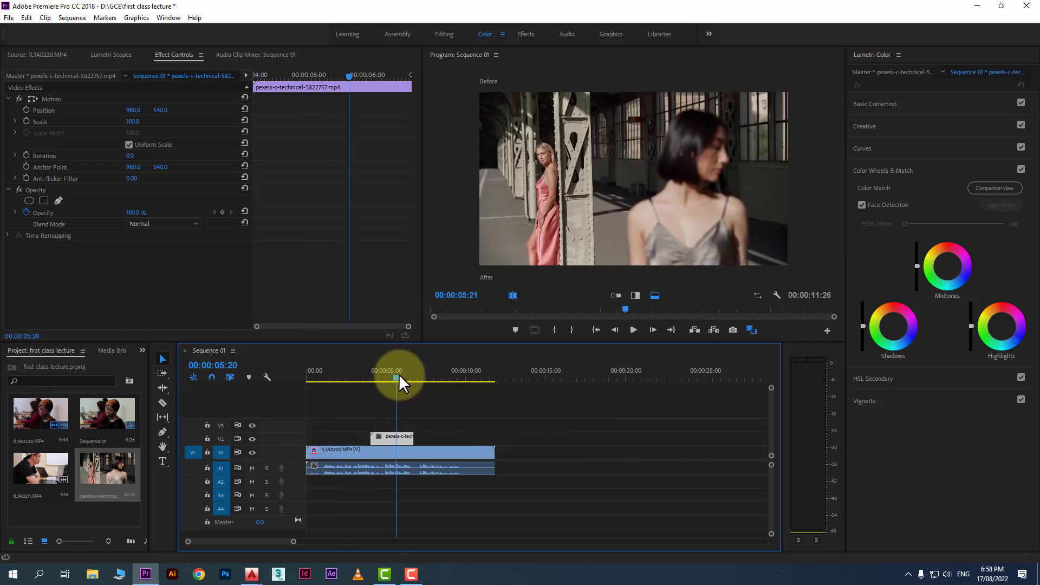
{"action": "left_click", "coordinate": [357, 376]}
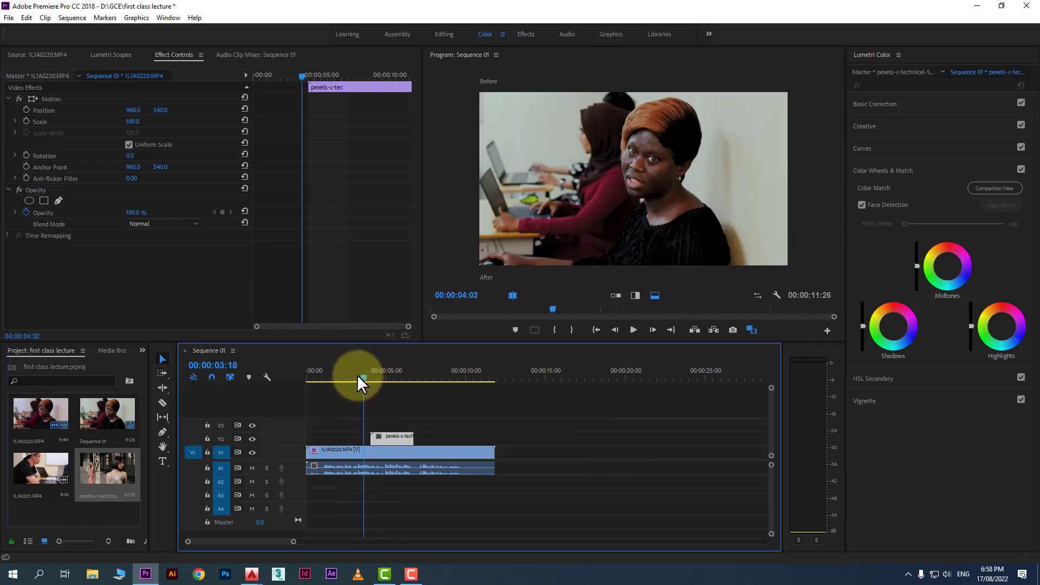
{"action": "left_click", "coordinate": [396, 438]}
{"action": "key", "text": "Delete"}
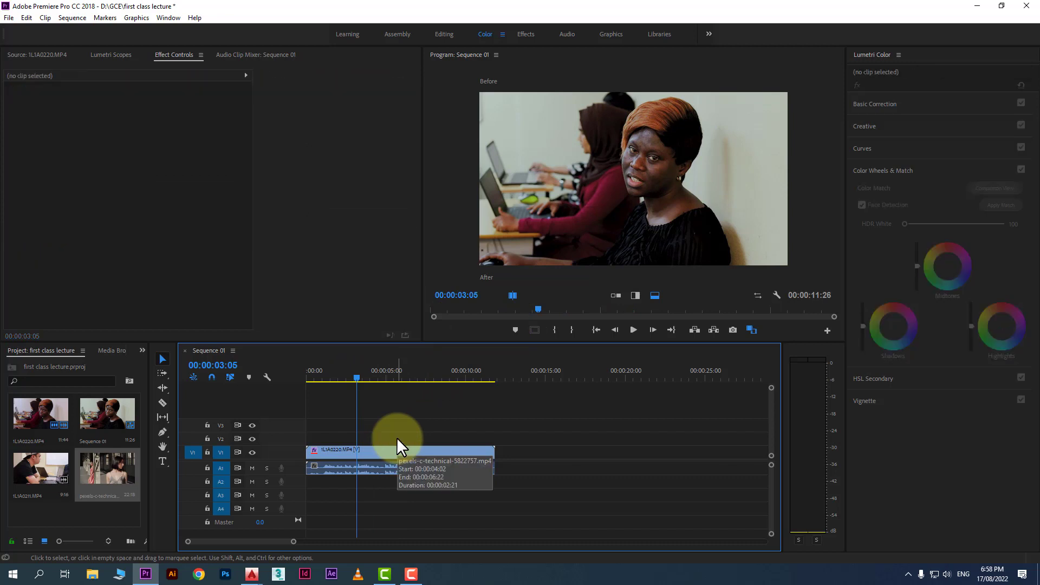
{"action": "left_click_drag", "start_coordinate": [357, 374], "coordinate": [398, 375]}
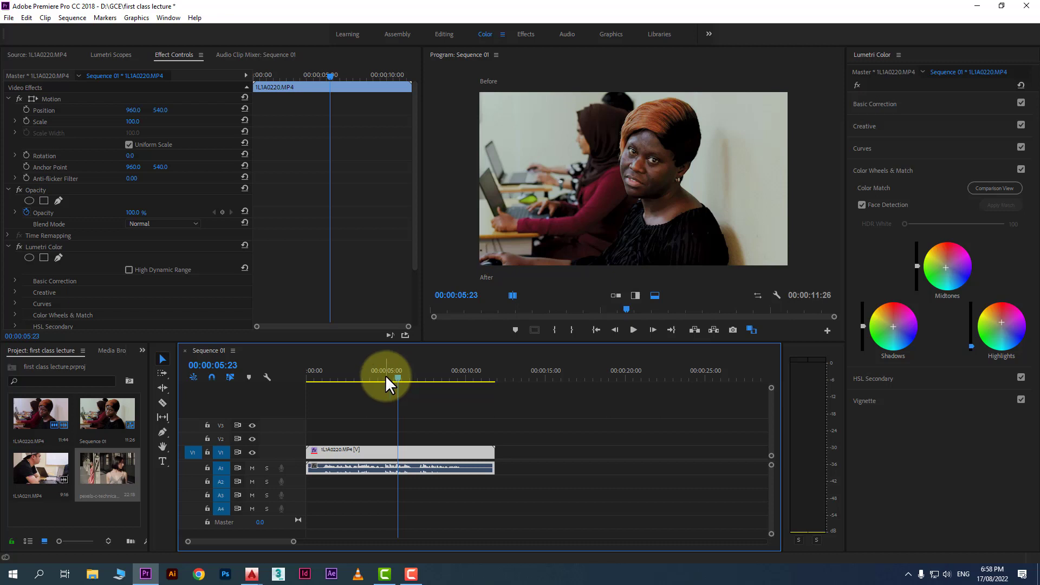
Expand the HSL Secondary section of Lumetri Color
{"action": "left_click", "coordinate": [883, 379]}
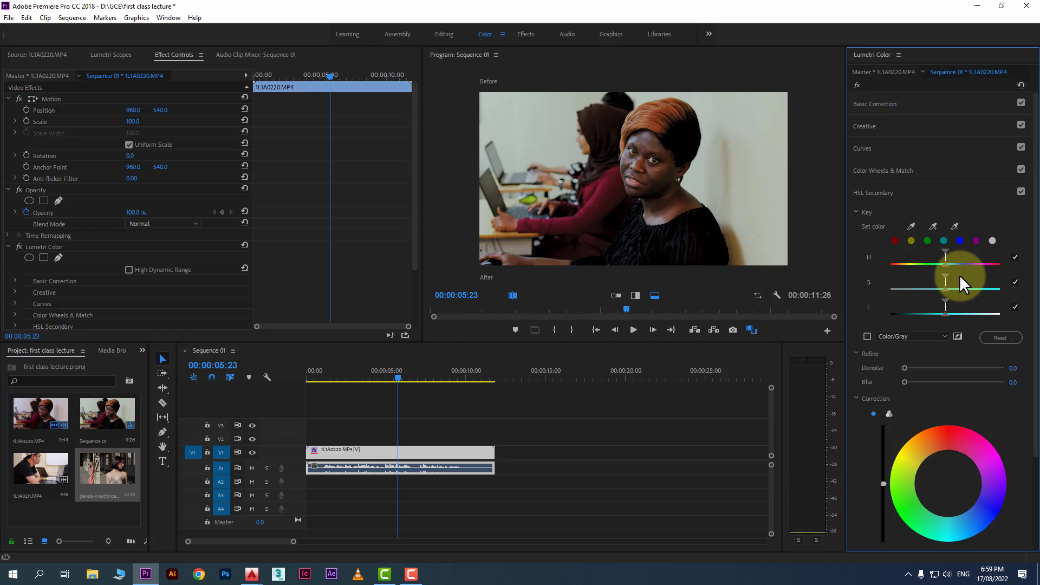
Import the pexels-mart-production-8943392 clip, place it on V1 after the interview clip and move the playhead onto it
{"action": "right_click", "coordinate": [88, 509]}
{"action": "left_click", "coordinate": [118, 487]}
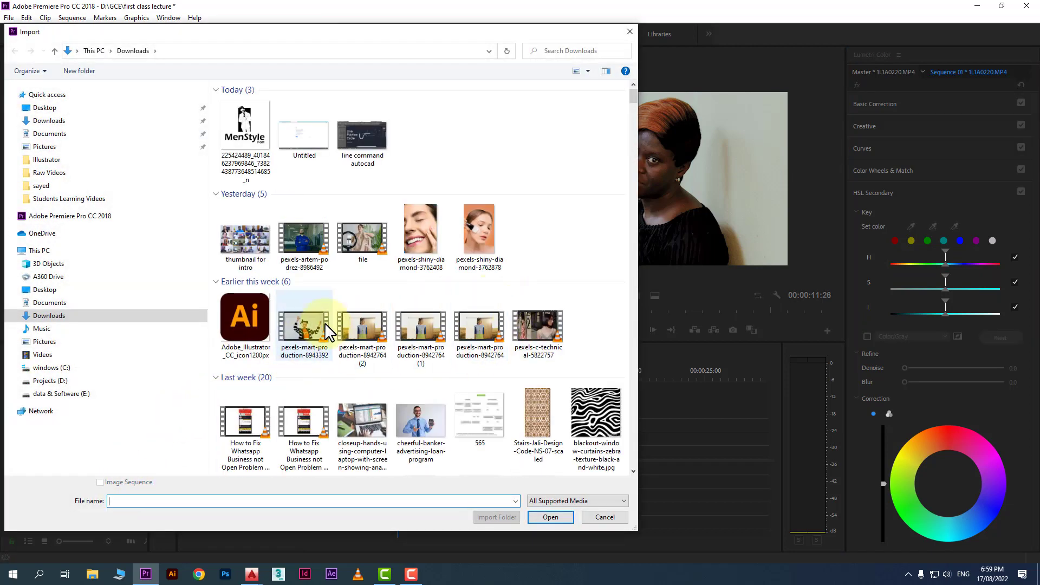
{"action": "double_click", "coordinate": [319, 324]}
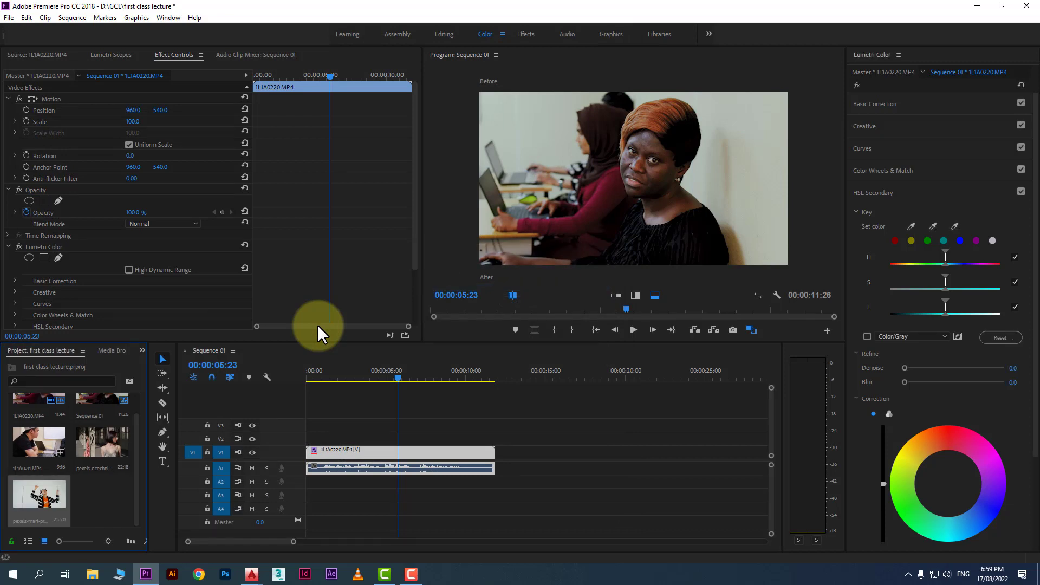
{"action": "left_click_drag", "start_coordinate": [42, 496], "coordinate": [526, 455]}
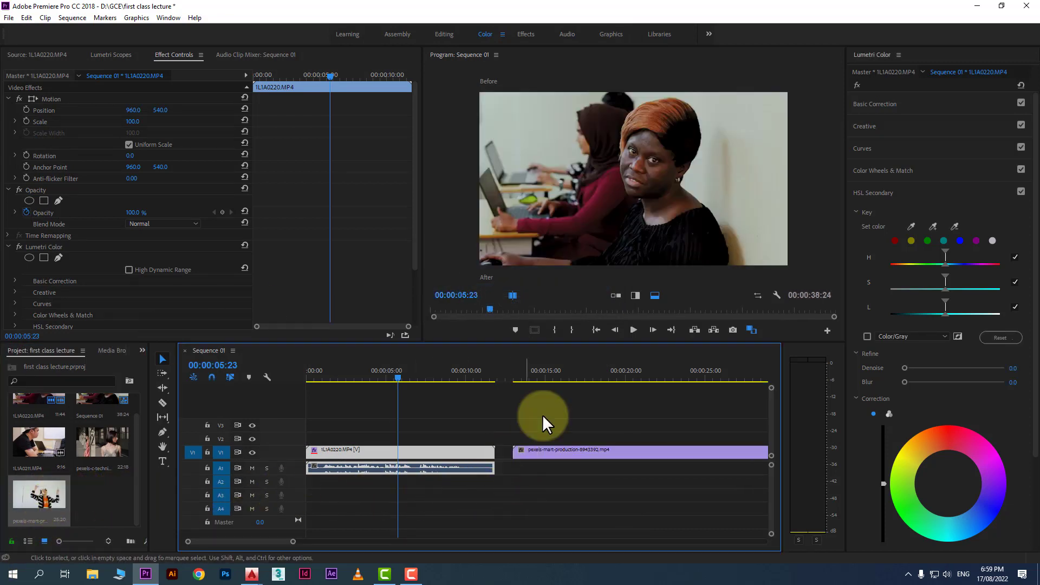
{"action": "left_click", "coordinate": [560, 369]}
{"action": "left_click_drag", "start_coordinate": [559, 370], "coordinate": [575, 374]}
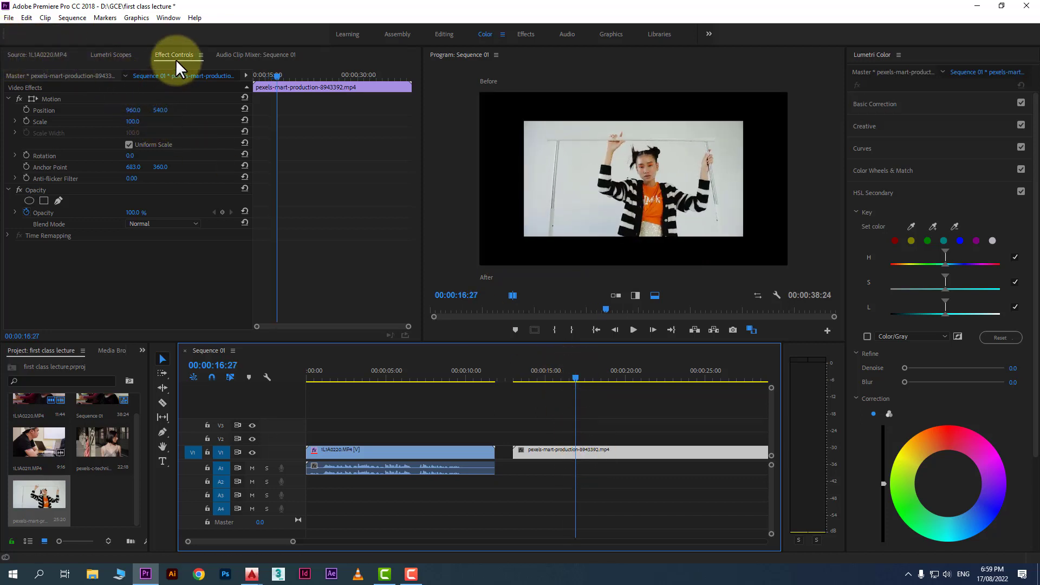
{"action": "left_click_drag", "start_coordinate": [133, 121], "coordinate": [171, 125]}
{"action": "key", "text": "Right"}
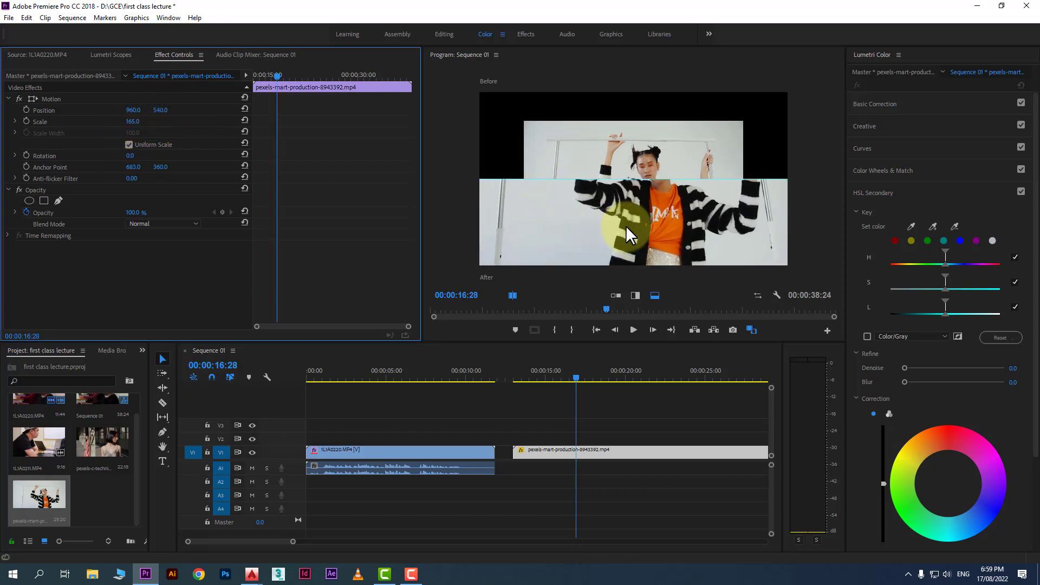
{"action": "key", "text": "ctrl+z"}
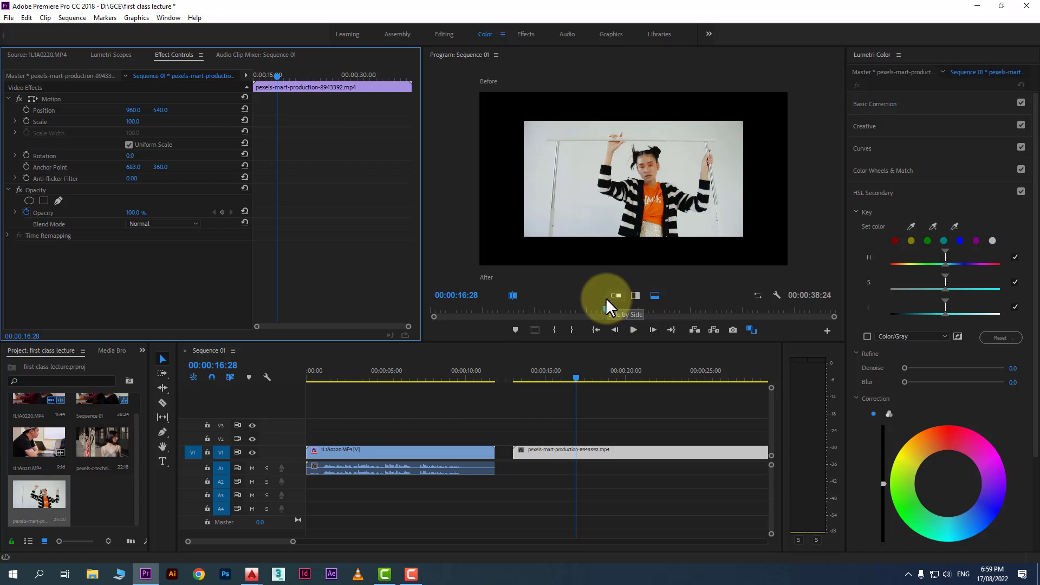
{"action": "left_click", "coordinate": [828, 330]}
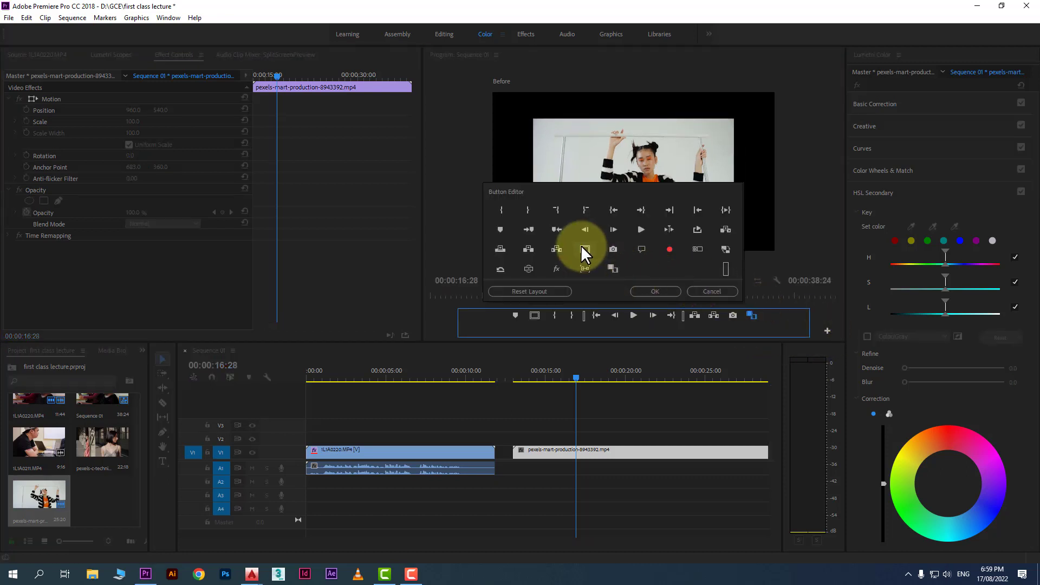
{"action": "left_click_drag", "start_coordinate": [581, 246], "coordinate": [580, 304]}
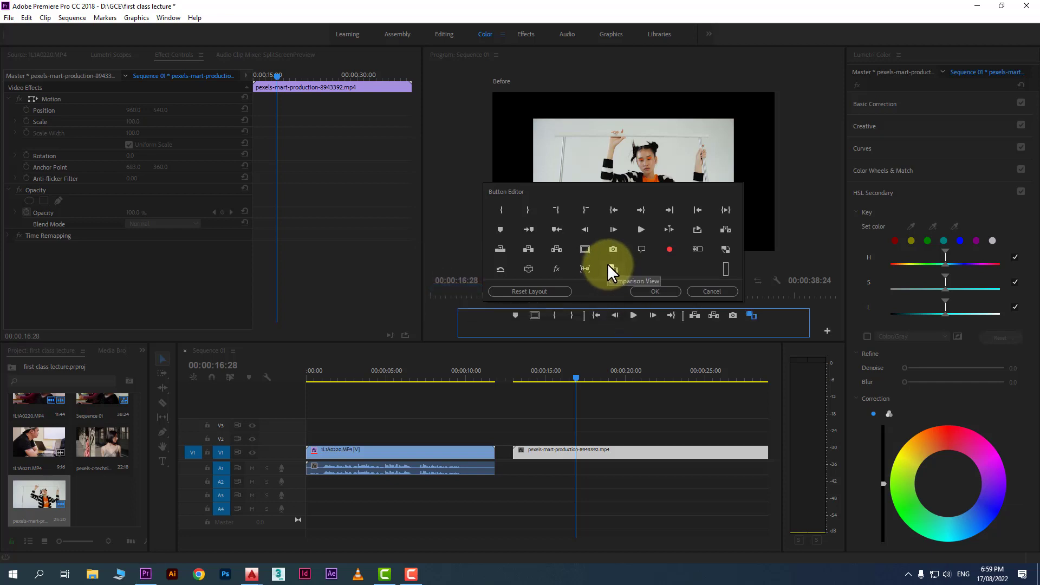
{"action": "left_click_drag", "start_coordinate": [611, 267], "coordinate": [743, 329]}
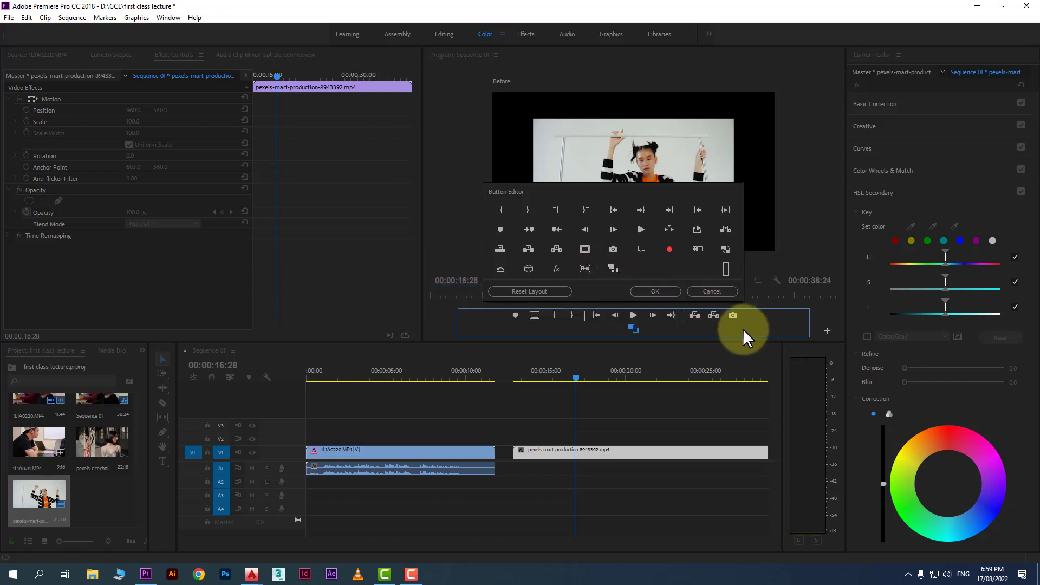
{"action": "left_click", "coordinate": [710, 291]}
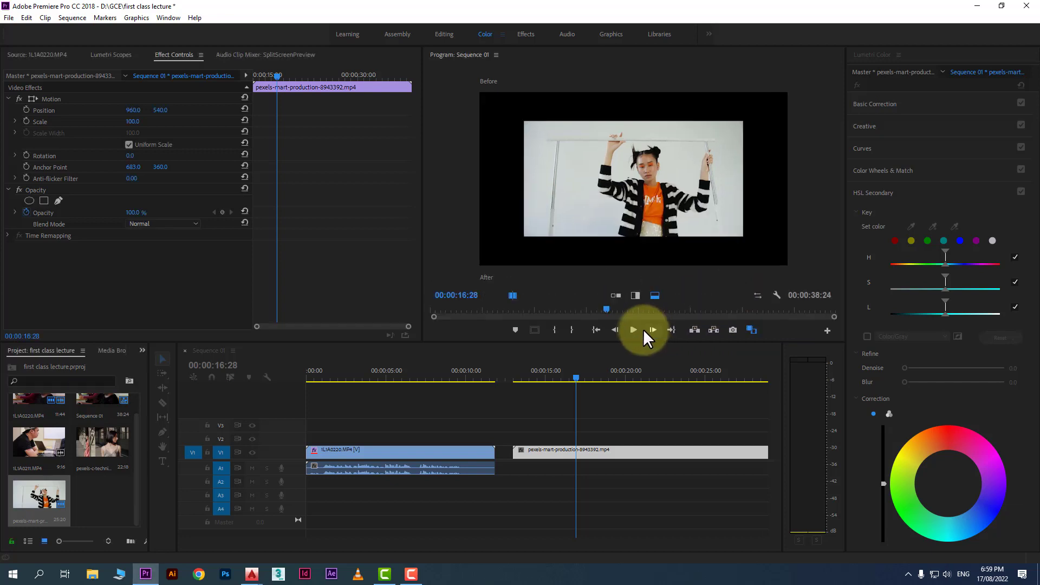
Turn off Comparison View and scale the pexels clip to 155
{"action": "left_click", "coordinate": [751, 330]}
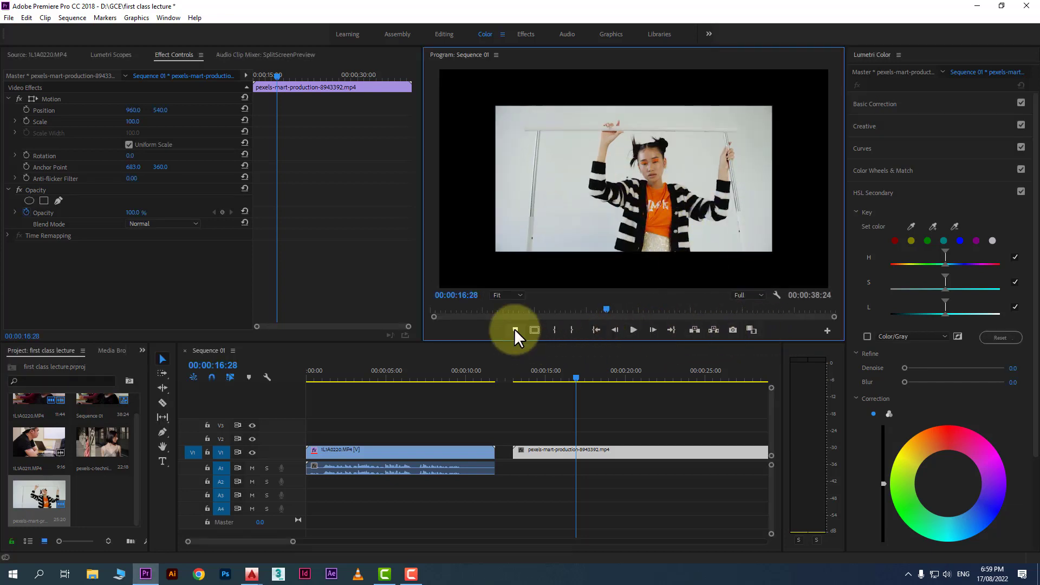
{"action": "left_click_drag", "start_coordinate": [134, 123], "coordinate": [166, 125]}
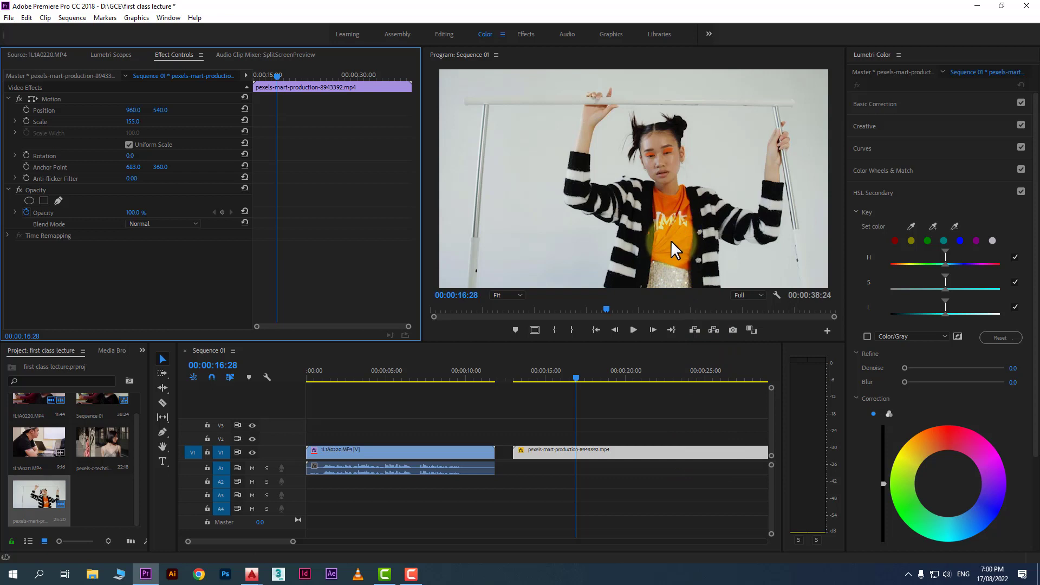
At 00:00:14:27, sample the orange shirt with the HSL Secondary set-color eyedropper to key it
{"action": "left_click", "coordinate": [545, 375]}
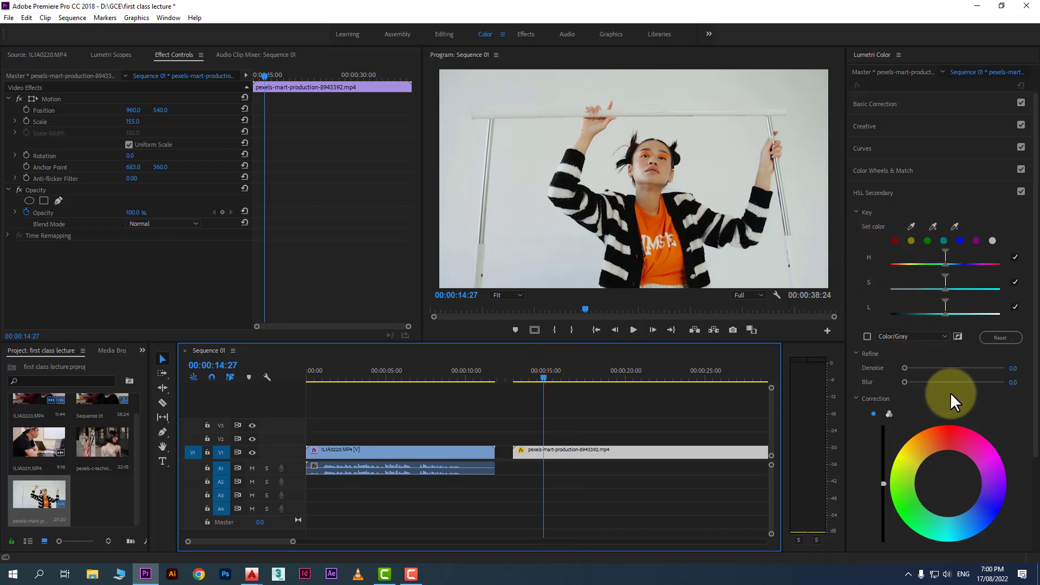
{"action": "left_click", "coordinate": [911, 226]}
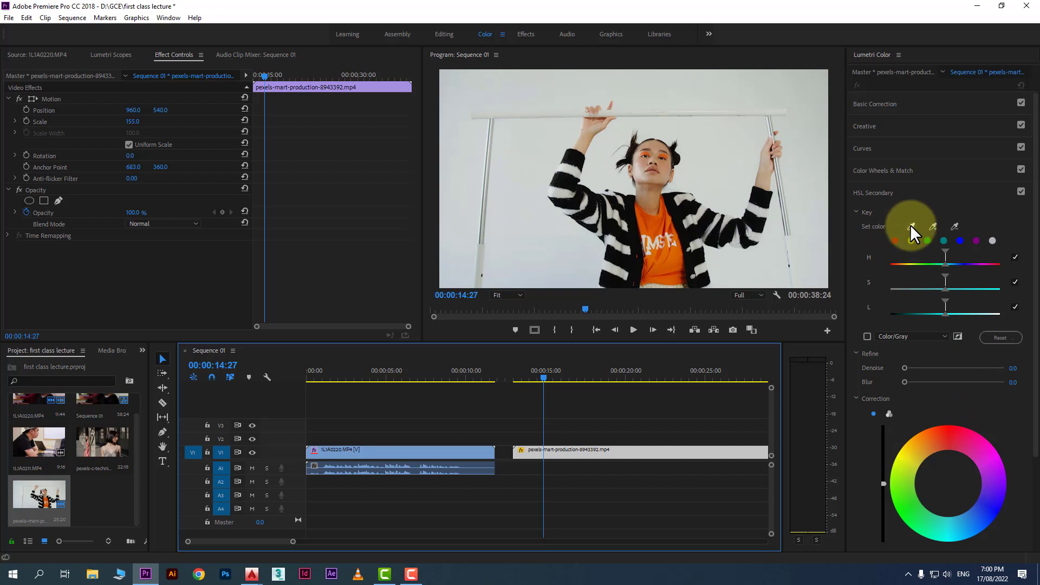
{"action": "left_click", "coordinate": [640, 281]}
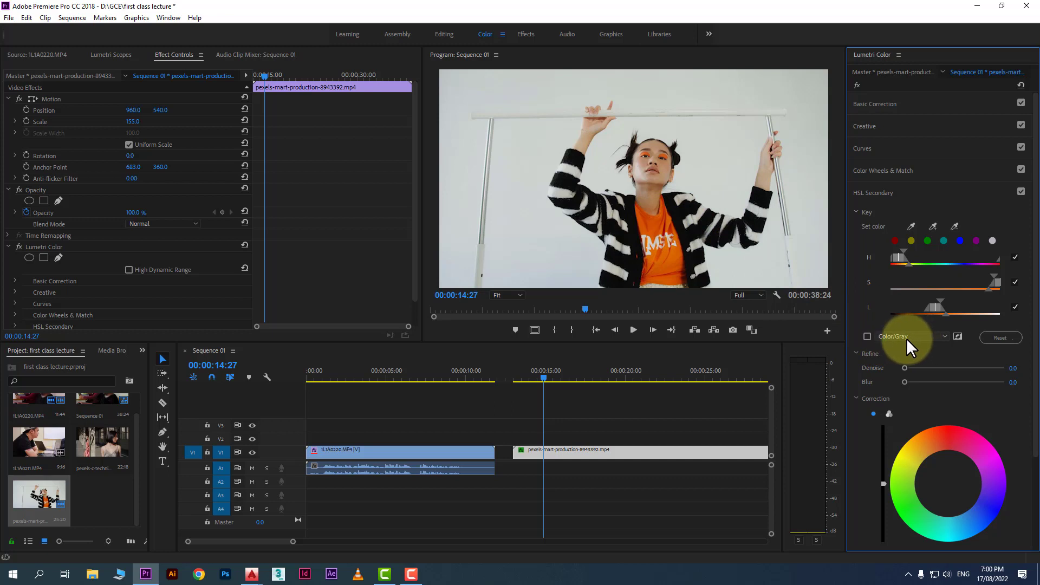
Enable the key mask preview and try the Color/Black and White/Black display modes, ending on Color/Gray
{"action": "left_click", "coordinate": [867, 337]}
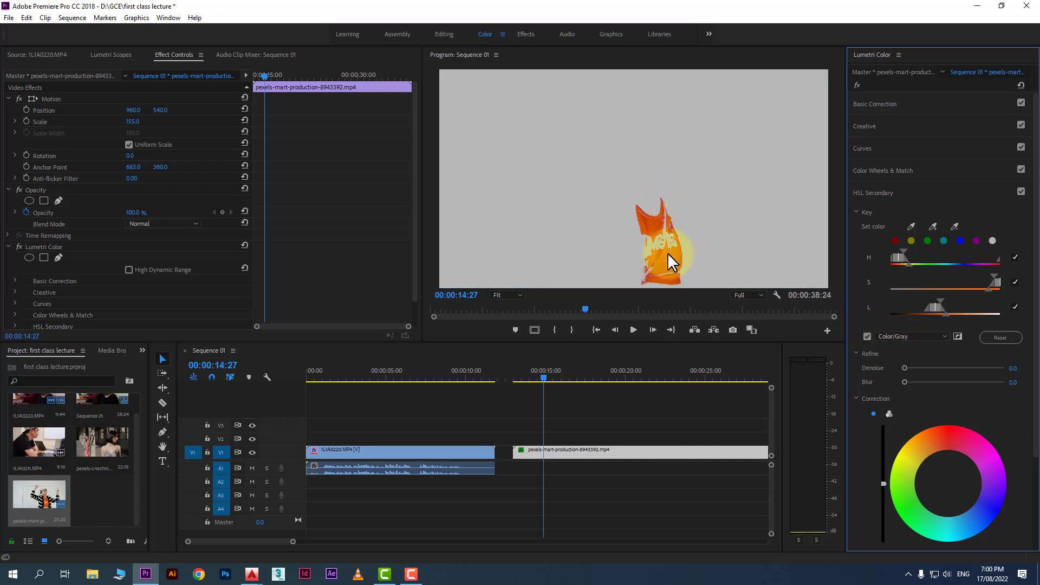
{"action": "left_click", "coordinate": [893, 335]}
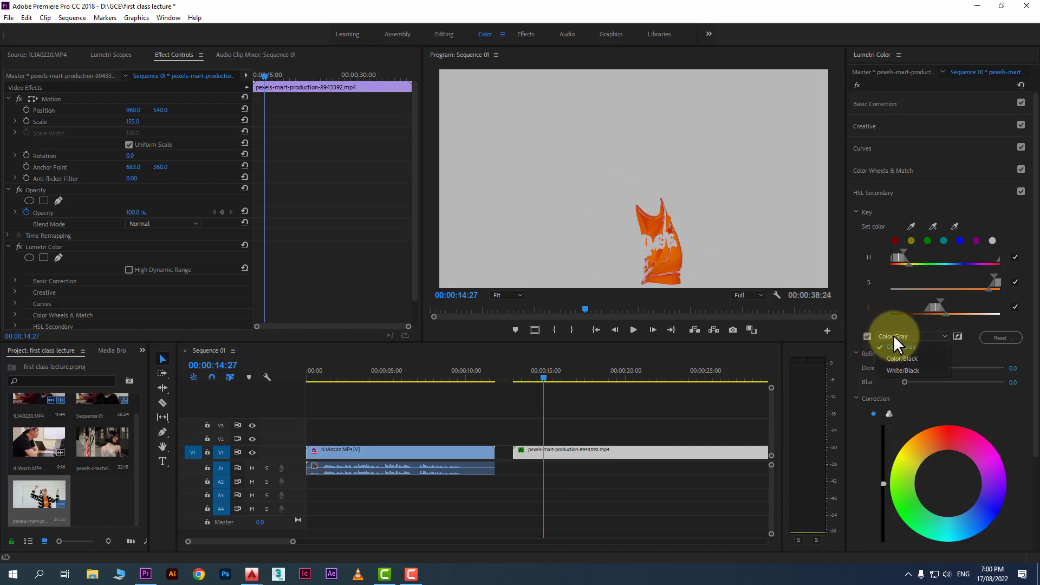
{"action": "left_click", "coordinate": [915, 355]}
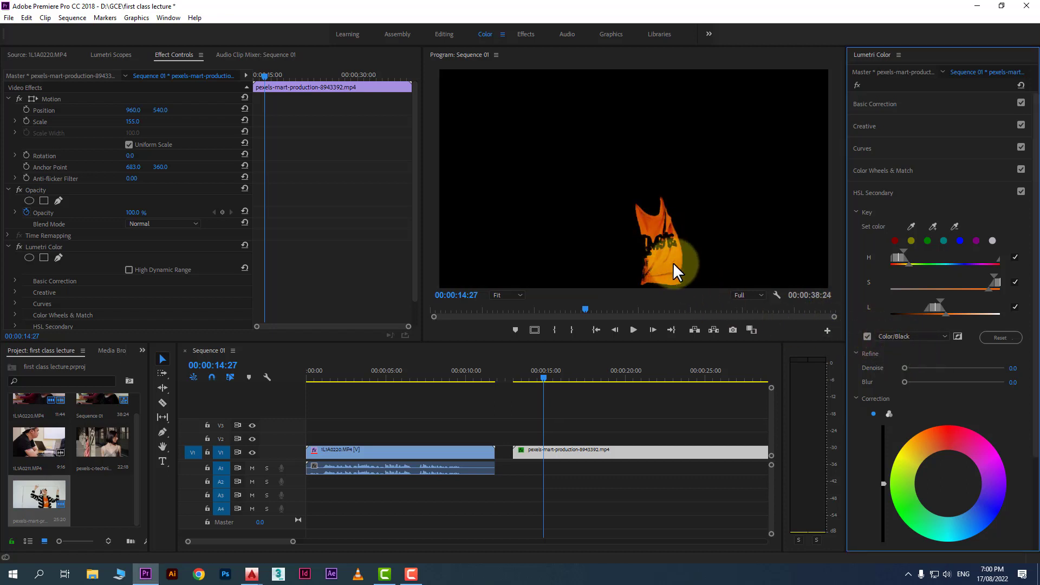
{"action": "left_click", "coordinate": [899, 334]}
{"action": "left_click", "coordinate": [904, 368]}
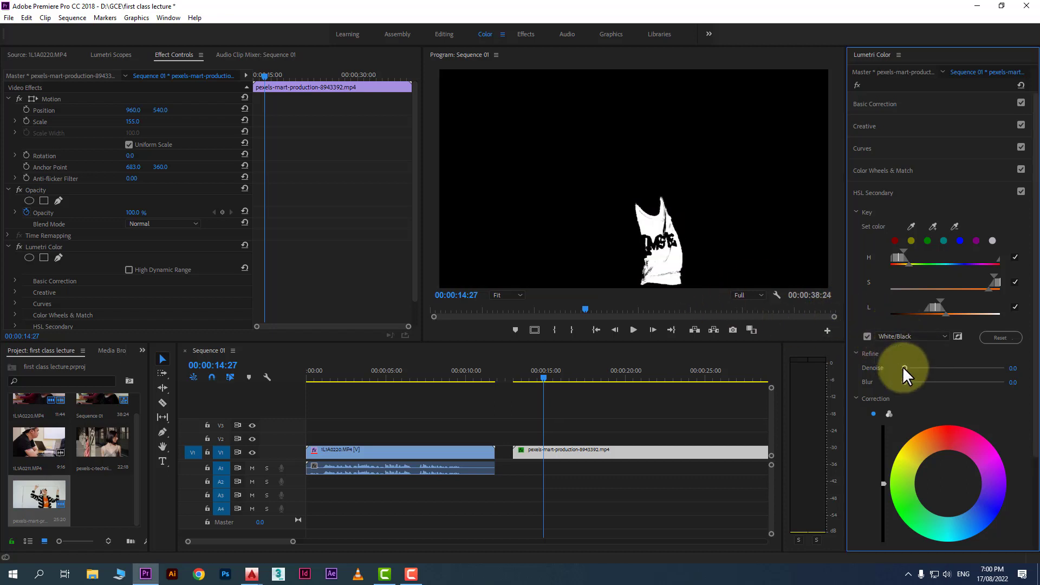
{"action": "left_click", "coordinate": [921, 336]}
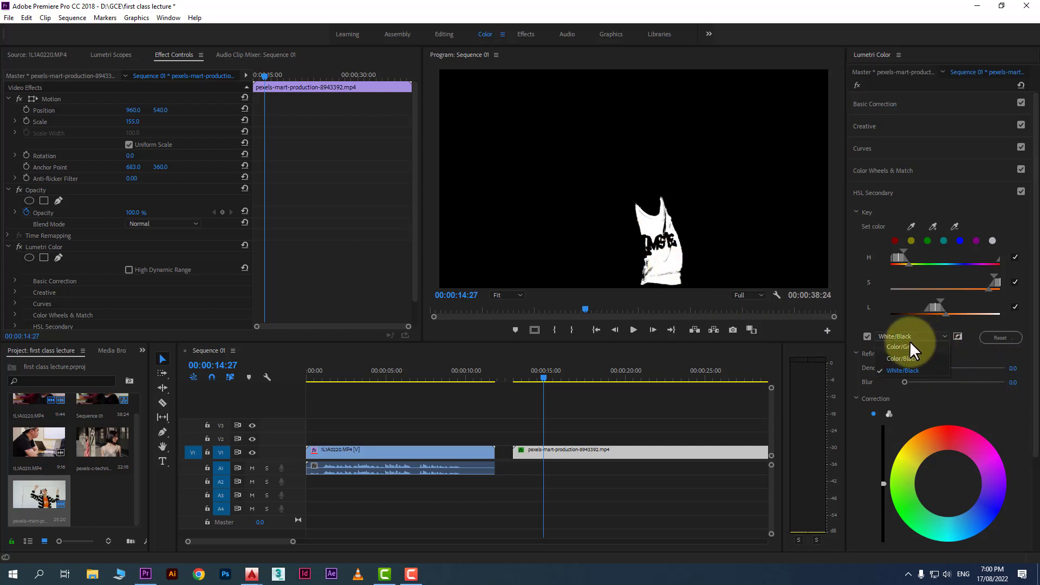
{"action": "left_click", "coordinate": [909, 343]}
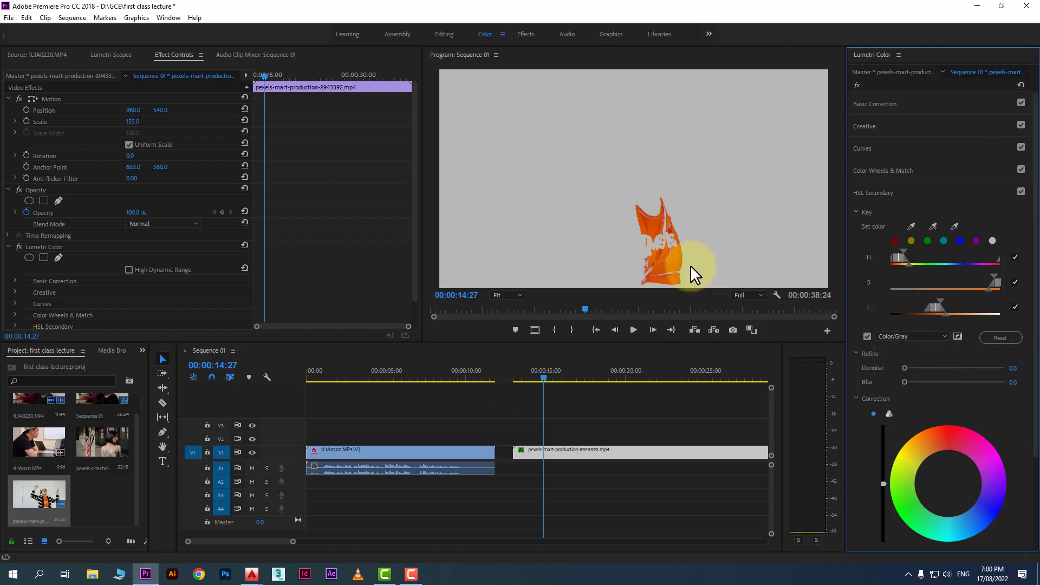
Add the upper and lower parts of the orange shirt to the key with the add-color eyedropper
{"action": "left_click", "coordinate": [934, 225]}
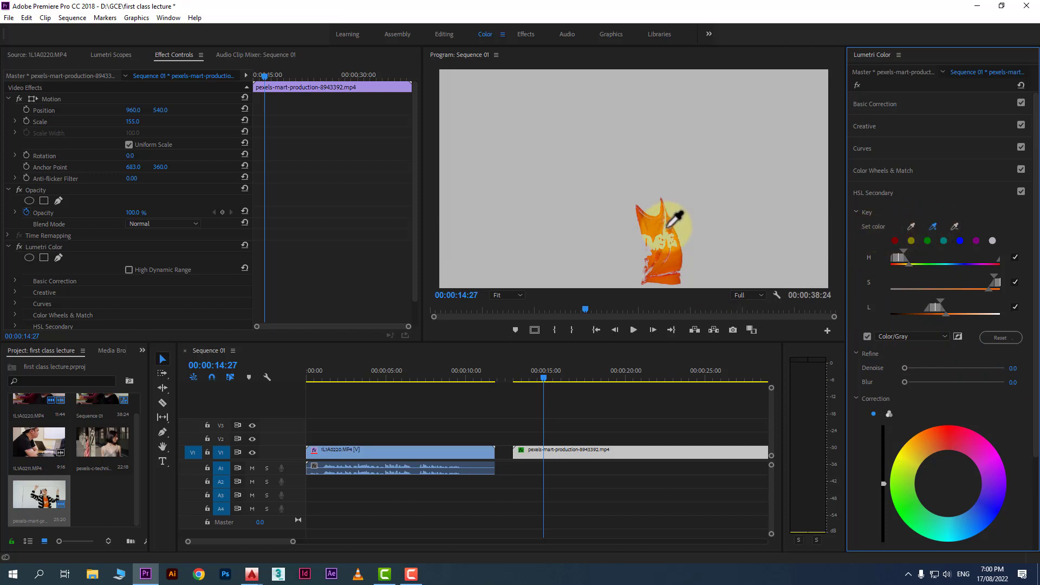
{"action": "left_click", "coordinate": [666, 222]}
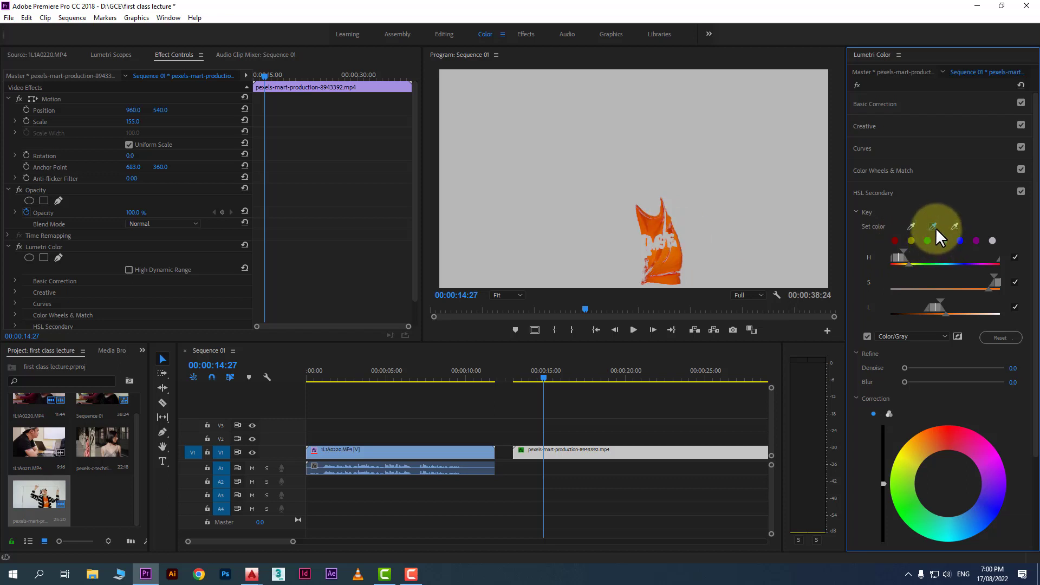
{"action": "left_click", "coordinate": [660, 269]}
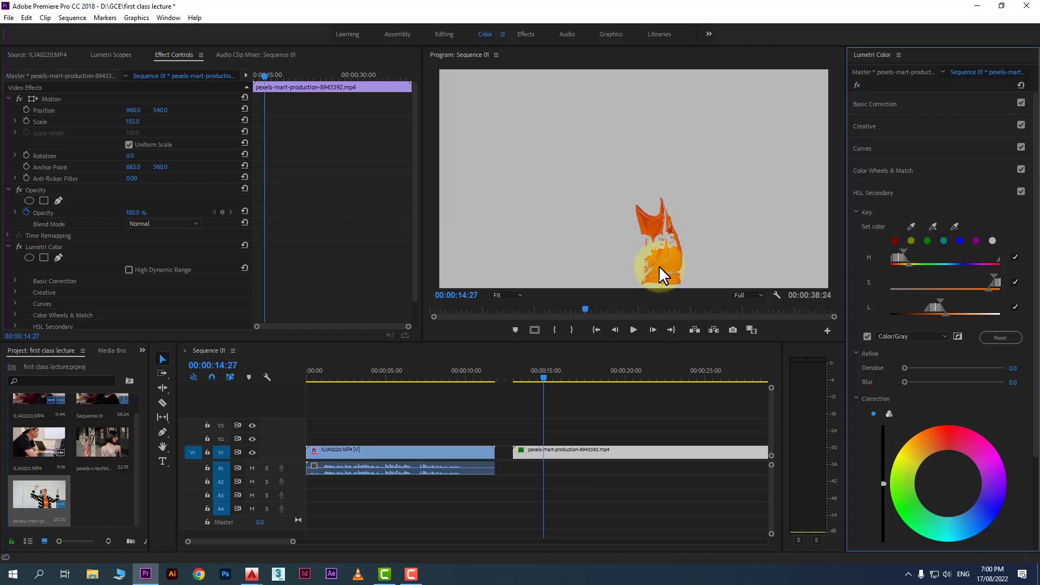
Switch the mask display to Color/Black and add another shirt area with the add-color eyedropper
{"action": "left_click", "coordinate": [920, 338]}
{"action": "left_click", "coordinate": [902, 359]}
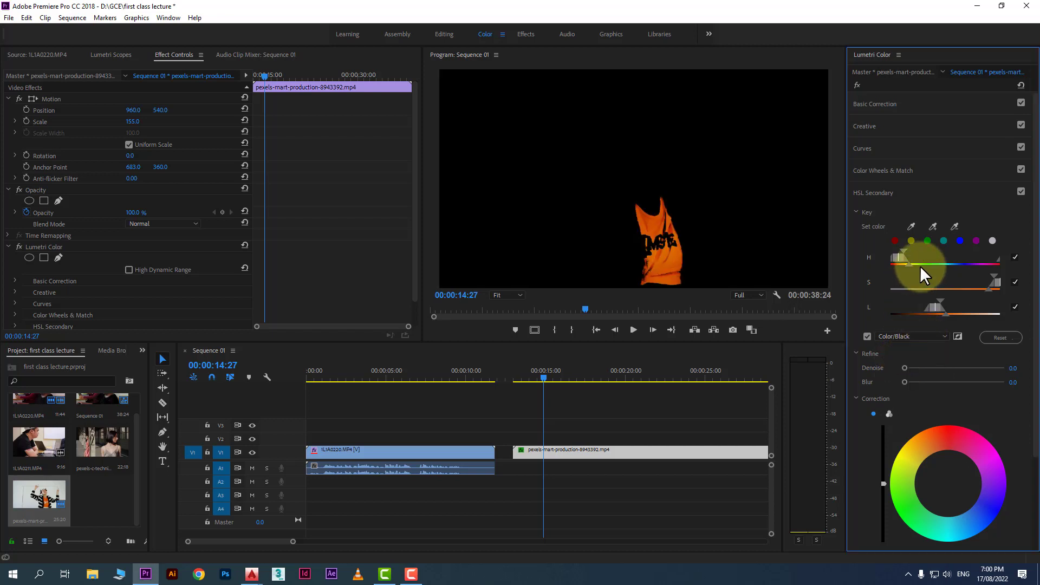
{"action": "left_click", "coordinate": [933, 225]}
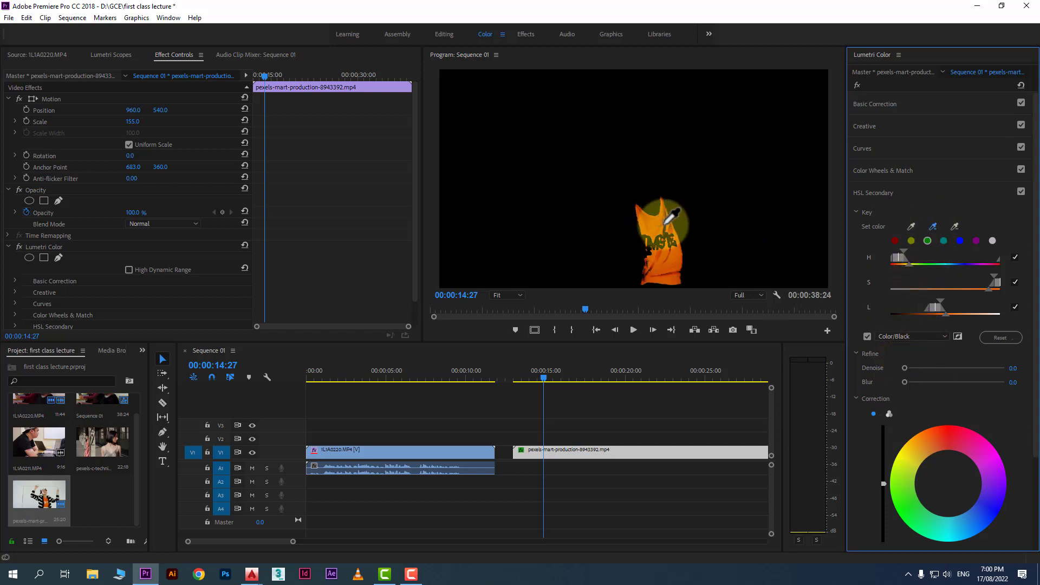
{"action": "left_click", "coordinate": [668, 236]}
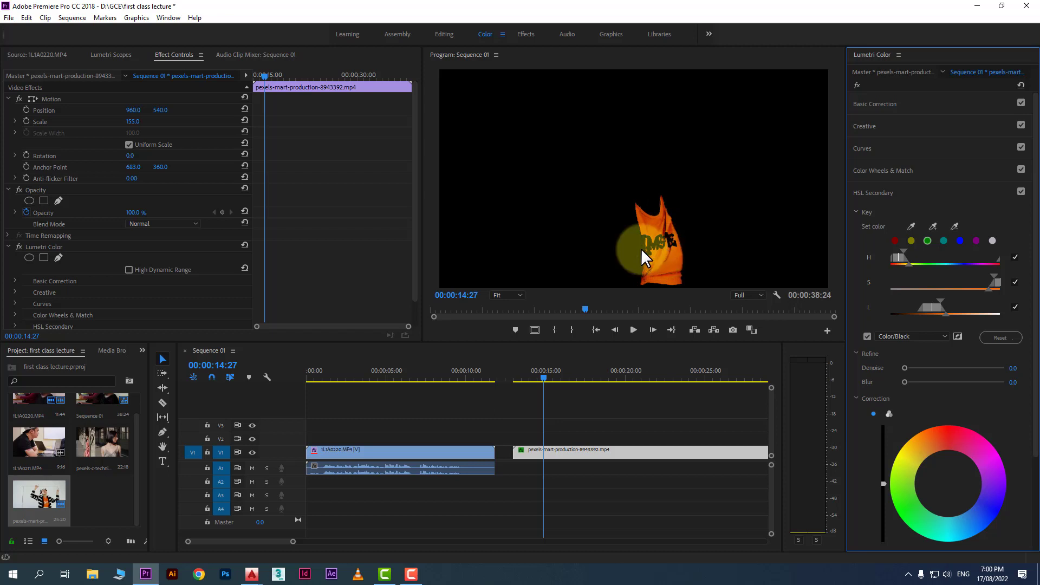
Zoom the program monitor to 50%, toggle the mask preview off and on, and switch its display to Color/Gray
{"action": "left_click", "coordinate": [506, 295]}
{"action": "left_click", "coordinate": [506, 367]}
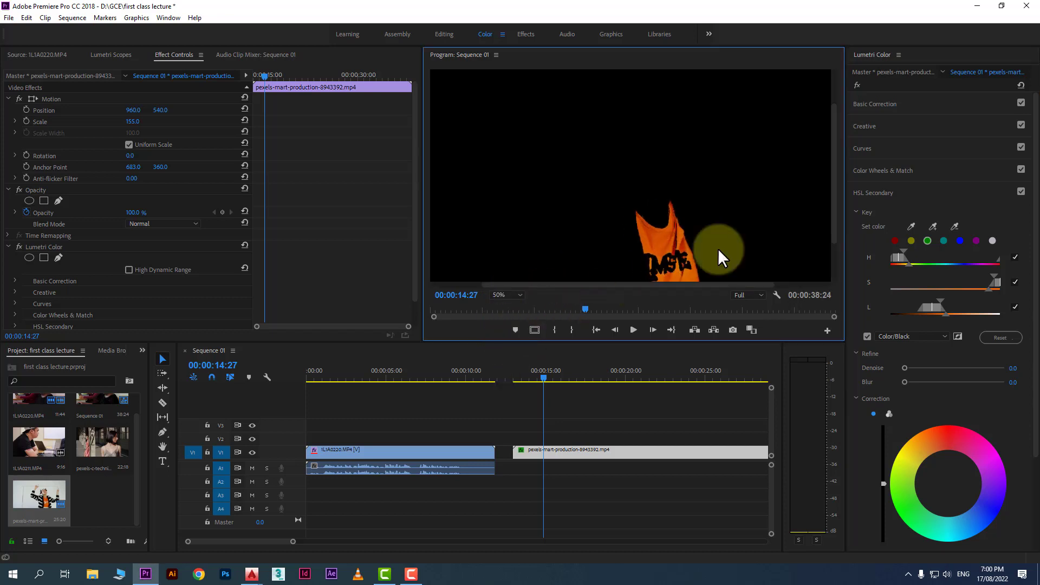
{"action": "left_click_drag", "start_coordinate": [833, 202], "coordinate": [829, 232]}
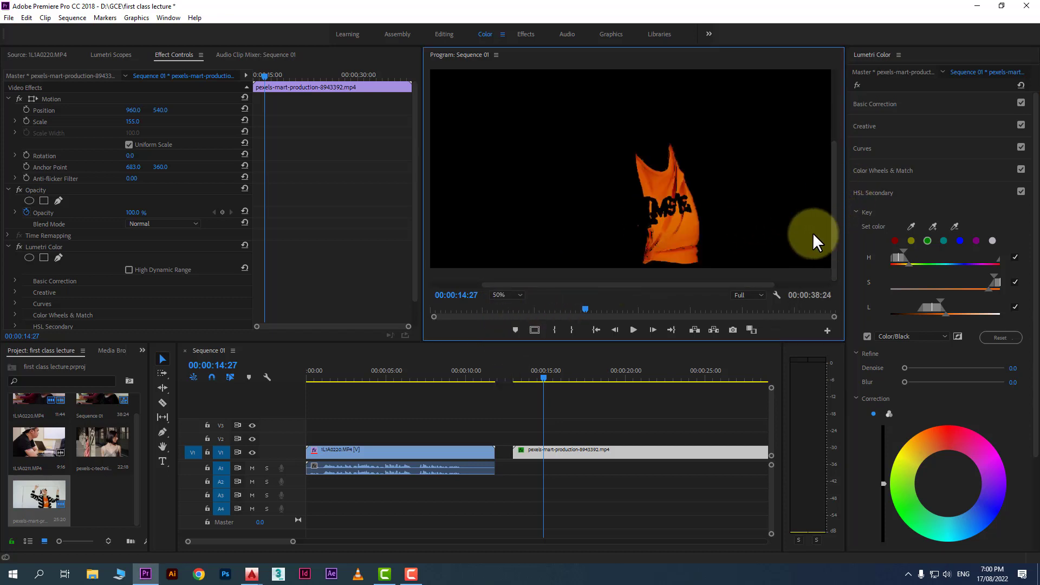
{"action": "left_click", "coordinate": [867, 336]}
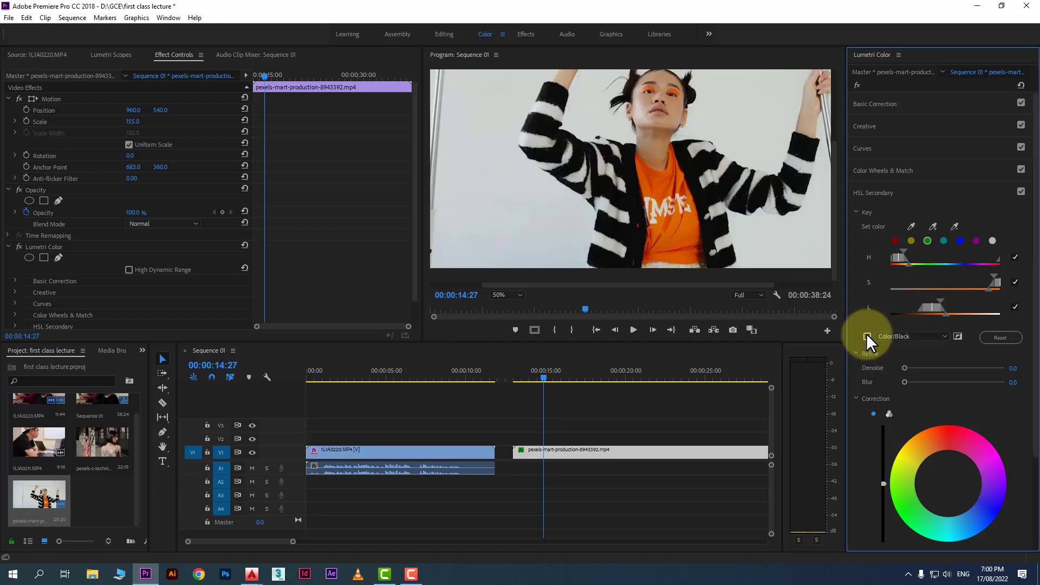
{"action": "left_click", "coordinate": [867, 336]}
{"action": "left_click", "coordinate": [891, 336]}
{"action": "left_click", "coordinate": [892, 346]}
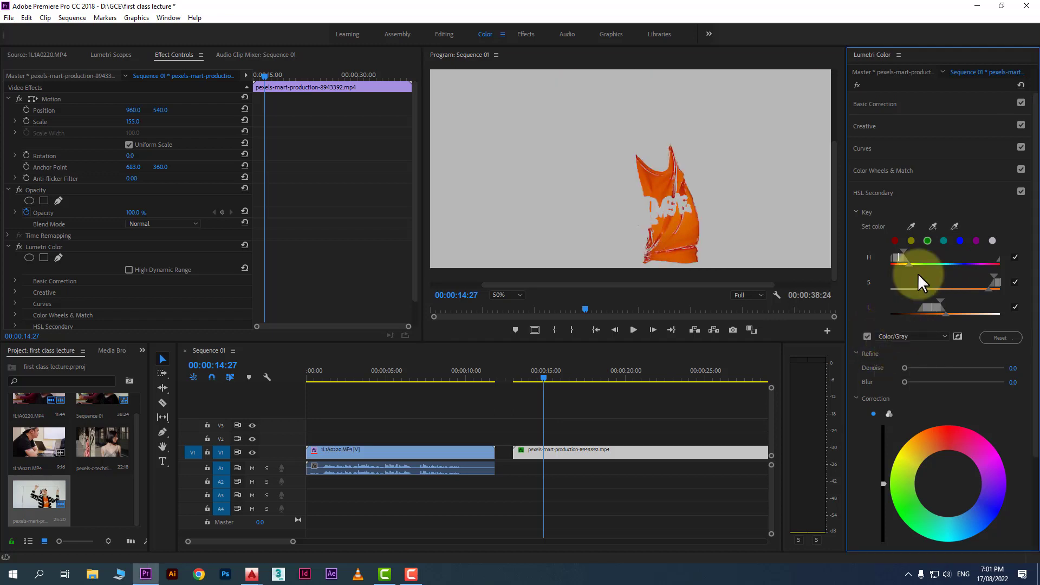
Add two more shirt areas, near the top and the bottom, to the key with the add-color eyedropper
{"action": "left_click", "coordinate": [934, 226]}
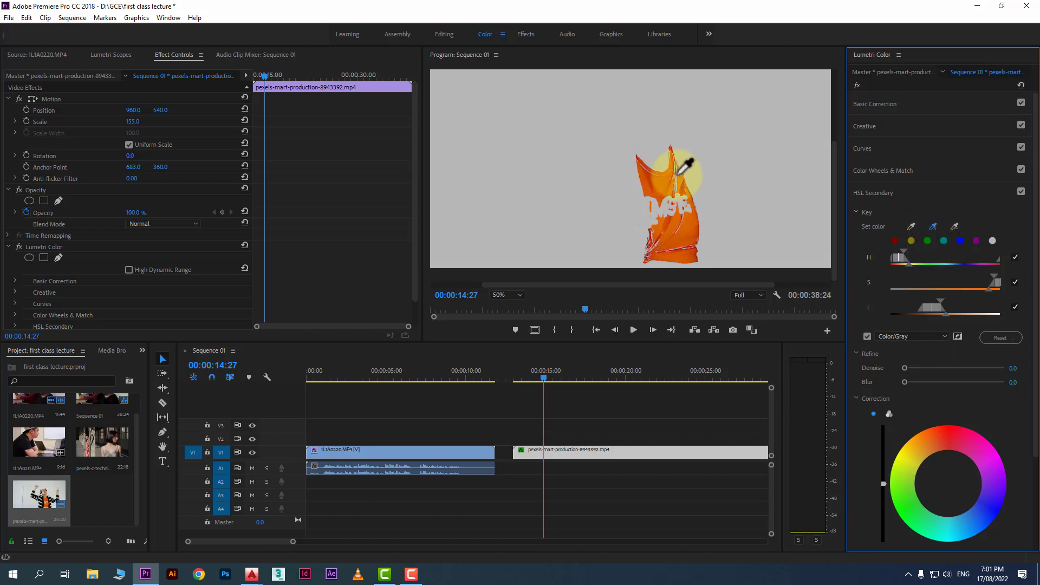
{"action": "left_click", "coordinate": [677, 169]}
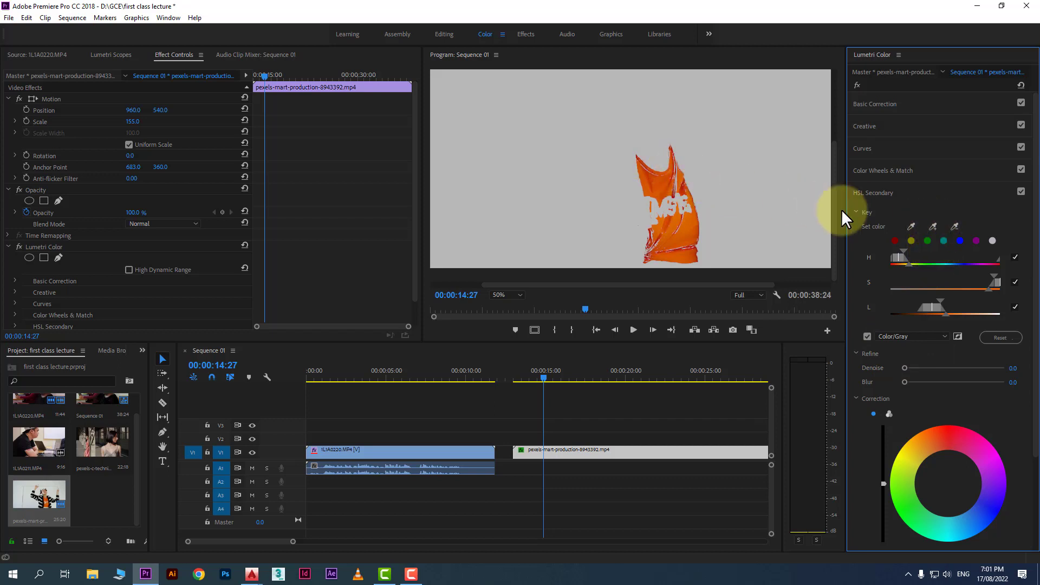
{"action": "left_click", "coordinate": [934, 224]}
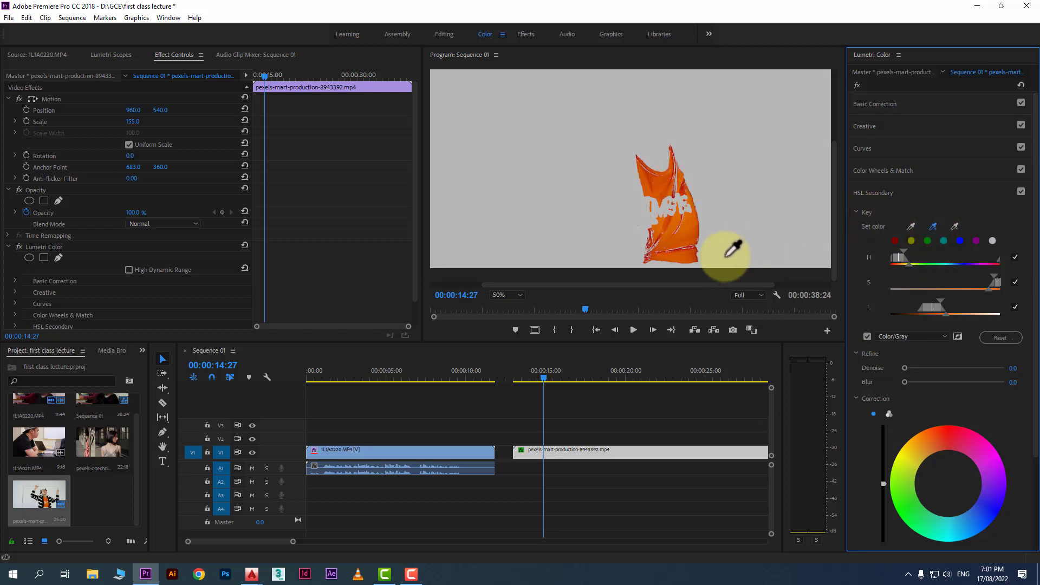
{"action": "left_click", "coordinate": [650, 248]}
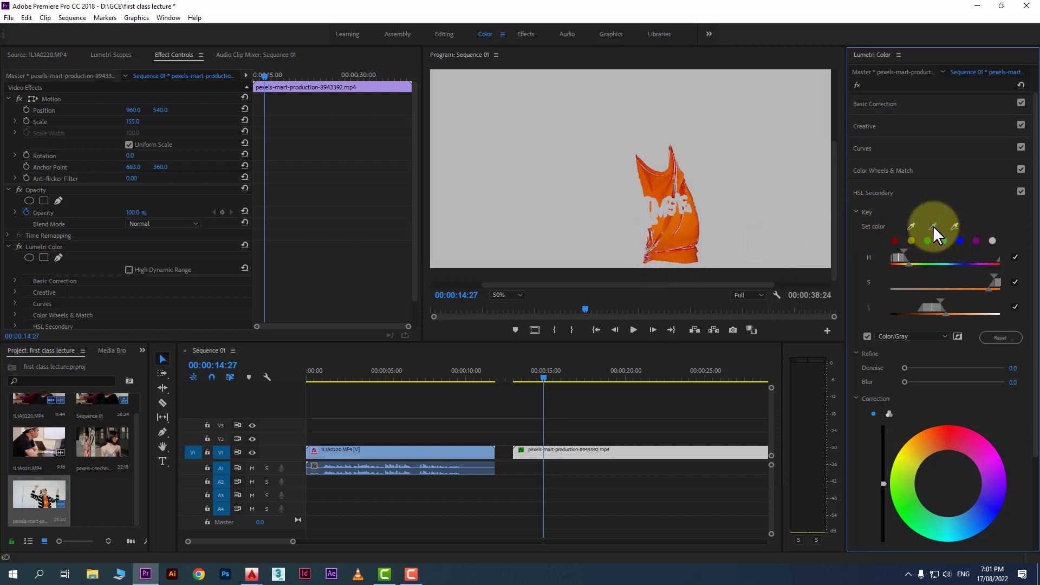
Try adding two more areas to the key with the add-color eyedropper, then undo both additions
{"action": "left_click", "coordinate": [933, 225]}
{"action": "left_click", "coordinate": [656, 187]}
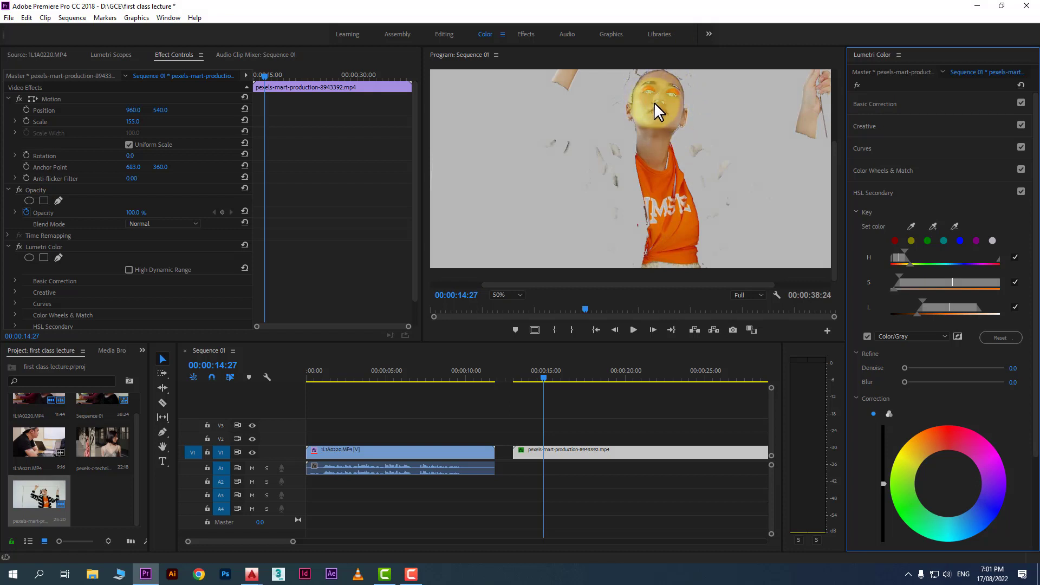
{"action": "left_click", "coordinate": [659, 140]}
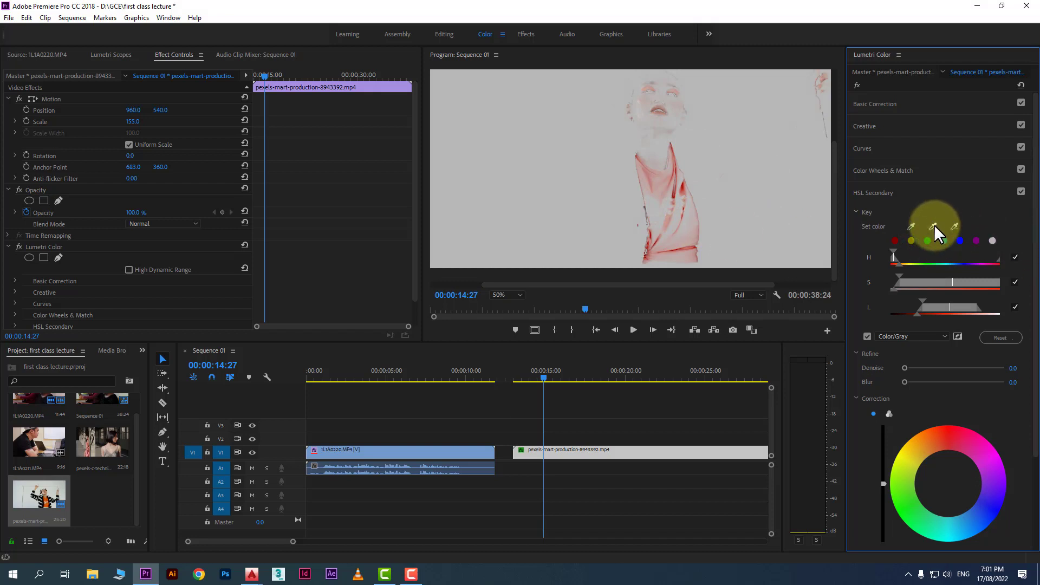
{"action": "key", "text": "ctrl+z"}
{"action": "key", "text": "ctrl+z"}
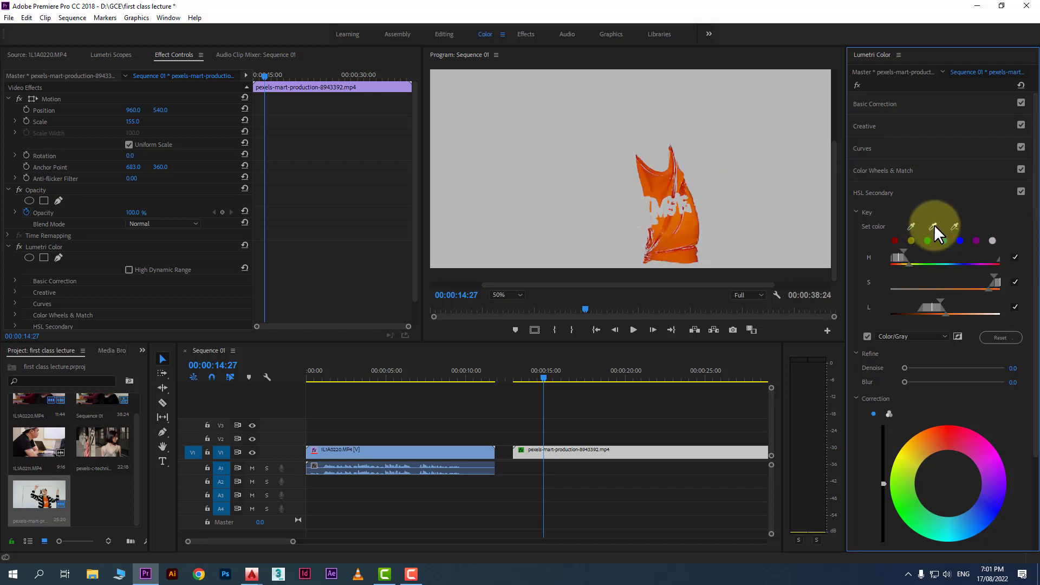
Add another shirt area with the add-color eyedropper, then narrow the key's hue, saturation and luminance ranges at 00:00:18:00
{"action": "left_click", "coordinate": [934, 225]}
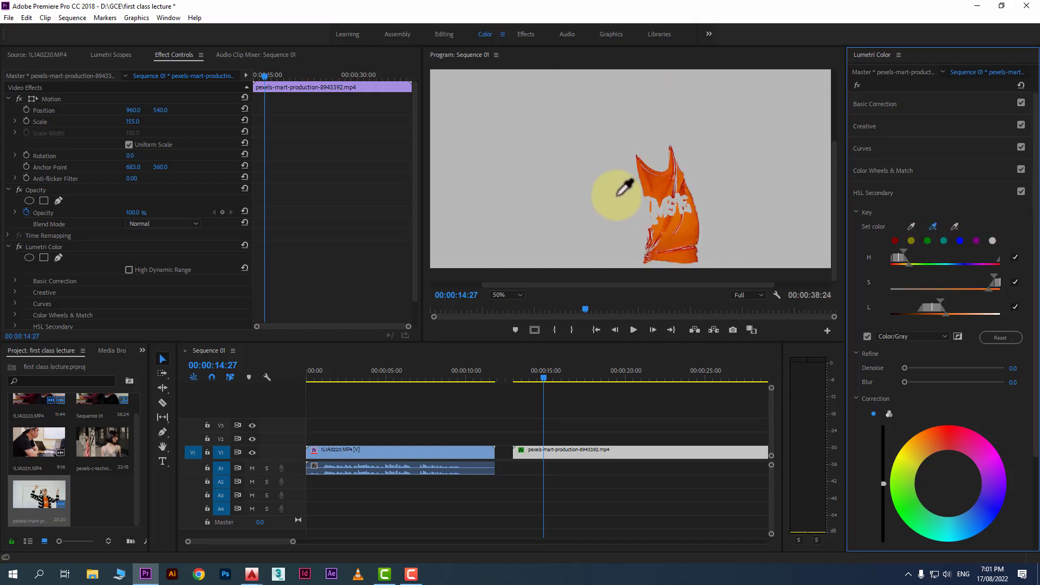
{"action": "left_click", "coordinate": [678, 181]}
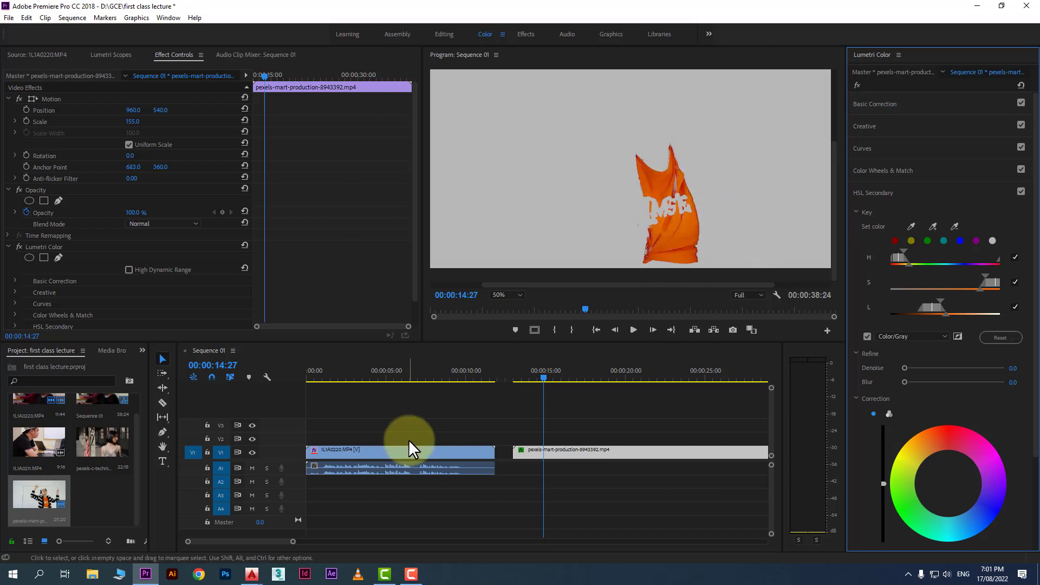
{"action": "left_click", "coordinate": [544, 375]}
{"action": "key", "text": "space"}
{"action": "mouse_move", "coordinate": [594, 381]}
{"action": "left_mouse_down"}
{"action": "mouse_move", "coordinate": [613, 381]}
{"action": "mouse_move", "coordinate": [593, 381]}
{"action": "left_mouse_up"}
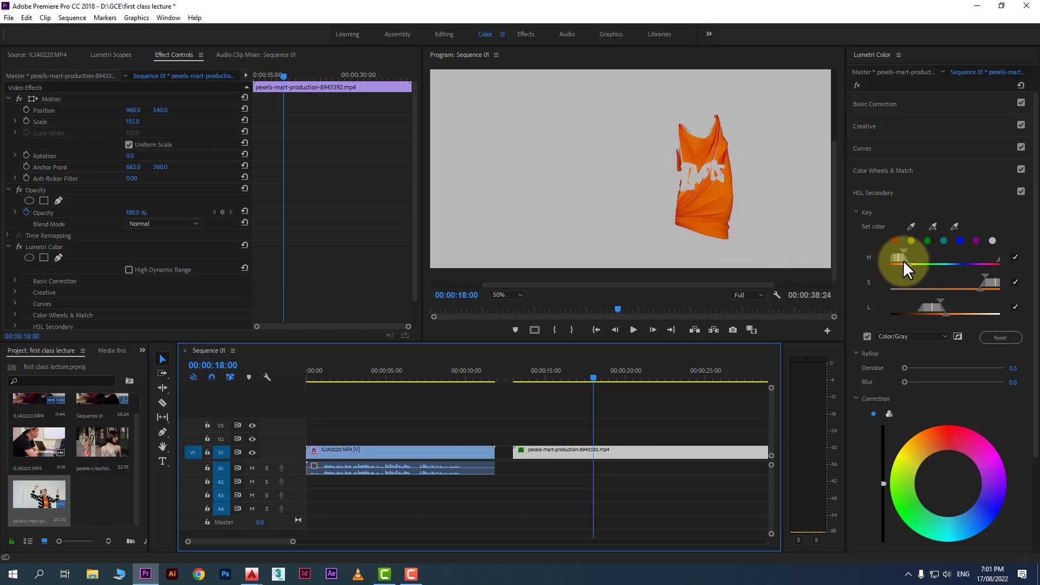
{"action": "left_click_drag", "start_coordinate": [897, 259], "coordinate": [937, 265]}
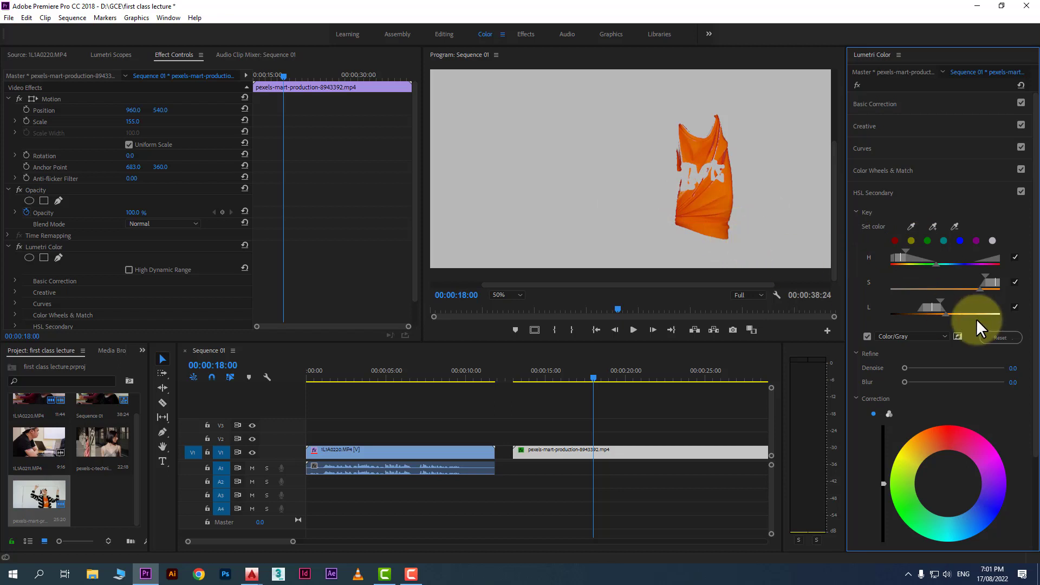
{"action": "mouse_move", "coordinate": [979, 289]}
{"action": "left_mouse_down"}
{"action": "mouse_move", "coordinate": [966, 291]}
{"action": "mouse_move", "coordinate": [992, 281]}
{"action": "mouse_move", "coordinate": [952, 274]}
{"action": "mouse_move", "coordinate": [967, 275]}
{"action": "left_mouse_up"}
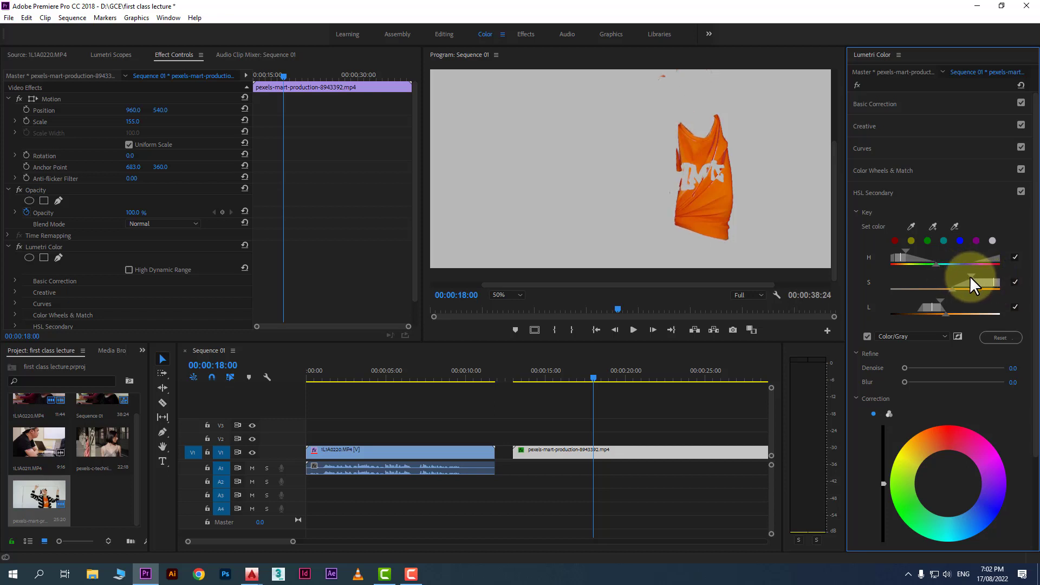
{"action": "mouse_move", "coordinate": [943, 313]}
{"action": "left_mouse_down"}
{"action": "mouse_move", "coordinate": [967, 313]}
{"action": "mouse_move", "coordinate": [924, 308]}
{"action": "mouse_move", "coordinate": [935, 307]}
{"action": "left_mouse_up"}
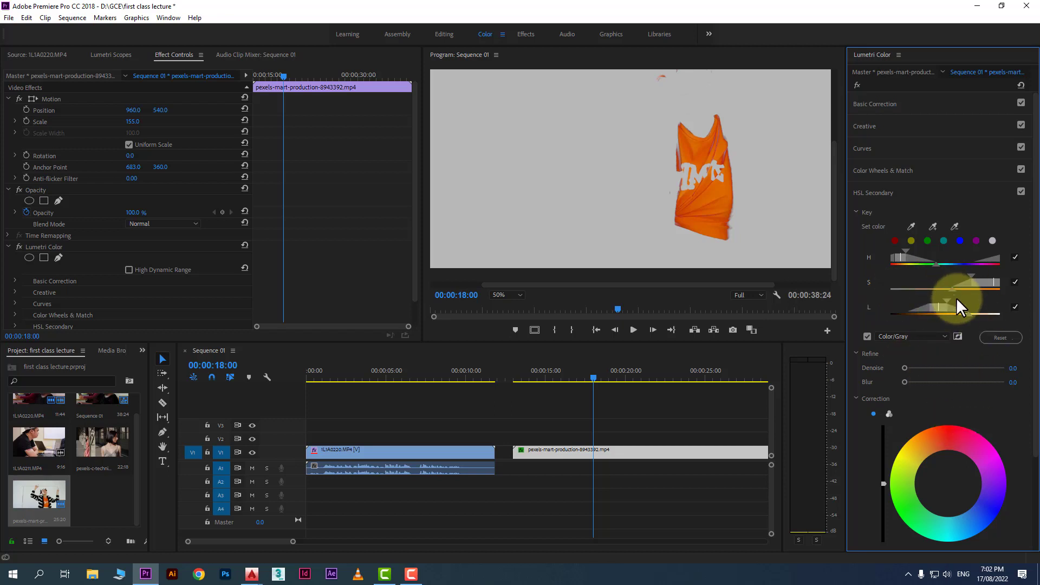
Turn off the key mask preview
{"action": "scroll", "coordinate": [941, 395], "scroll_direction": "down", "scroll_amount": 4}
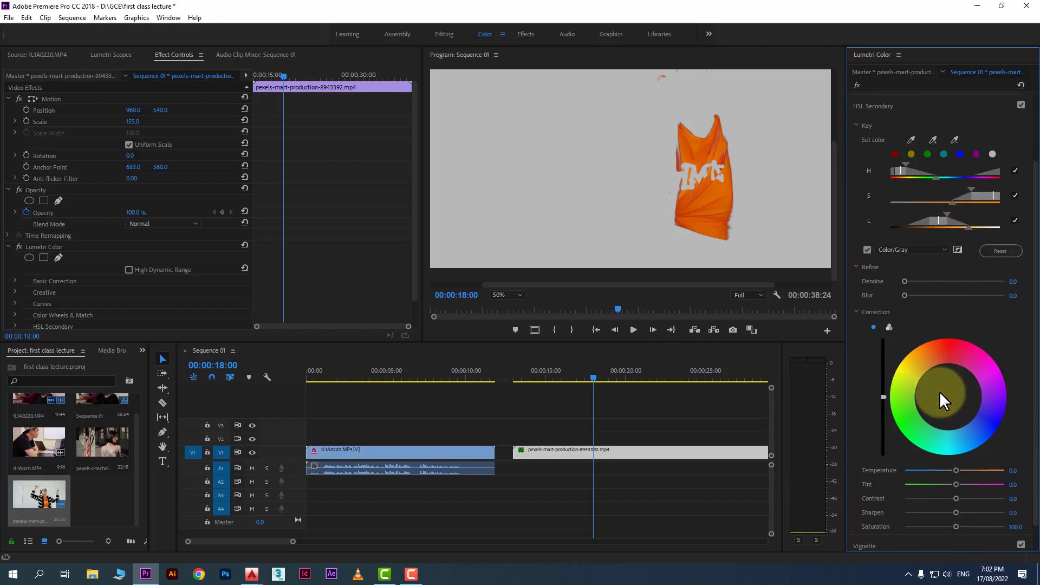
{"action": "scroll", "coordinate": [973, 349], "scroll_direction": "down", "scroll_amount": 2}
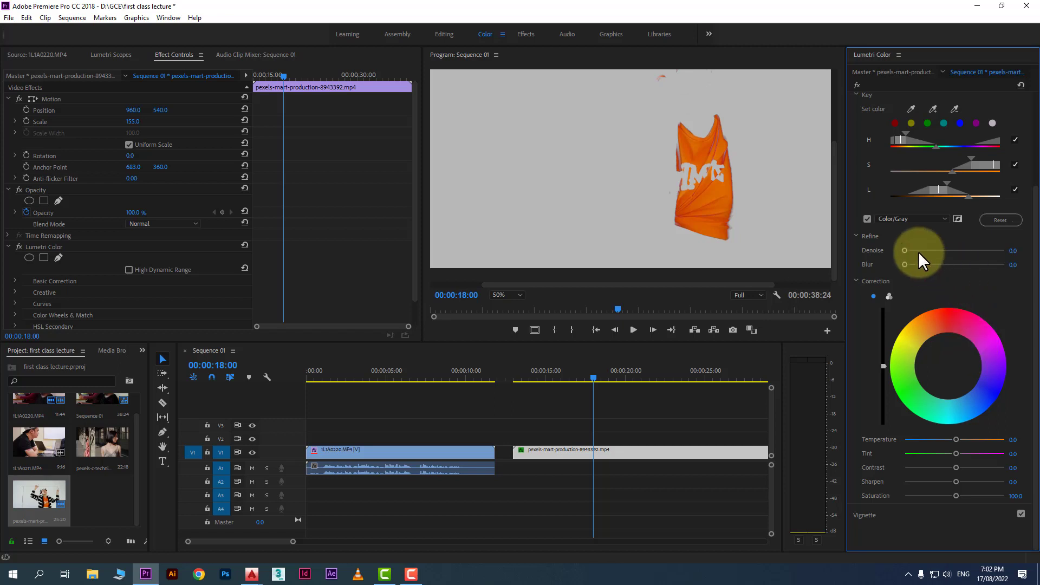
{"action": "left_click", "coordinate": [867, 218]}
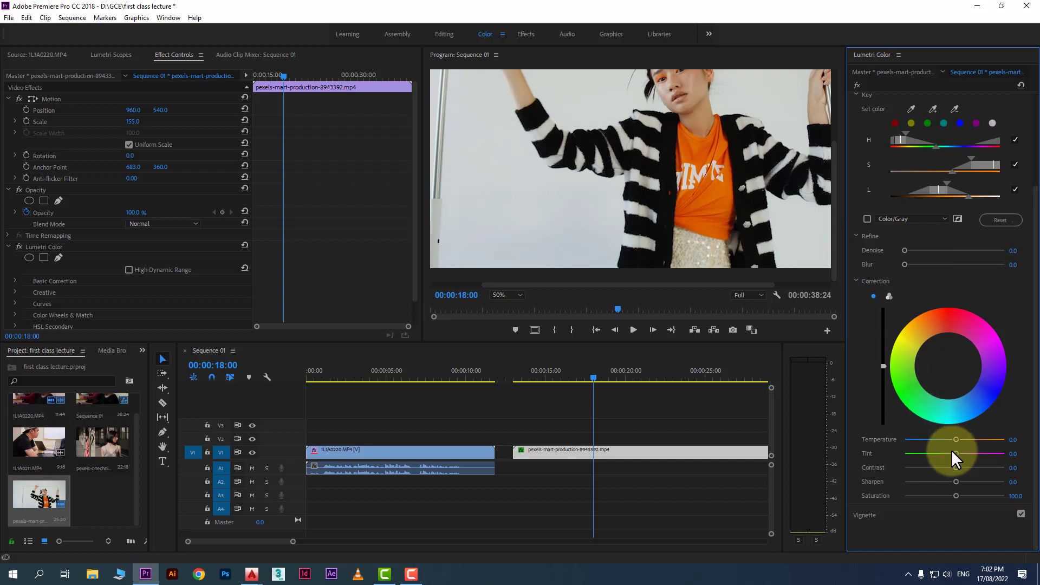
Set the correction temperature to -25.4, tint -55.7, contrast -4.9, sharpen 15.4 and saturation 100.5
{"action": "mouse_move", "coordinate": [955, 439]}
{"action": "left_mouse_down"}
{"action": "mouse_move", "coordinate": [901, 440]}
{"action": "mouse_move", "coordinate": [955, 443]}
{"action": "mouse_move", "coordinate": [927, 437]}
{"action": "mouse_move", "coordinate": [952, 435]}
{"action": "mouse_move", "coordinate": [943, 443]}
{"action": "left_mouse_up"}
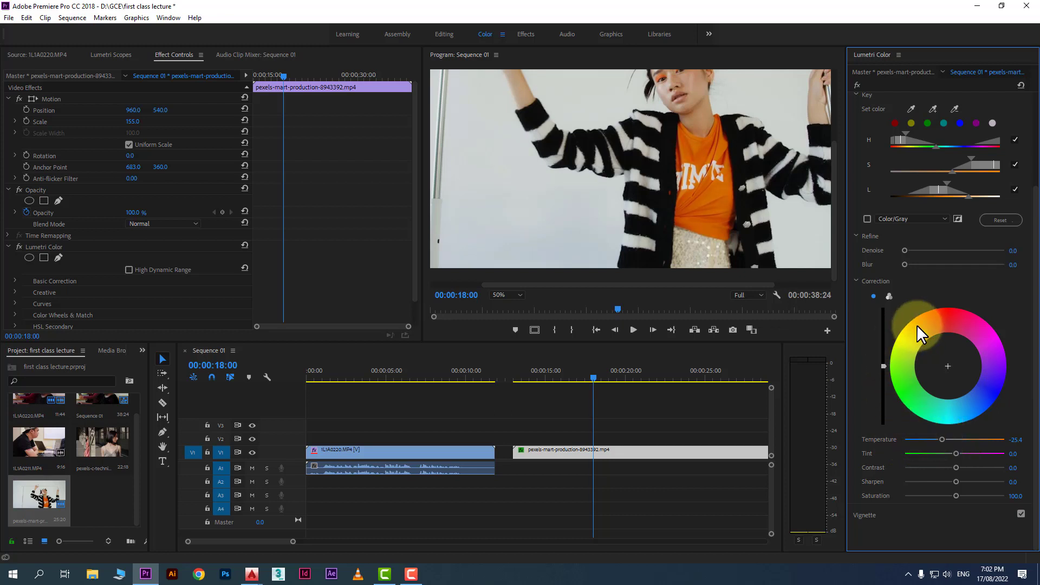
{"action": "left_click_drag", "start_coordinate": [956, 454], "coordinate": [954, 491]}
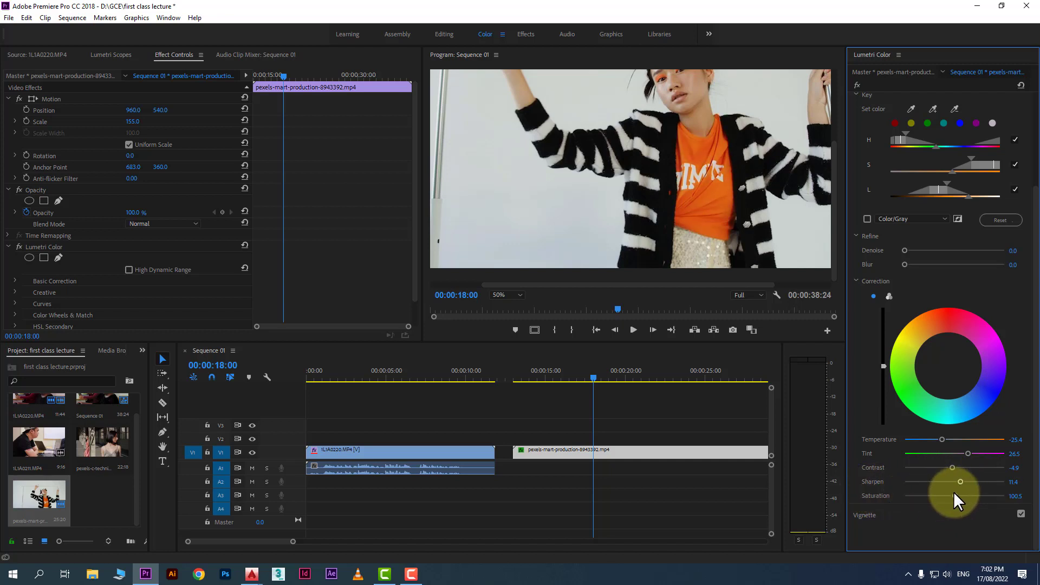
{"action": "left_click_drag", "start_coordinate": [966, 453], "coordinate": [925, 455]}
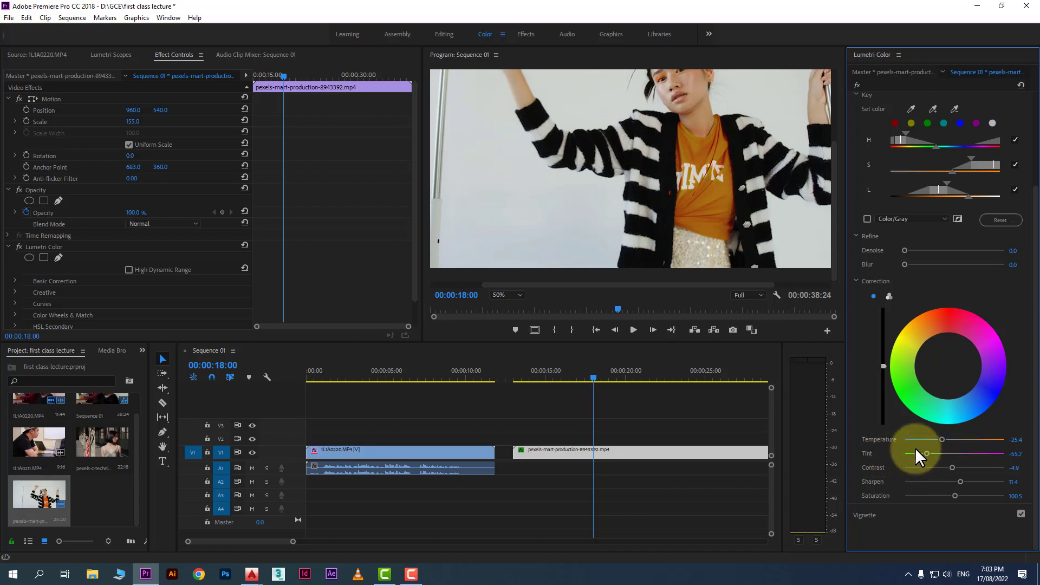
Switch the correction to three-way wheels and shift the shadows and highlights to turn the shirt green
{"action": "left_click", "coordinate": [889, 295]}
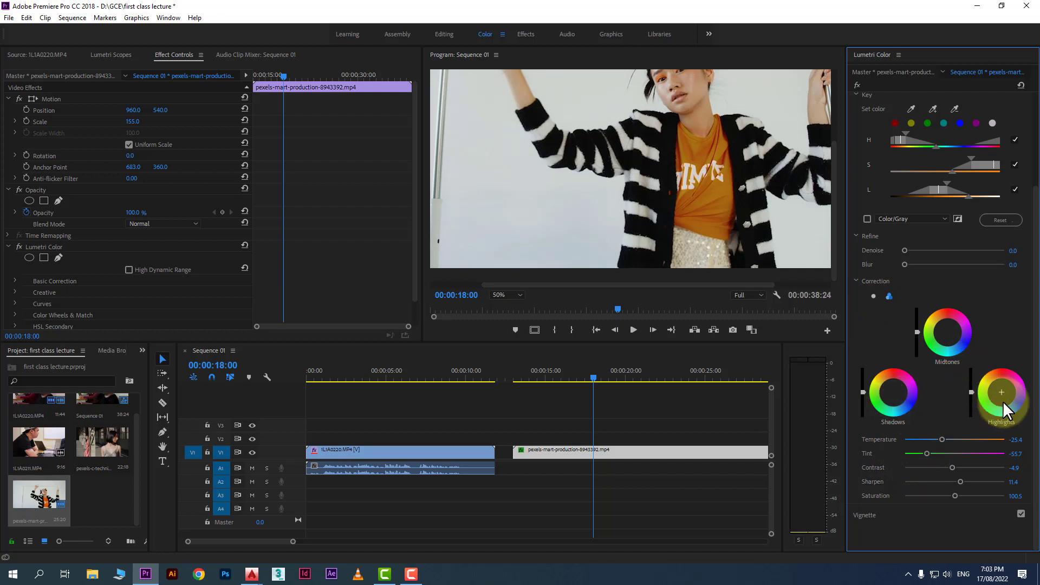
{"action": "left_click", "coordinate": [876, 401]}
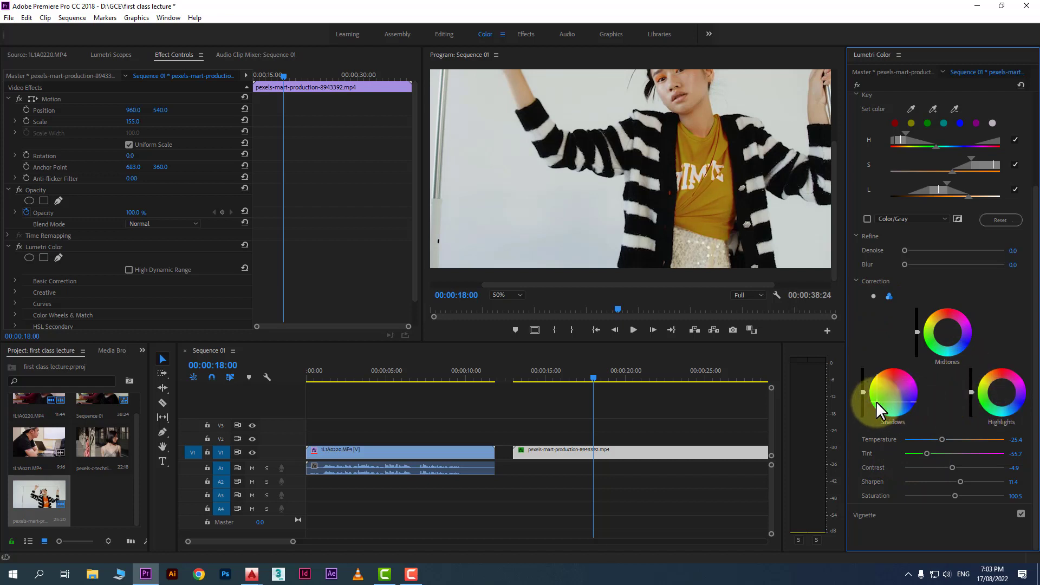
{"action": "left_click", "coordinate": [987, 399]}
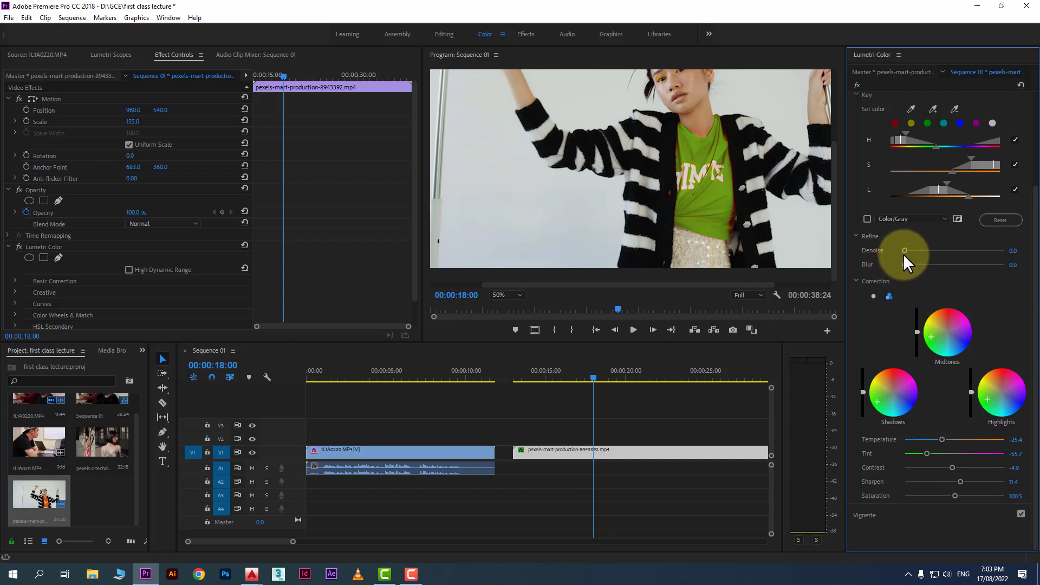
{"action": "mouse_move", "coordinate": [905, 265]}
{"action": "left_mouse_down"}
{"action": "mouse_move", "coordinate": [918, 265]}
{"action": "mouse_move", "coordinate": [893, 264]}
{"action": "left_mouse_up"}
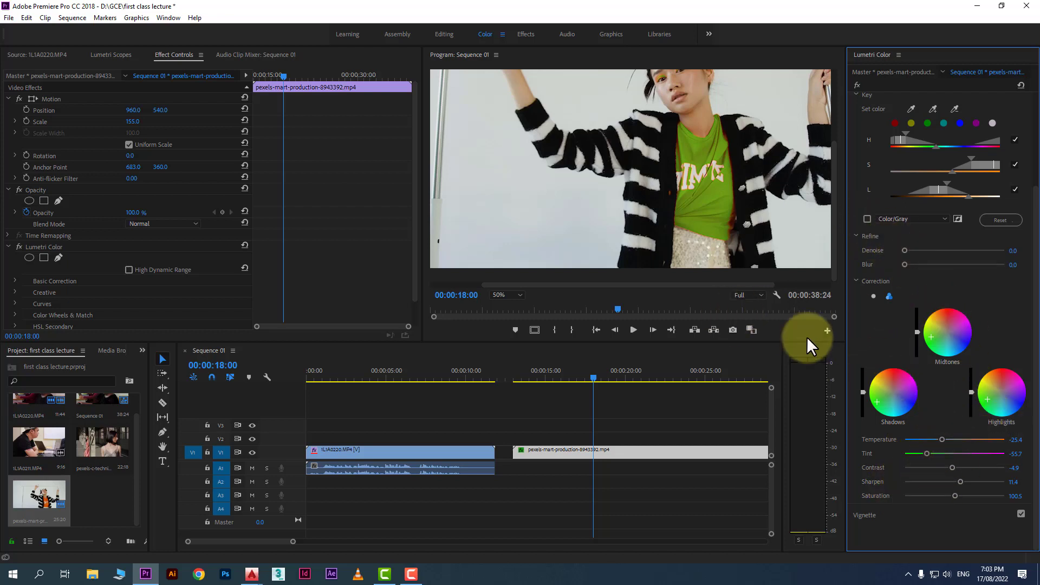
Add the shirt's side edge to the key with the add-color eyedropper at 00:00:16:18
{"action": "mouse_move", "coordinate": [589, 372]}
{"action": "left_mouse_down"}
{"action": "mouse_move", "coordinate": [545, 375]}
{"action": "mouse_move", "coordinate": [642, 376]}
{"action": "mouse_move", "coordinate": [600, 377]}
{"action": "left_mouse_up"}
{"action": "left_click_drag", "start_coordinate": [578, 377], "coordinate": [571, 376]}
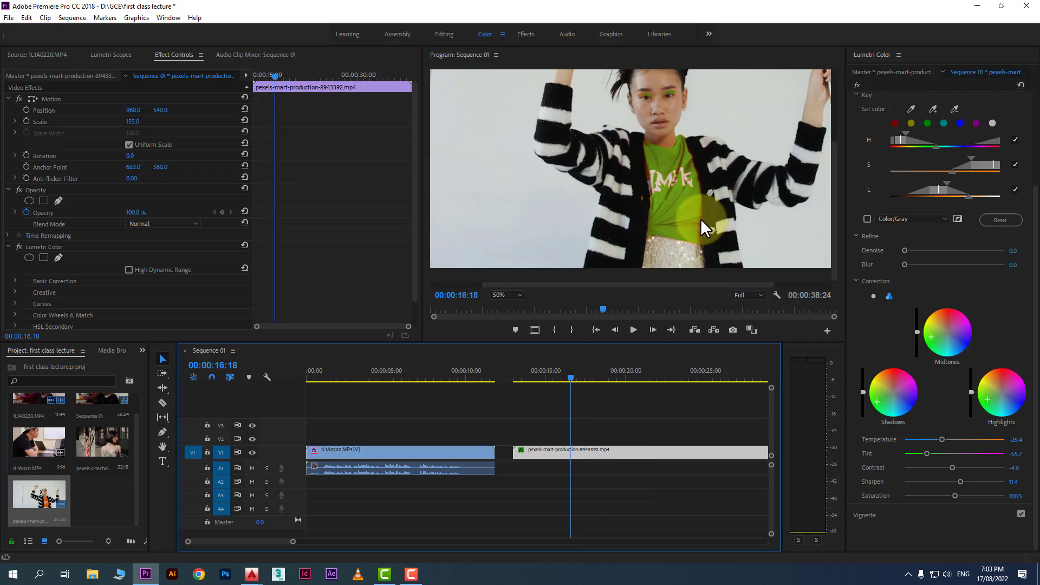
{"action": "left_click", "coordinate": [933, 109]}
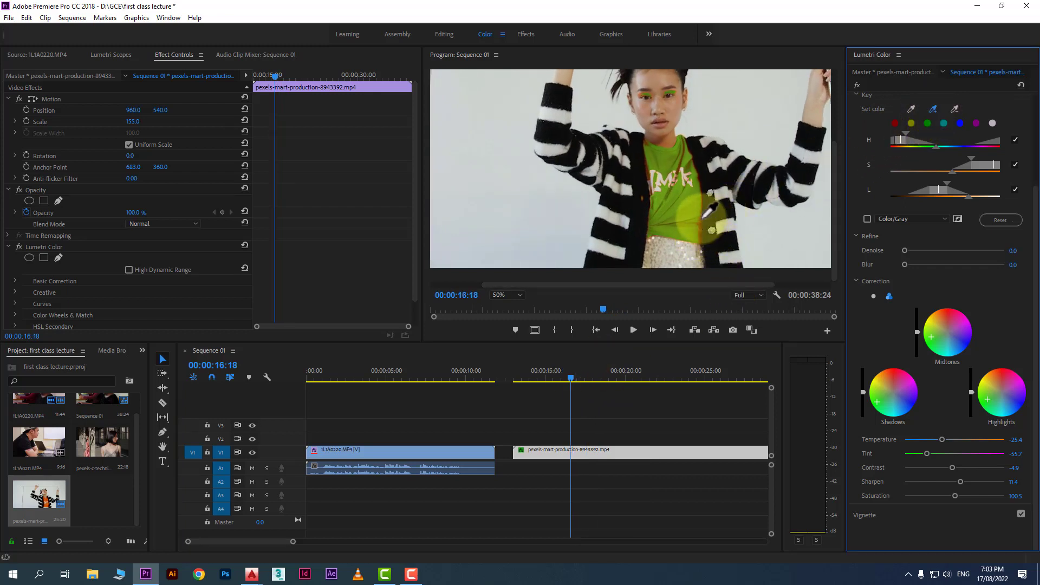
{"action": "left_click", "coordinate": [703, 222]}
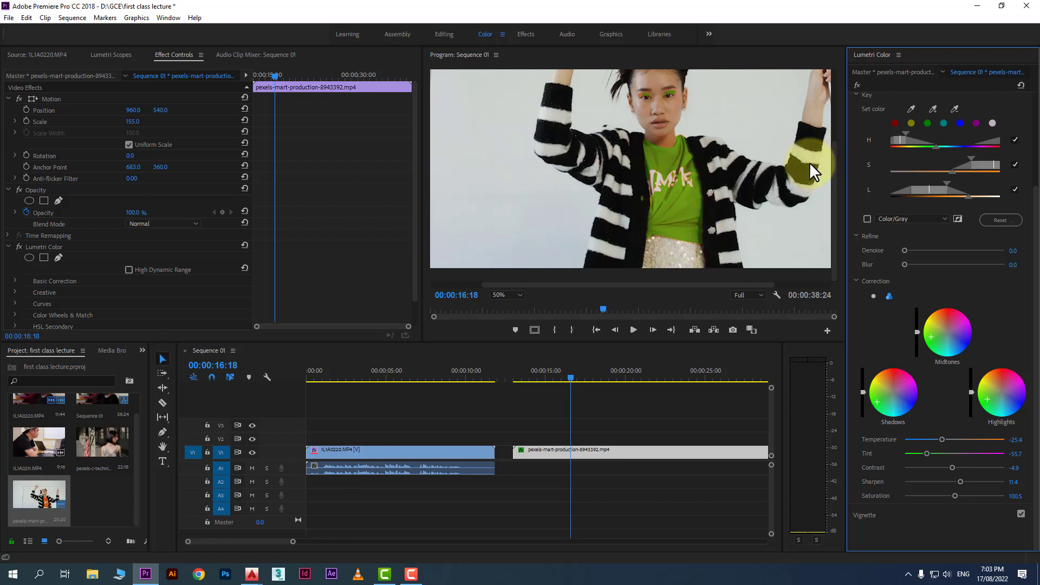
Zoom the program monitor to 100% and add the shirt's lower edge to the key with the add-color eyedropper
{"action": "left_click", "coordinate": [504, 295]}
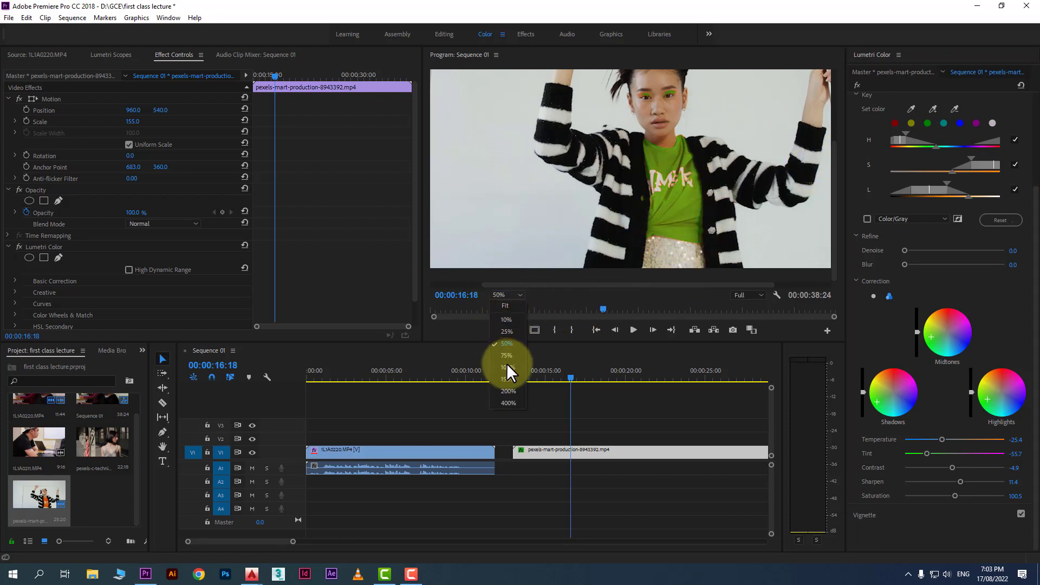
{"action": "left_click", "coordinate": [506, 365]}
{"action": "left_click_drag", "start_coordinate": [834, 175], "coordinate": [829, 226]}
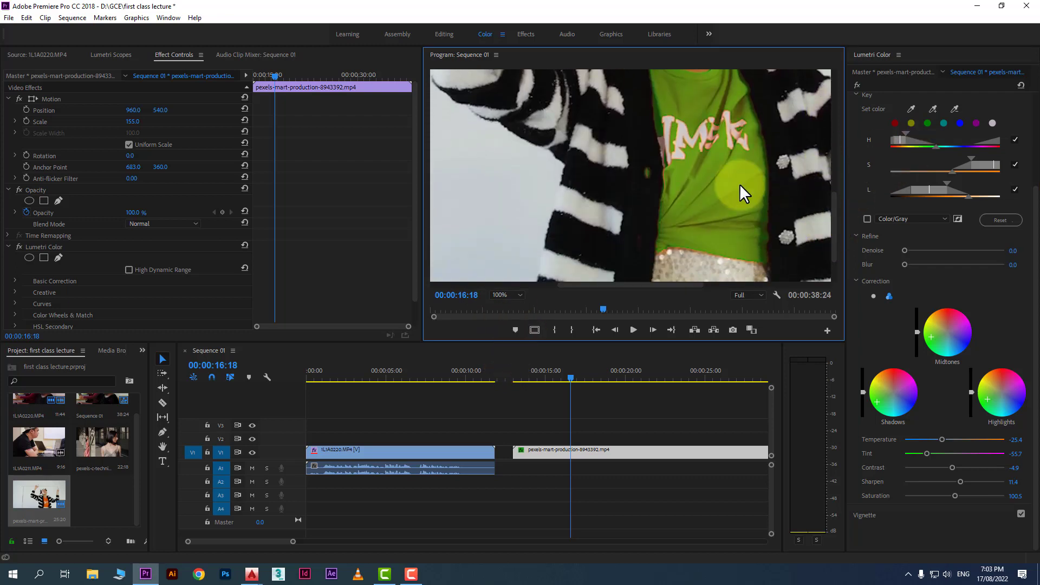
{"action": "key", "text": "Left"}
{"action": "key", "text": "Left"}
{"action": "key", "text": "Left"}
{"action": "key", "text": "Left"}
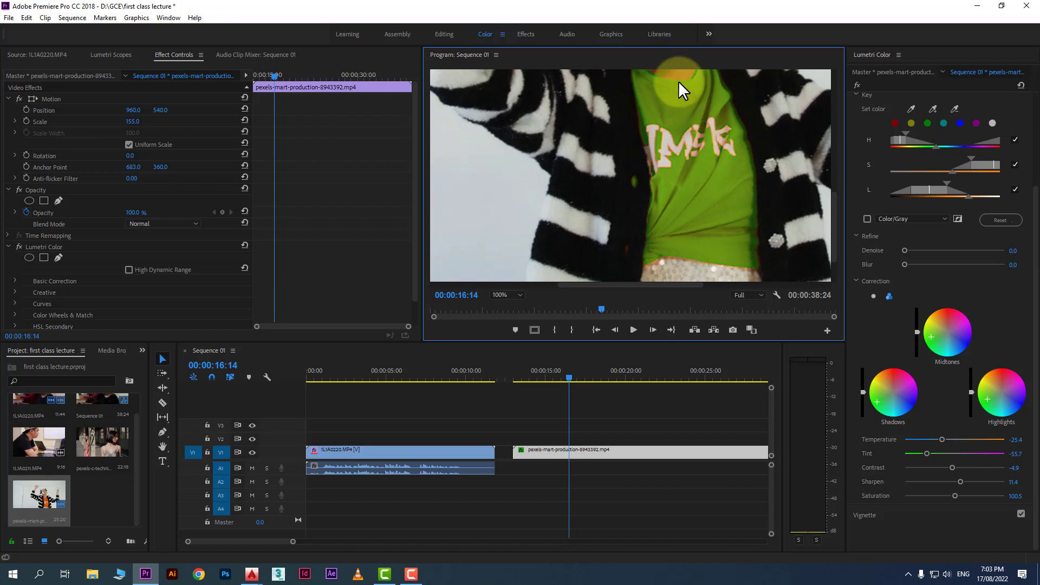
{"action": "key", "text": "Right"}
{"action": "key", "text": "Right"}
{"action": "key", "text": "Right"}
{"action": "key", "text": "Right"}
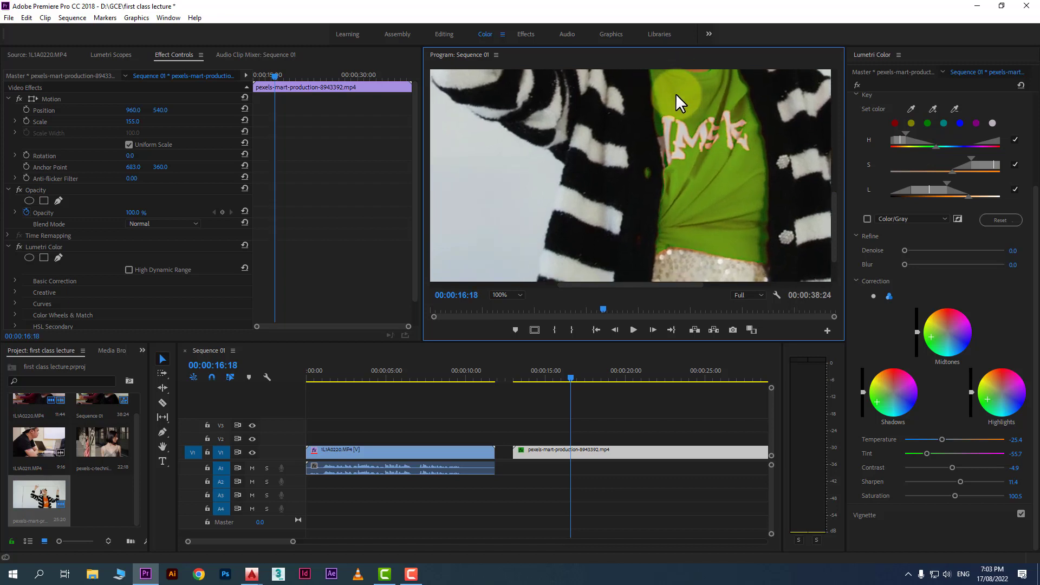
{"action": "left_click", "coordinate": [933, 109]}
{"action": "left_click", "coordinate": [680, 247]}
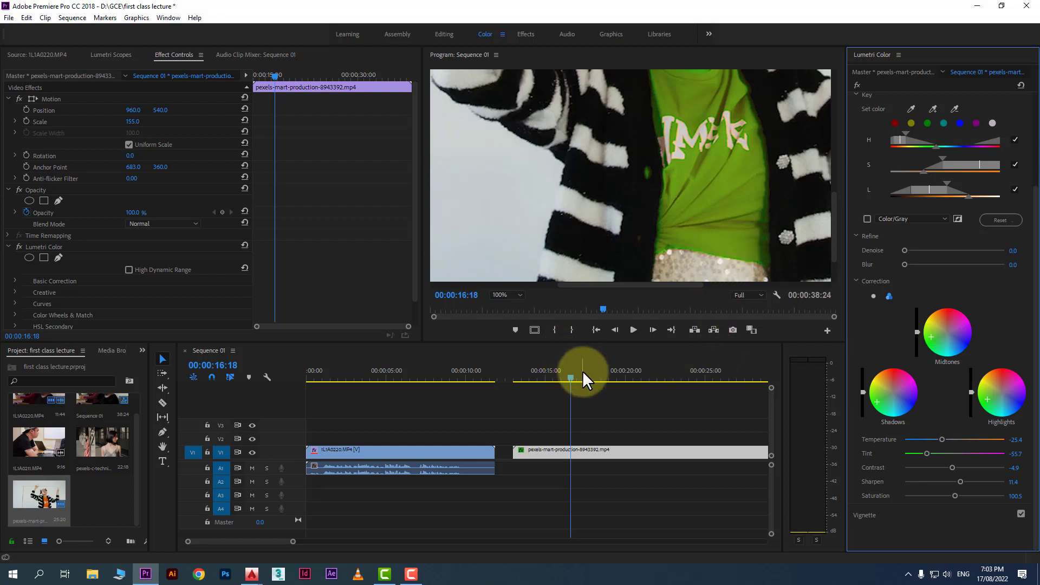
Remove the area near the shirt's collar from the key with the remove-color eyedropper at 00:00:13:26
{"action": "left_click_drag", "start_coordinate": [582, 374], "coordinate": [528, 377]}
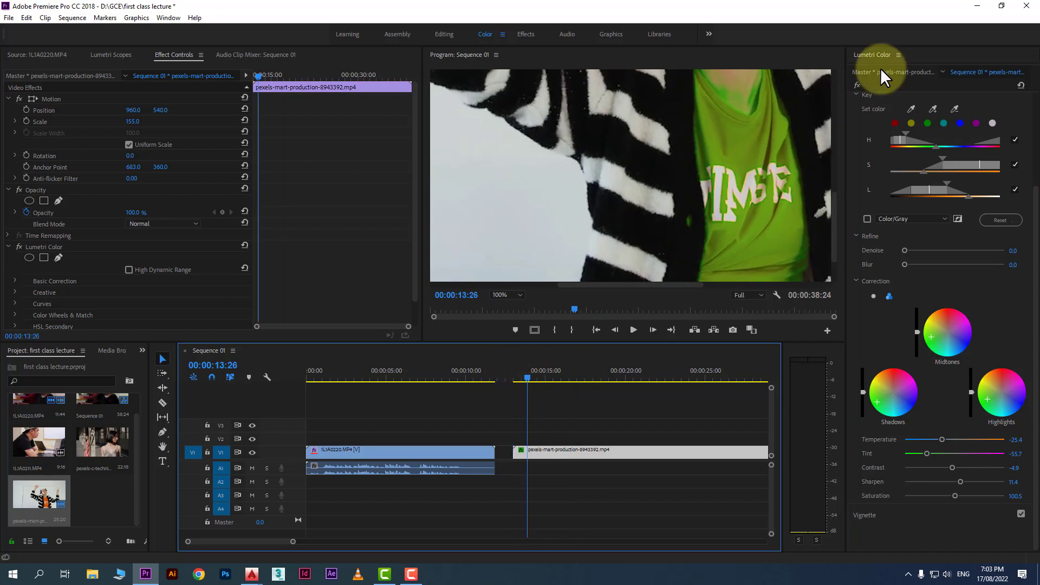
{"action": "left_click", "coordinate": [953, 109]}
{"action": "left_click", "coordinate": [725, 90]}
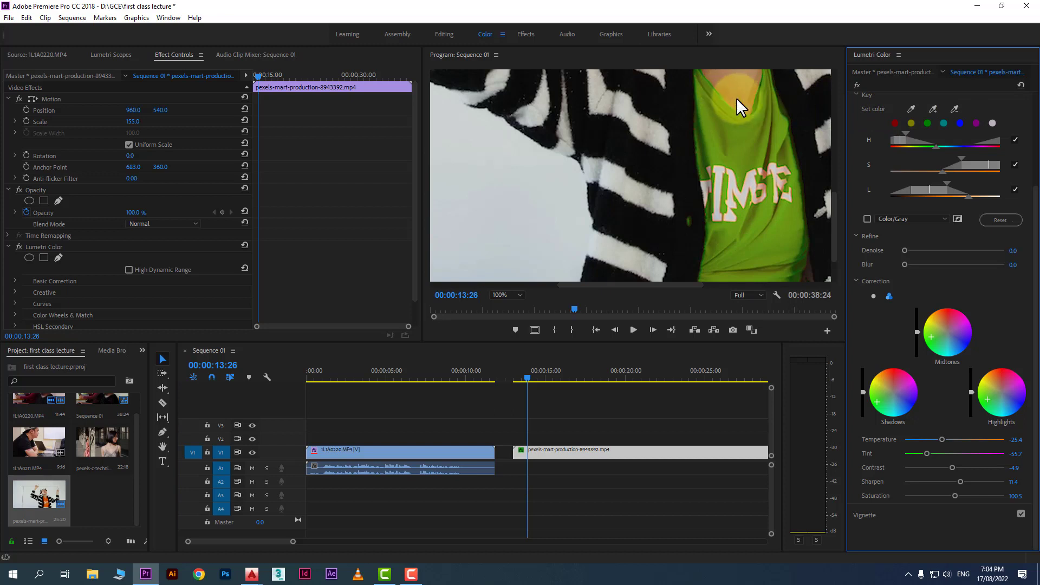
Set the program monitor zoom to Fit
{"action": "left_click_drag", "start_coordinate": [528, 375], "coordinate": [551, 378]}
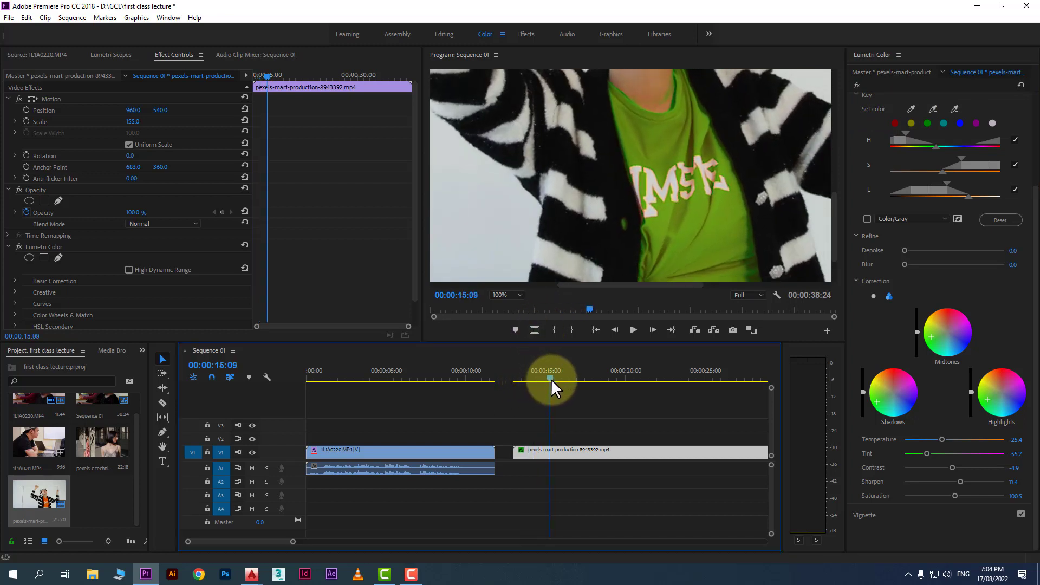
{"action": "left_click", "coordinate": [517, 293]}
{"action": "left_click", "coordinate": [498, 305]}
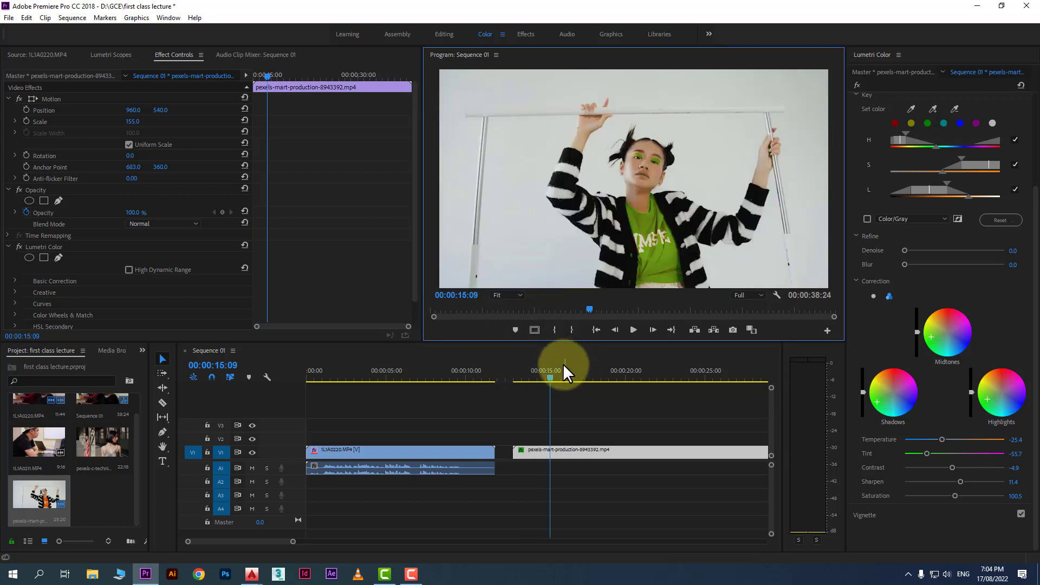
At about 00:00:15:21 on the second clip, apply a vignette with Amount -1.5 and Midpoint 40.5
{"action": "mouse_move", "coordinate": [549, 378]}
{"action": "left_mouse_down"}
{"action": "mouse_move", "coordinate": [526, 378]}
{"action": "mouse_move", "coordinate": [598, 380]}
{"action": "mouse_move", "coordinate": [563, 383]}
{"action": "left_mouse_up"}
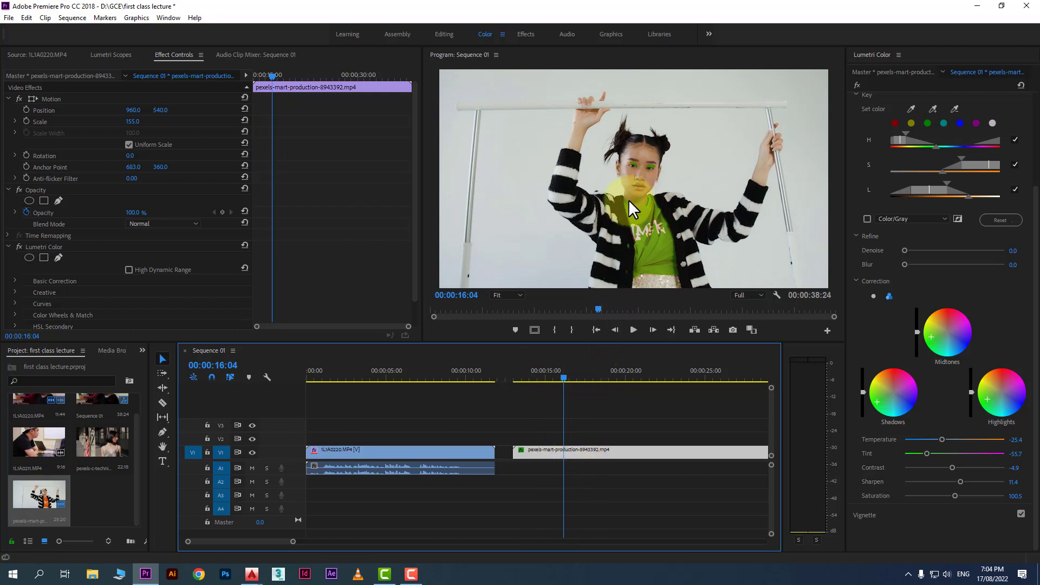
{"action": "left_click_drag", "start_coordinate": [564, 374], "coordinate": [554, 414]}
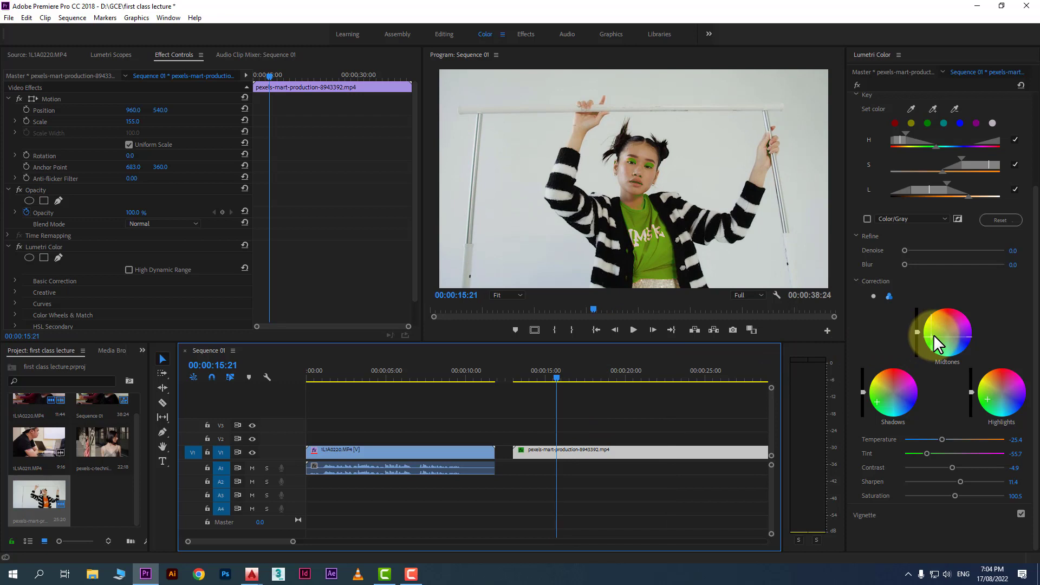
{"action": "left_click", "coordinate": [879, 515]}
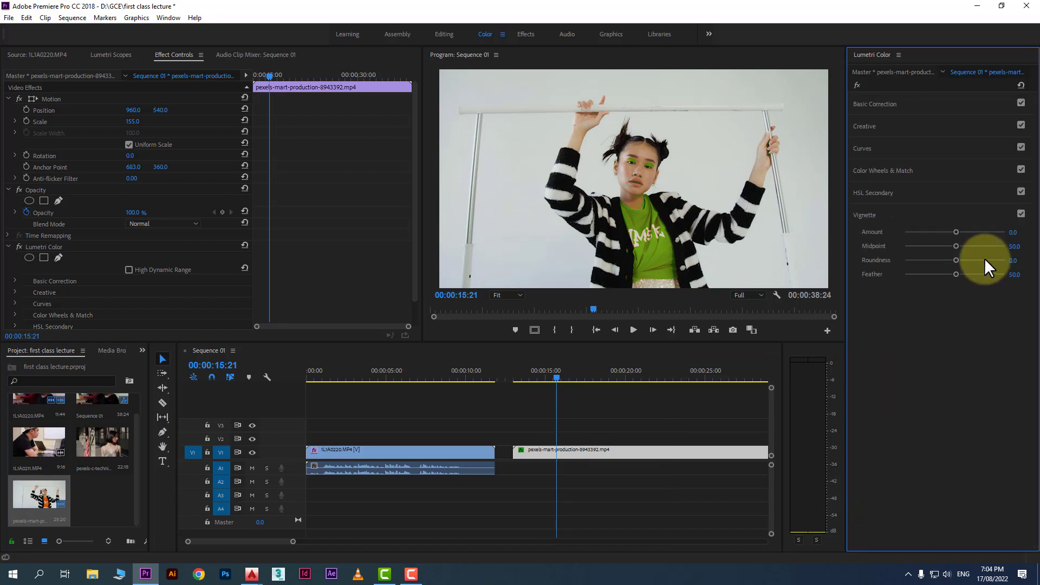
{"action": "mouse_move", "coordinate": [951, 232]}
{"action": "left_mouse_down"}
{"action": "mouse_move", "coordinate": [917, 229]}
{"action": "mouse_move", "coordinate": [970, 228]}
{"action": "mouse_move", "coordinate": [929, 228]}
{"action": "mouse_move", "coordinate": [958, 243]}
{"action": "mouse_move", "coordinate": [944, 244]}
{"action": "left_mouse_up"}
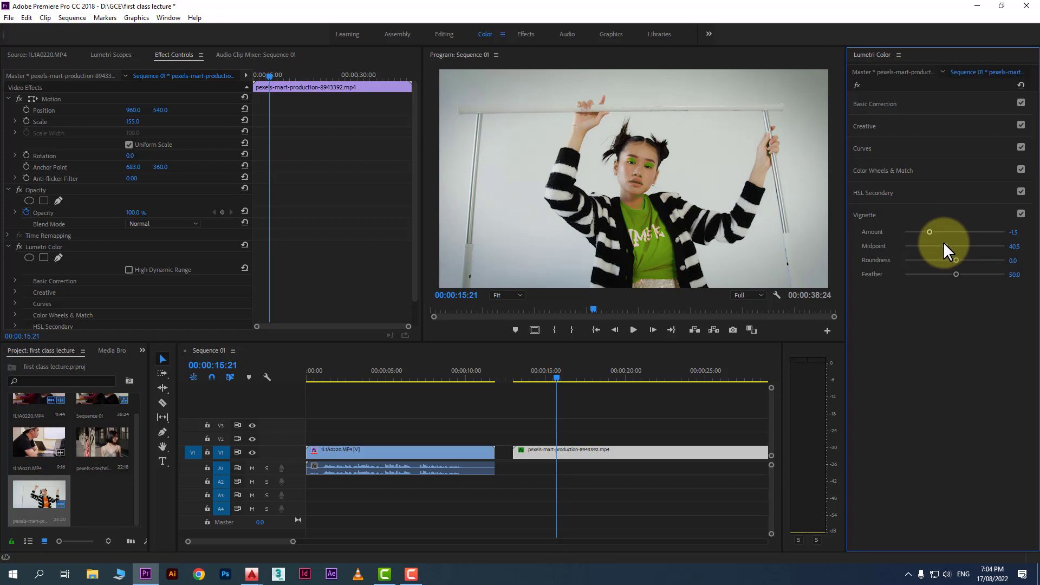
Compare the first clip with and without its Lumetri Color effect, then scrub back into the second clip
{"action": "left_click", "coordinate": [604, 423]}
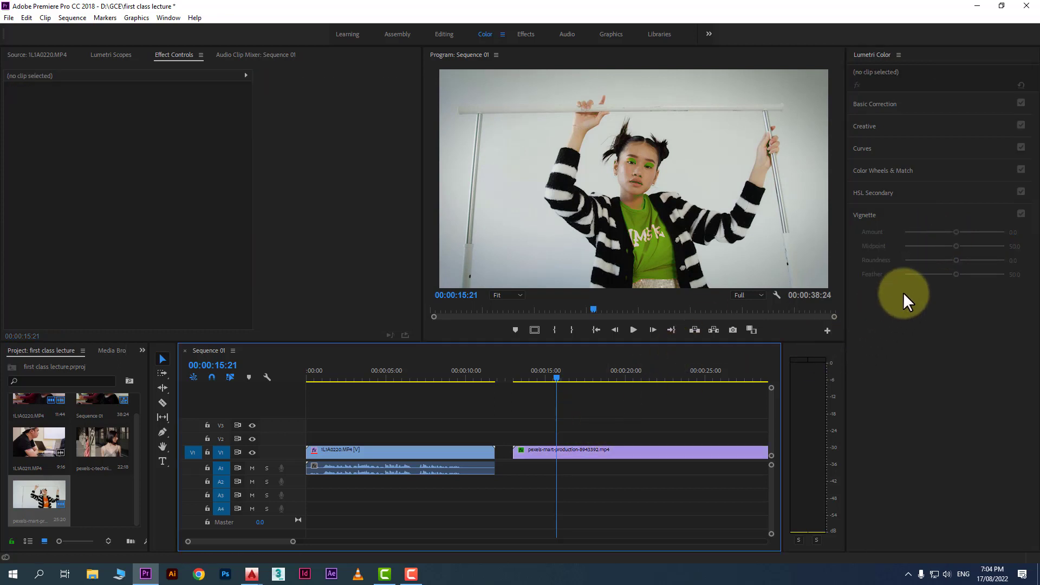
{"action": "left_click_drag", "start_coordinate": [383, 373], "coordinate": [438, 374]}
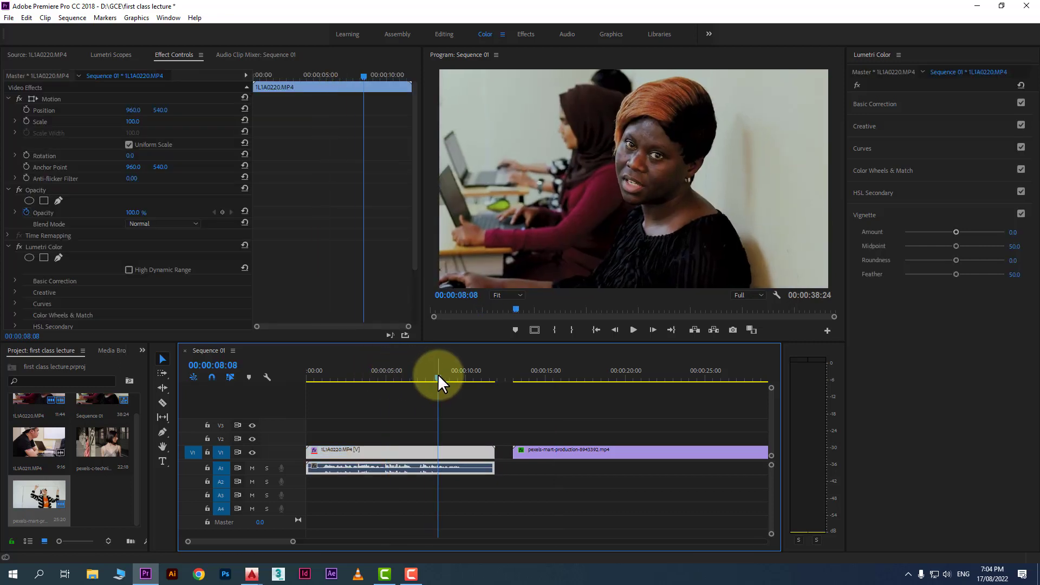
{"action": "left_click", "coordinate": [19, 247]}
{"action": "left_click", "coordinate": [19, 247]}
{"action": "left_click", "coordinate": [19, 247]}
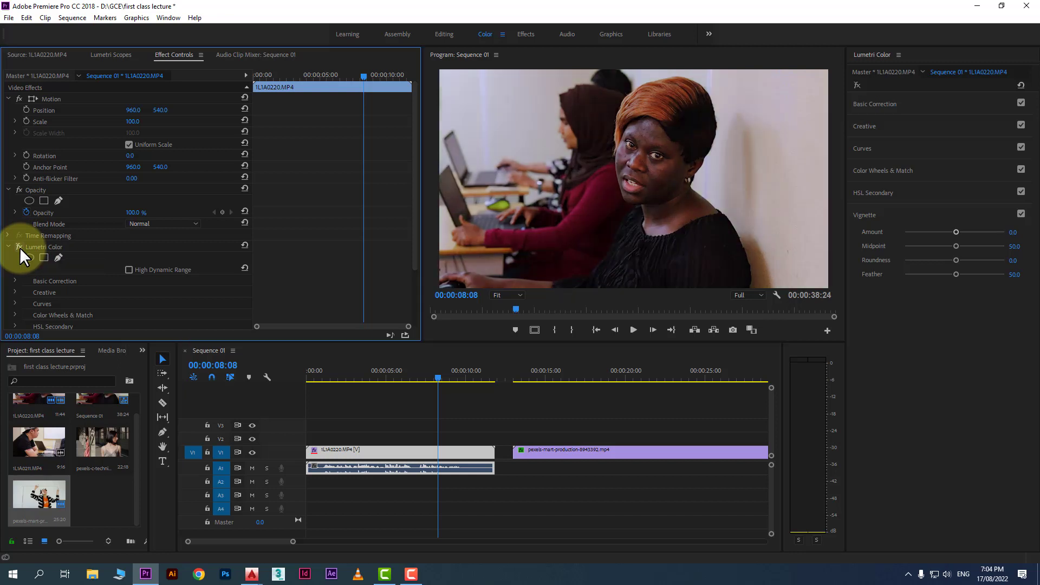
{"action": "left_click", "coordinate": [20, 247]}
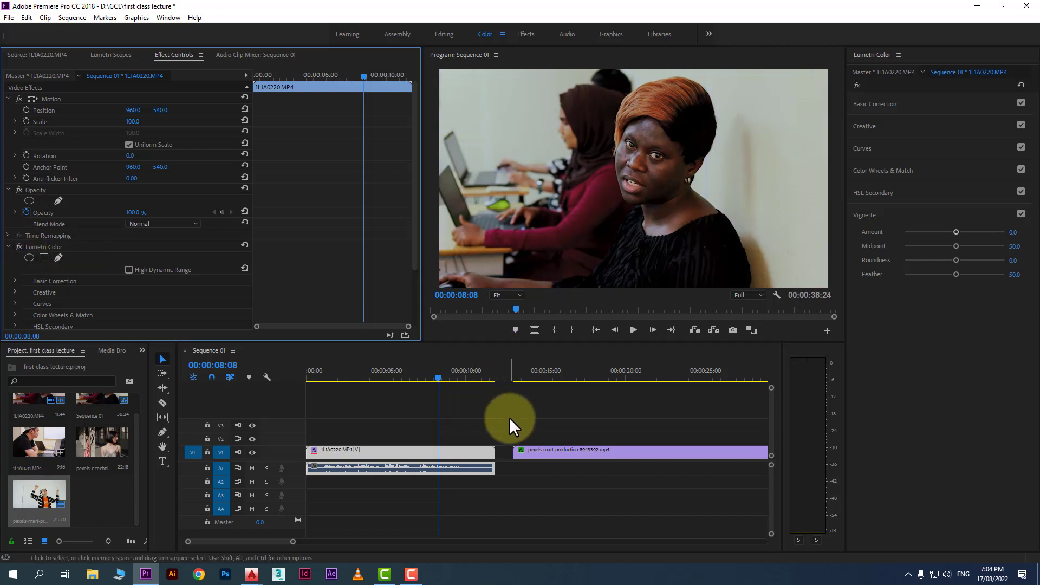
{"action": "left_click", "coordinate": [464, 370]}
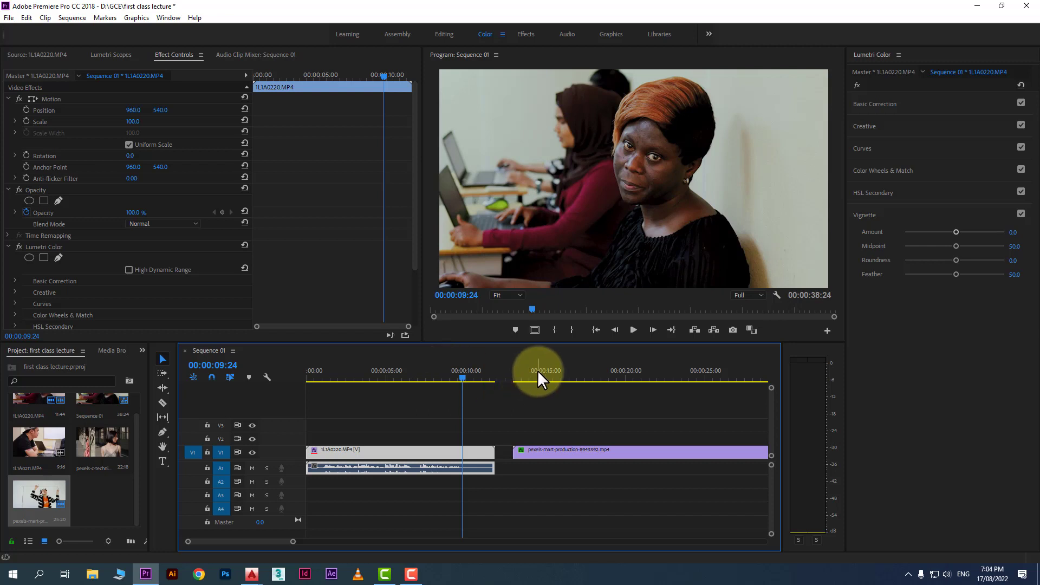
{"action": "left_click_drag", "start_coordinate": [538, 374], "coordinate": [674, 385]}
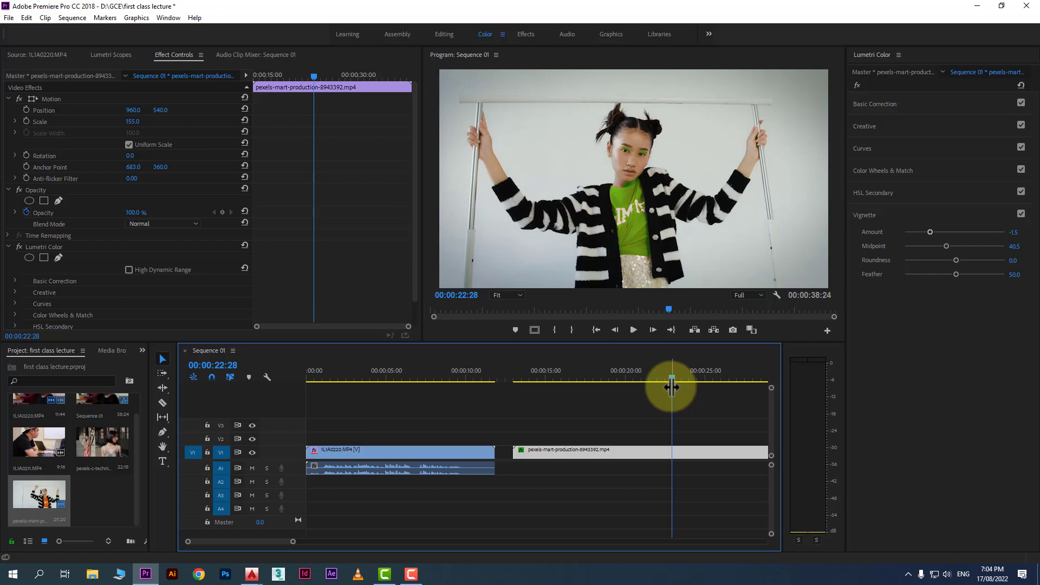
Split the second clip at 00:00:15:07 and again at 00:00:16:24
{"action": "left_click", "coordinate": [560, 373]}
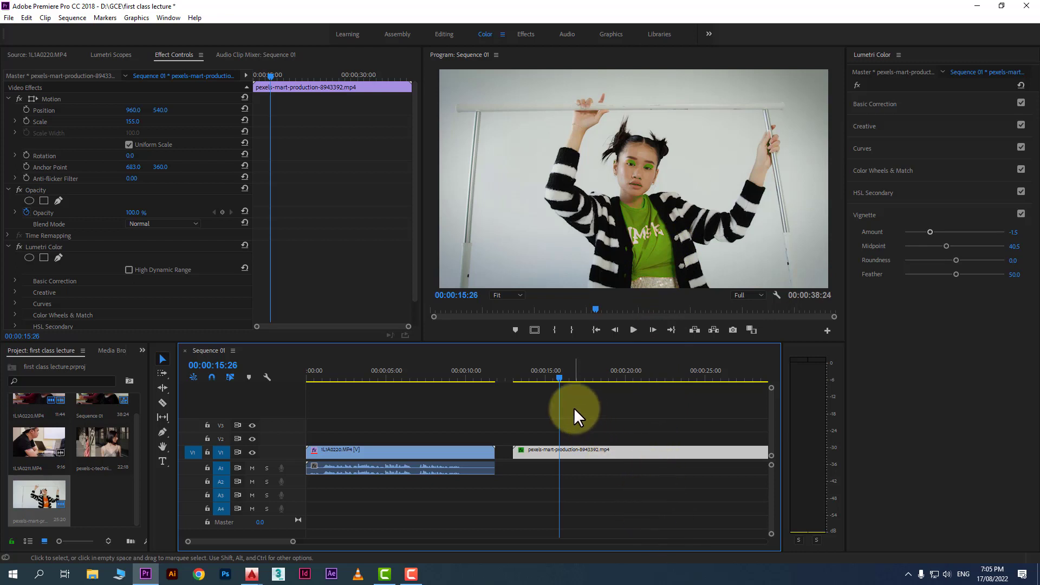
{"action": "left_click_drag", "start_coordinate": [540, 368], "coordinate": [551, 401]}
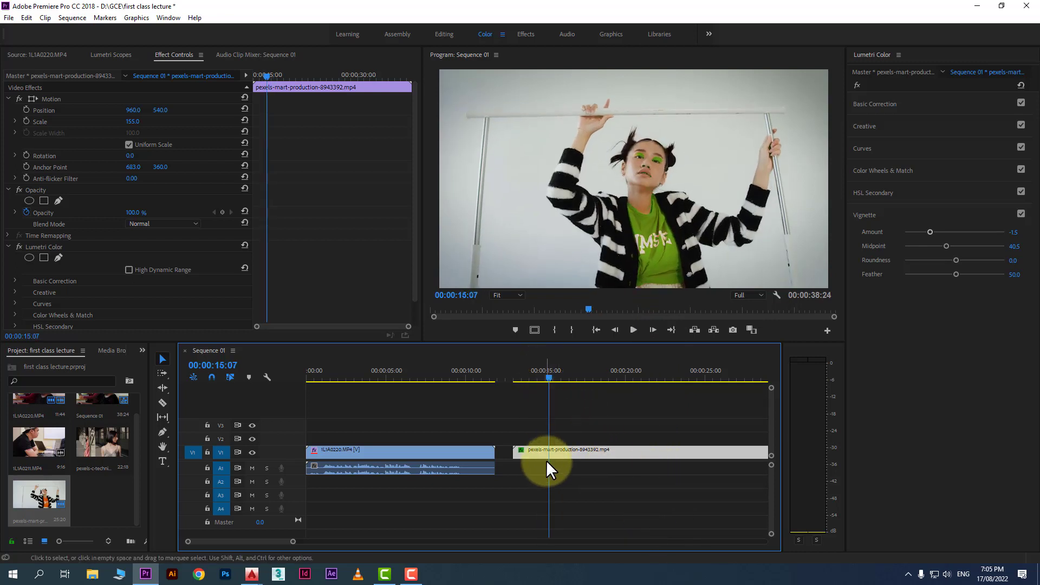
{"action": "key", "text": "ctrl+k"}
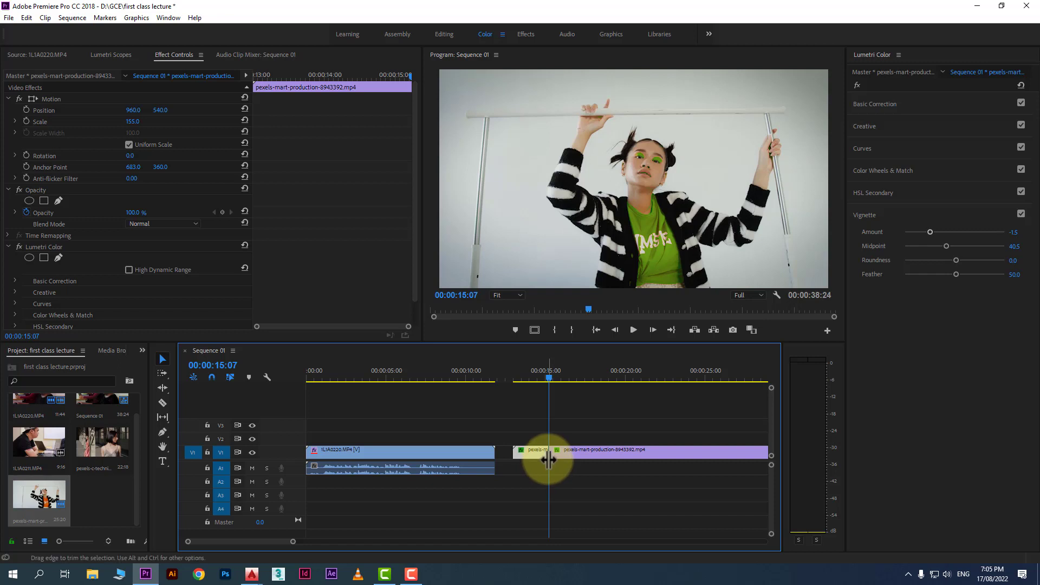
{"action": "left_click", "coordinate": [576, 376]}
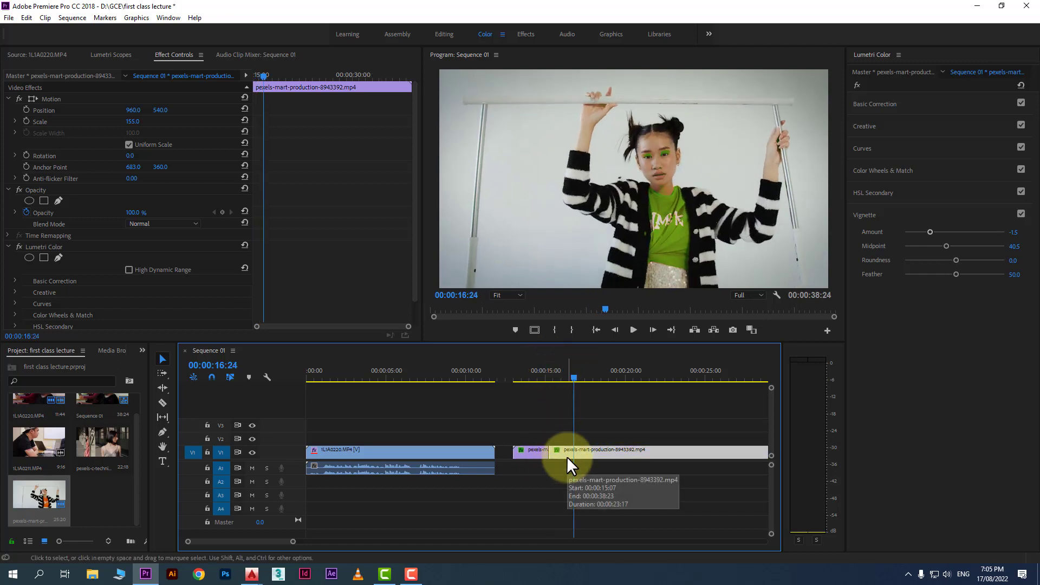
{"action": "key", "text": "ctrl+k"}
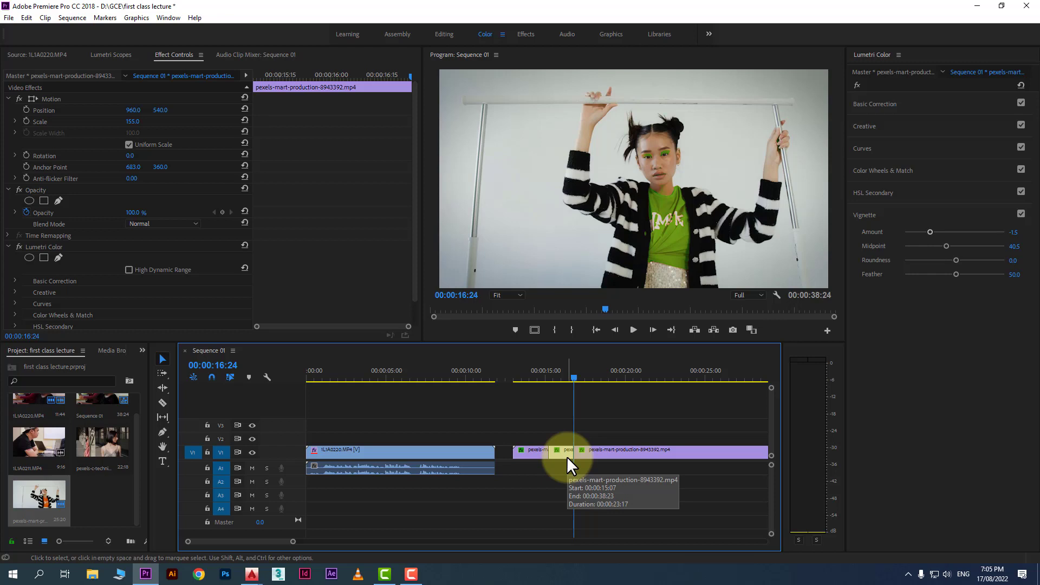
On the short middle segment, shift the HSL Secondary midtones and highlights wheels to turn the keyed shirt warm orange
{"action": "left_click", "coordinate": [562, 376]}
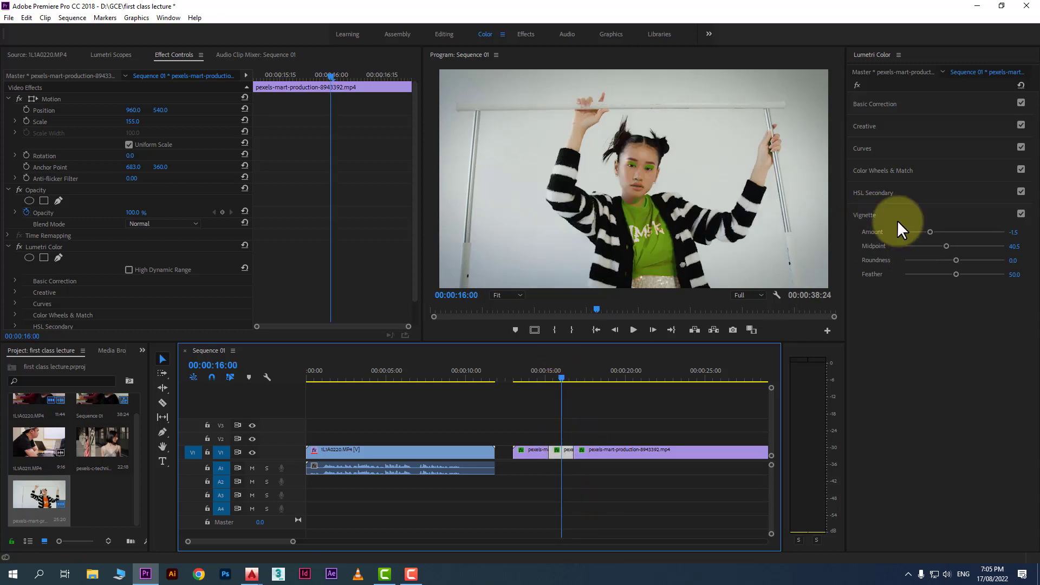
{"action": "left_click", "coordinate": [881, 194]}
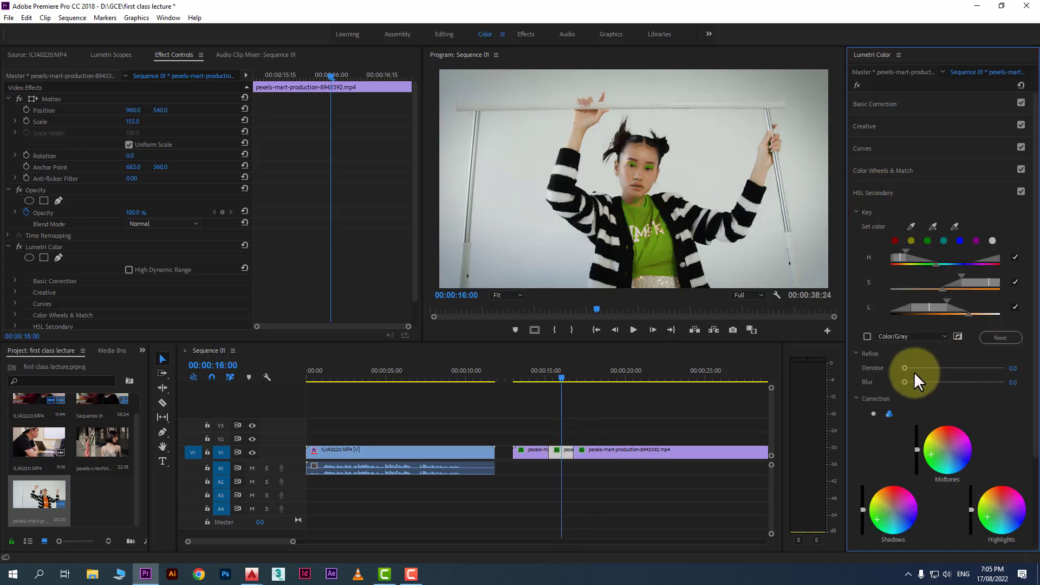
{"action": "left_click_drag", "start_coordinate": [932, 463], "coordinate": [958, 458]}
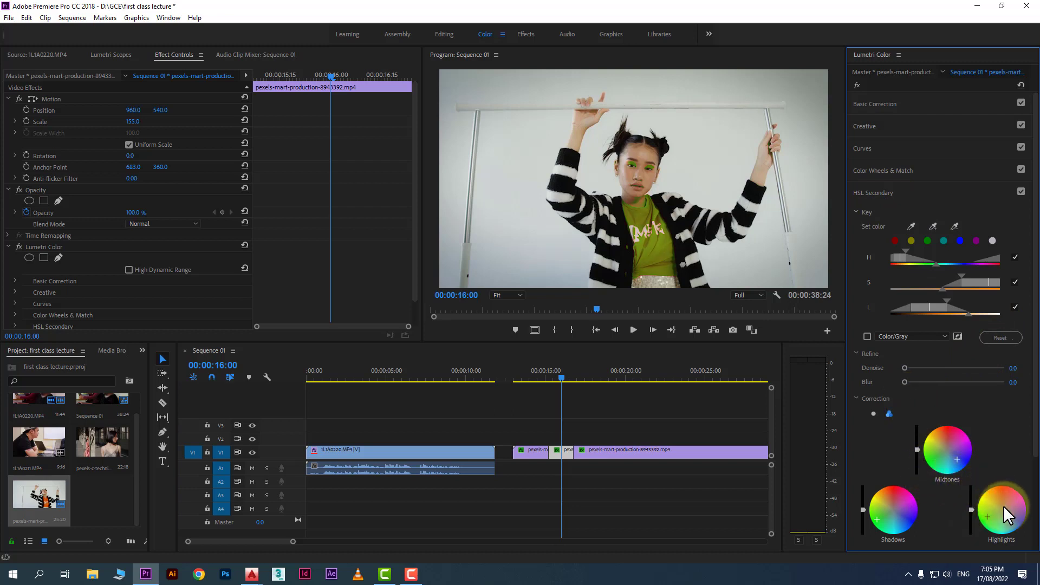
{"action": "left_click_drag", "start_coordinate": [1003, 505], "coordinate": [1012, 516]}
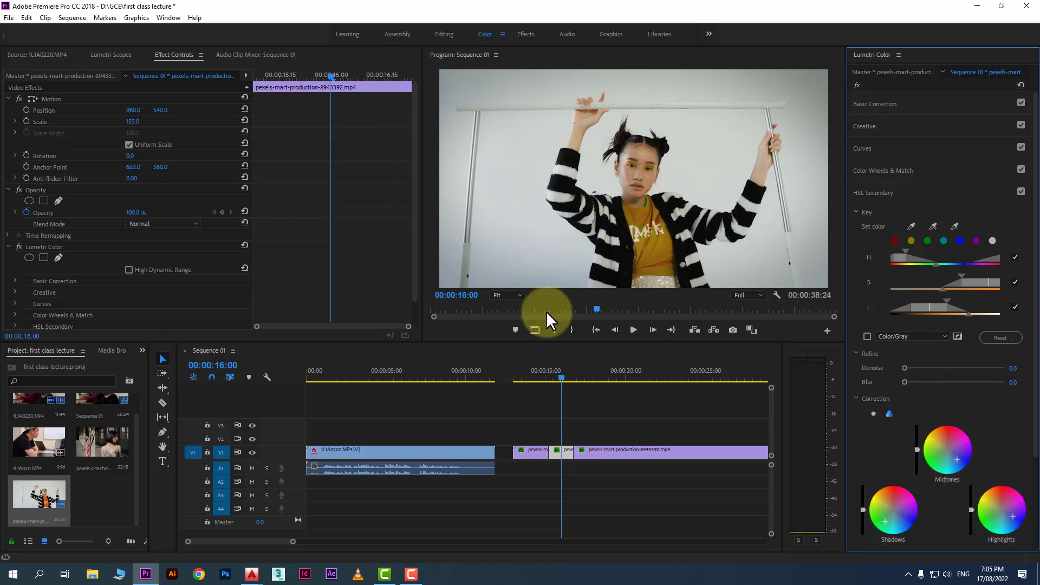
{"action": "left_click_drag", "start_coordinate": [562, 378], "coordinate": [619, 376]}
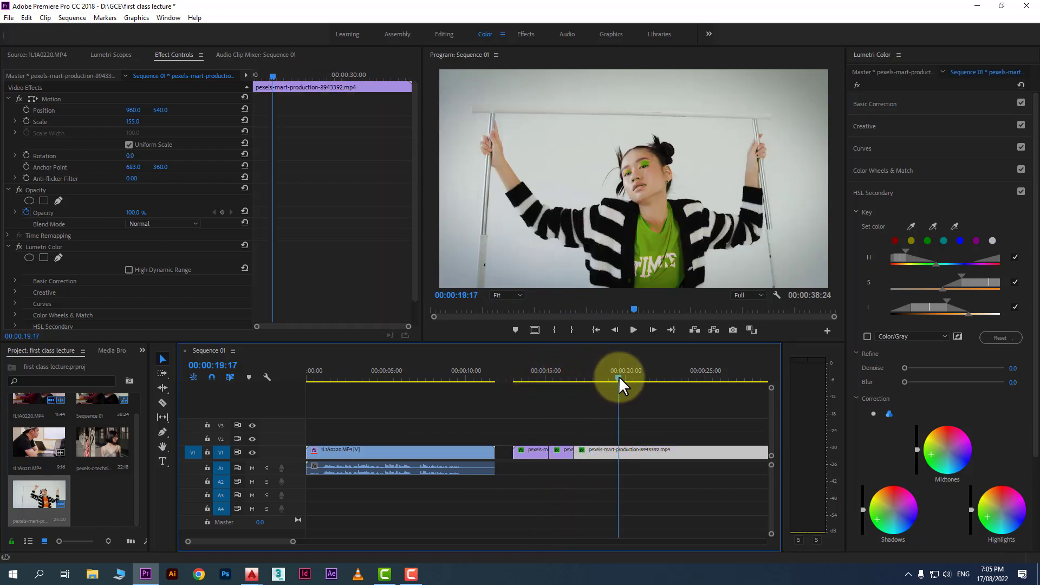